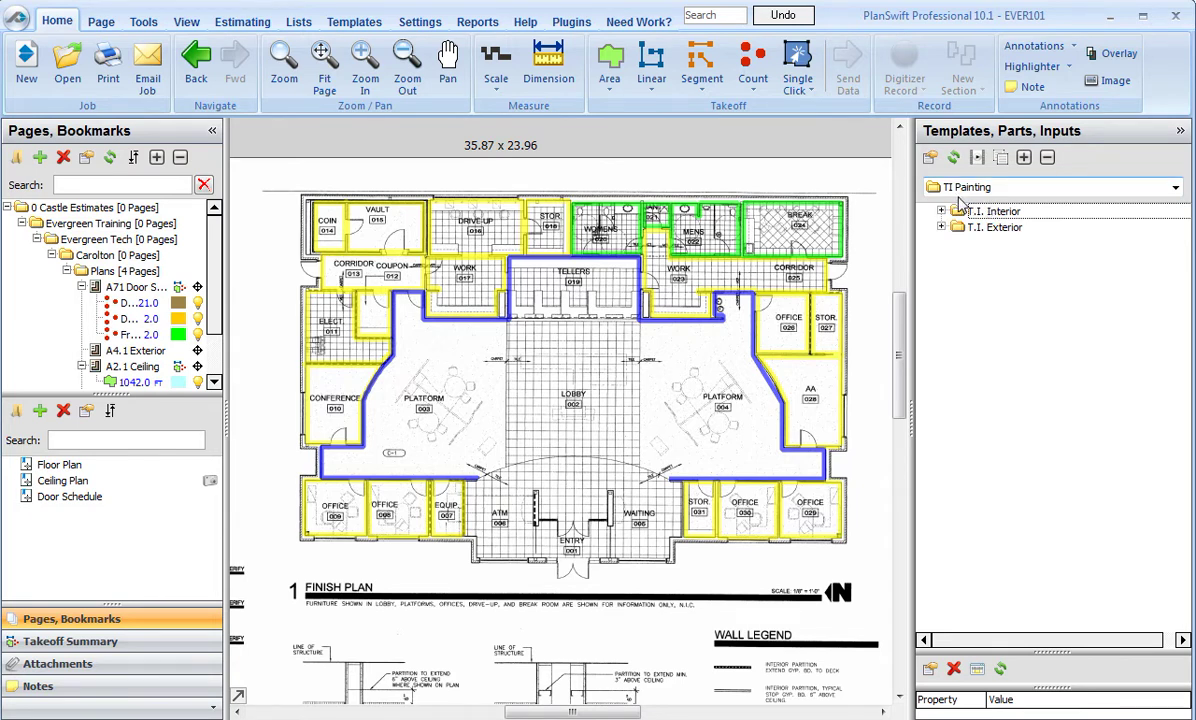
Start a Walls Eggshell linear takeoff from the Walls & Ceilings templates under T.I. Interior
{"action": "left_click", "coordinate": [955, 207]}
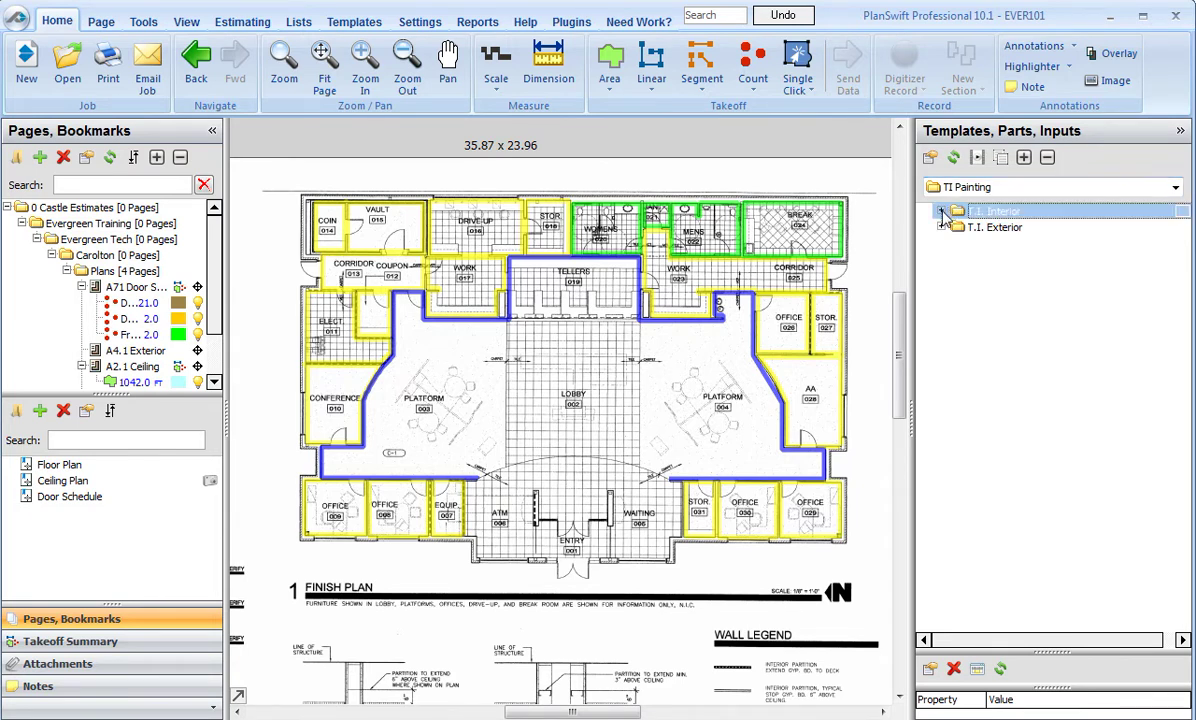
{"action": "left_click", "coordinate": [941, 212]}
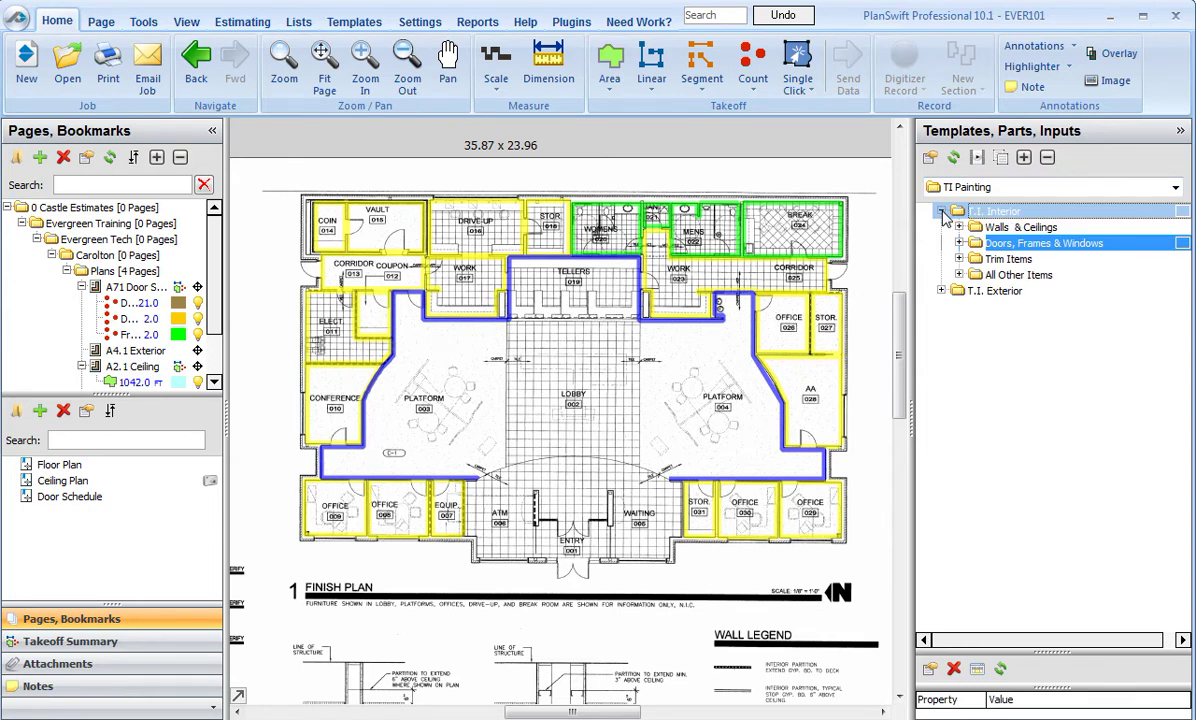
{"action": "left_click", "coordinate": [961, 230]}
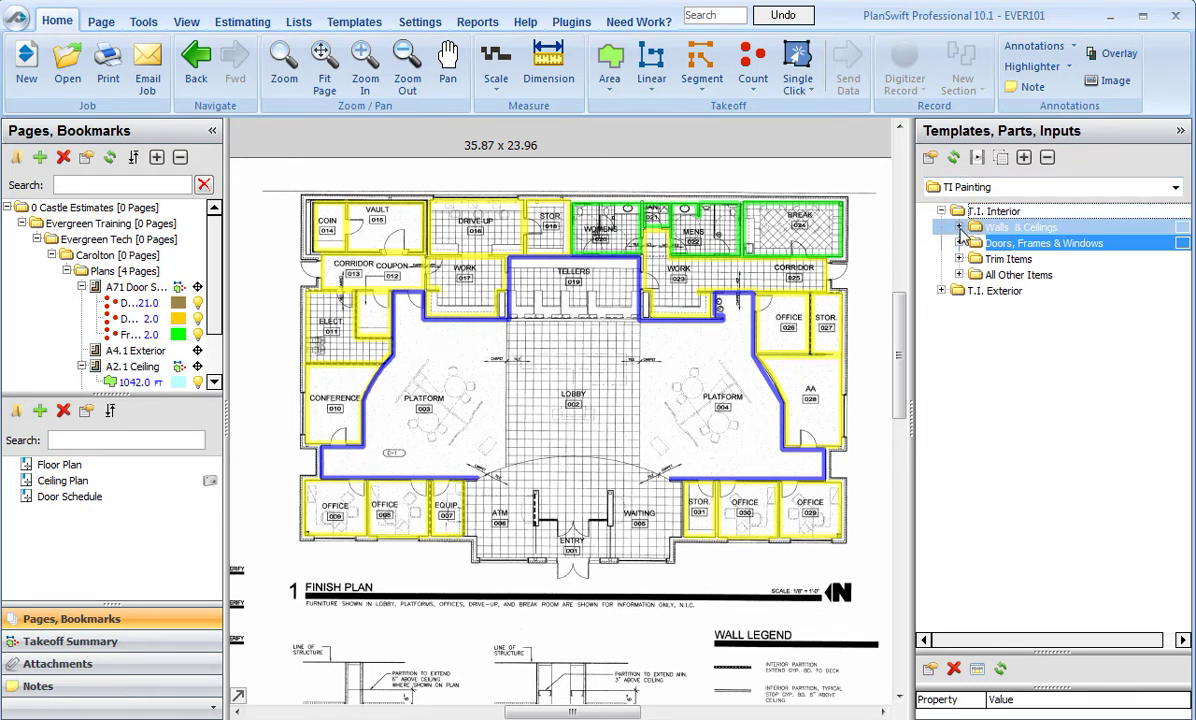
{"action": "left_click", "coordinate": [959, 228]}
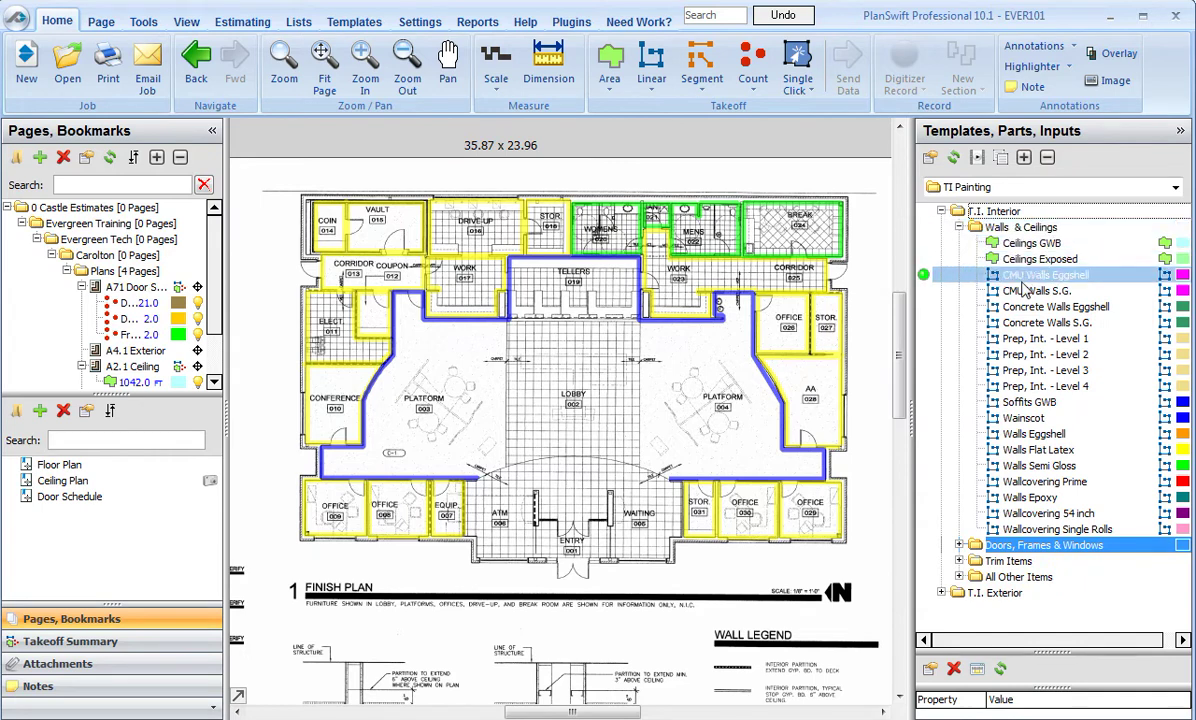
{"action": "left_click", "coordinate": [924, 435]}
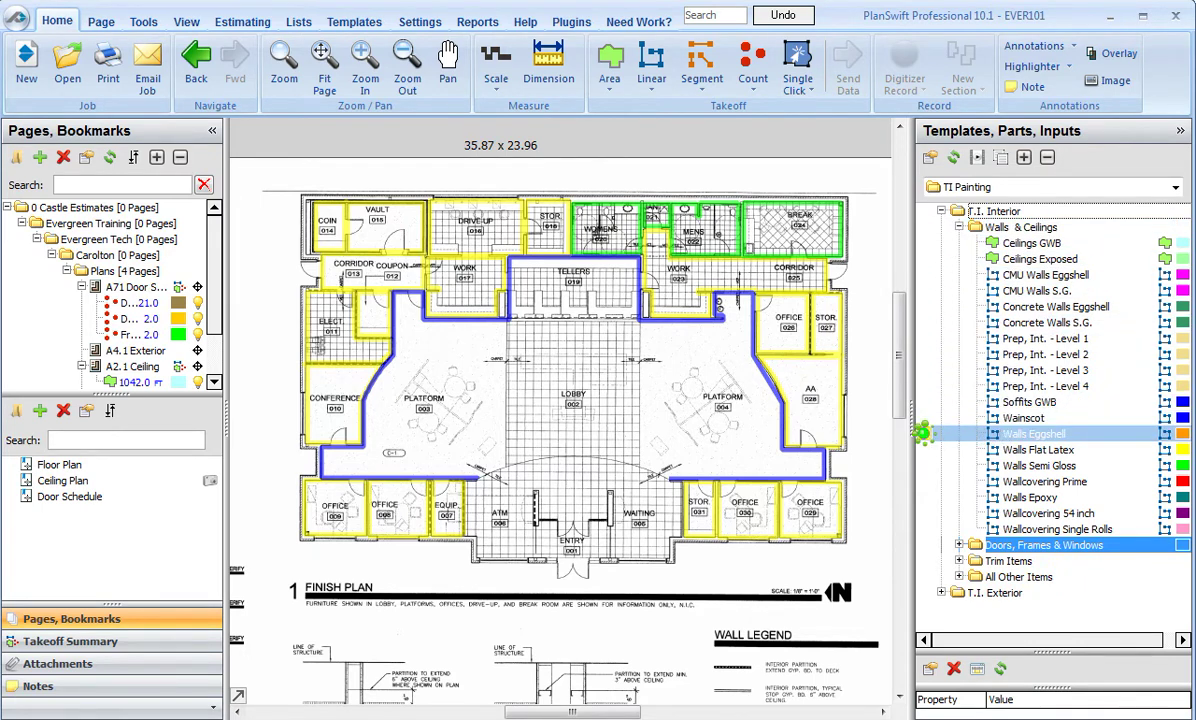
{"action": "double_click", "coordinate": [925, 438]}
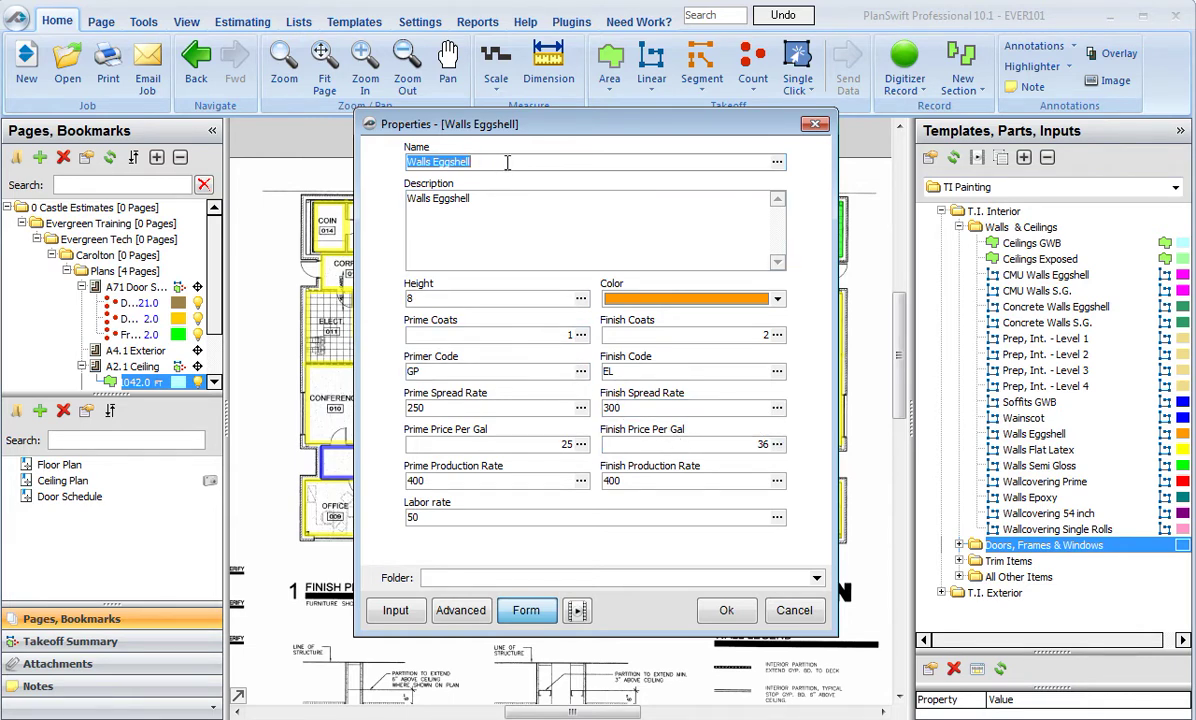
Set both the name and the description of the wall takeoff to "GWB Walls @ 14 Ft. - P-4"
{"action": "type", "text": "GWB Wa"}
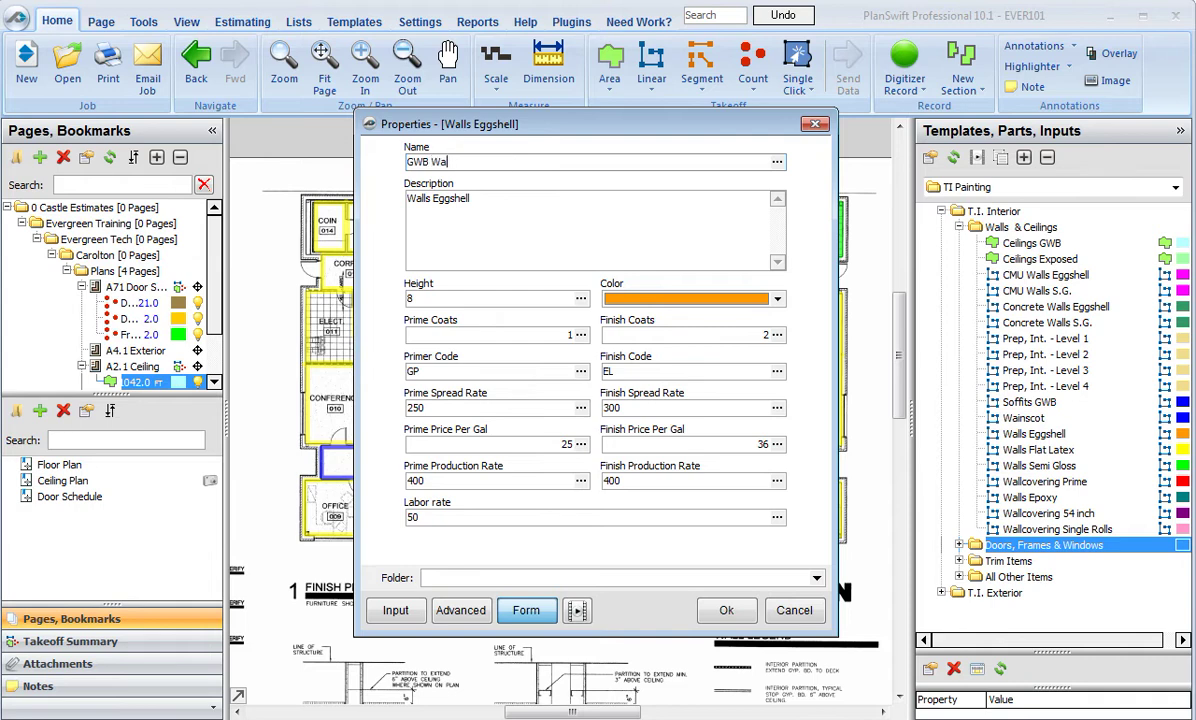
{"action": "type", "text": "lls @"}
{"action": "type", "text": " 14"}
{"action": "type", "text": " Ft. "}
{"action": "type", "text": "- 8"}
{"action": "type", "text": "-4"}
{"action": "left_click_drag", "start_coordinate": [522, 162], "coordinate": [378, 212]}
{"action": "key", "text": "ctrl+c"}
{"action": "left_click", "coordinate": [406, 198]}
{"action": "key", "text": "ctrl+a"}
{"action": "key", "text": "ctrl+v"}
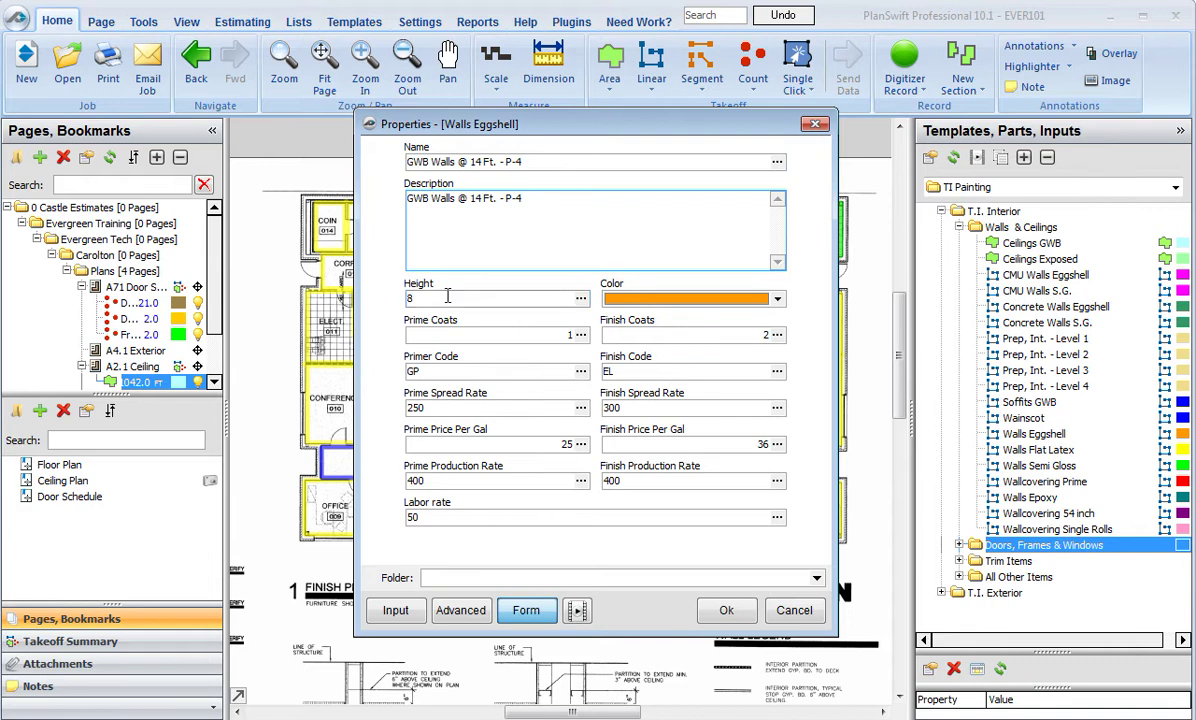
Set the takeoff's height to 14, keep finish code EL, change its color to red and accept the properties
{"action": "double_click", "coordinate": [405, 299]}
{"action": "type", "text": "14"}
{"action": "double_click", "coordinate": [485, 336]}
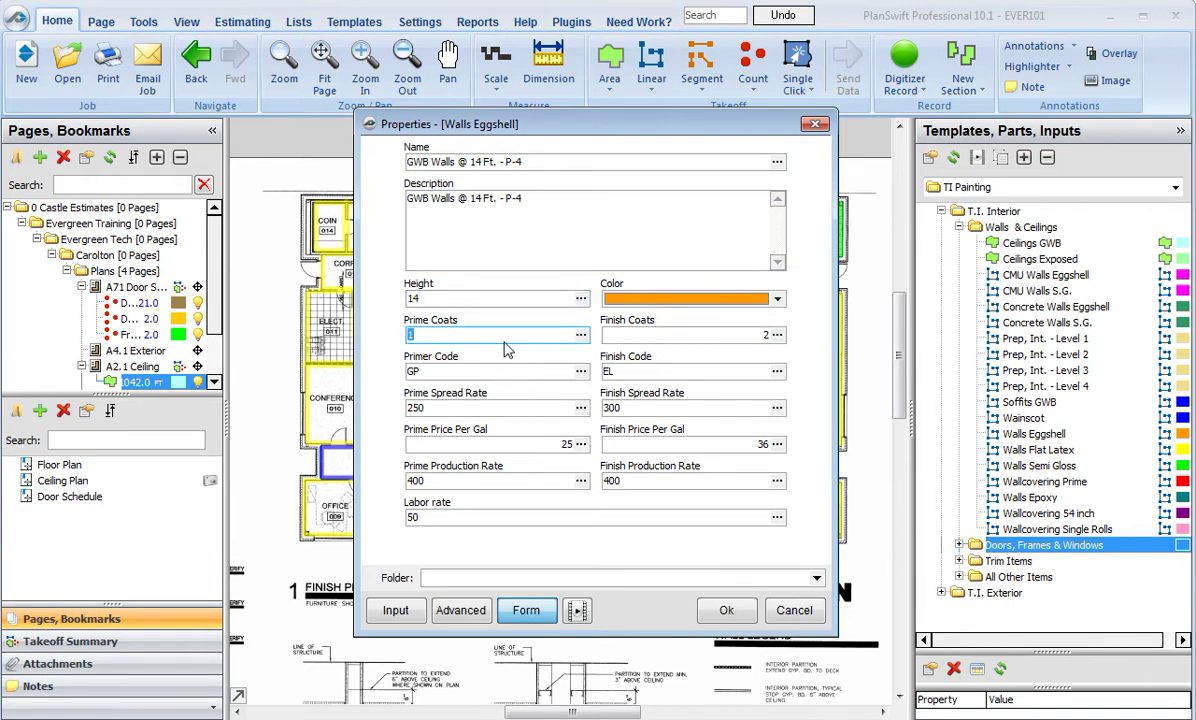
{"action": "key", "text": "Tab"}
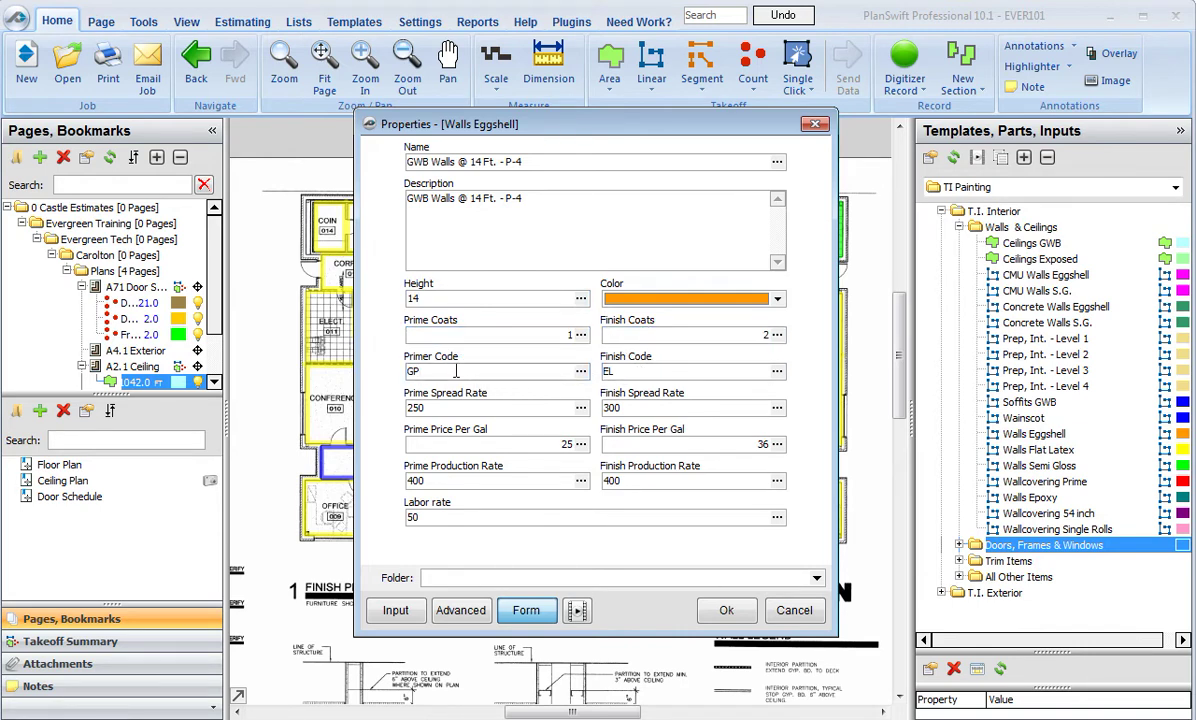
{"action": "left_click", "coordinate": [608, 371]}
{"action": "type", "text": "EL"}
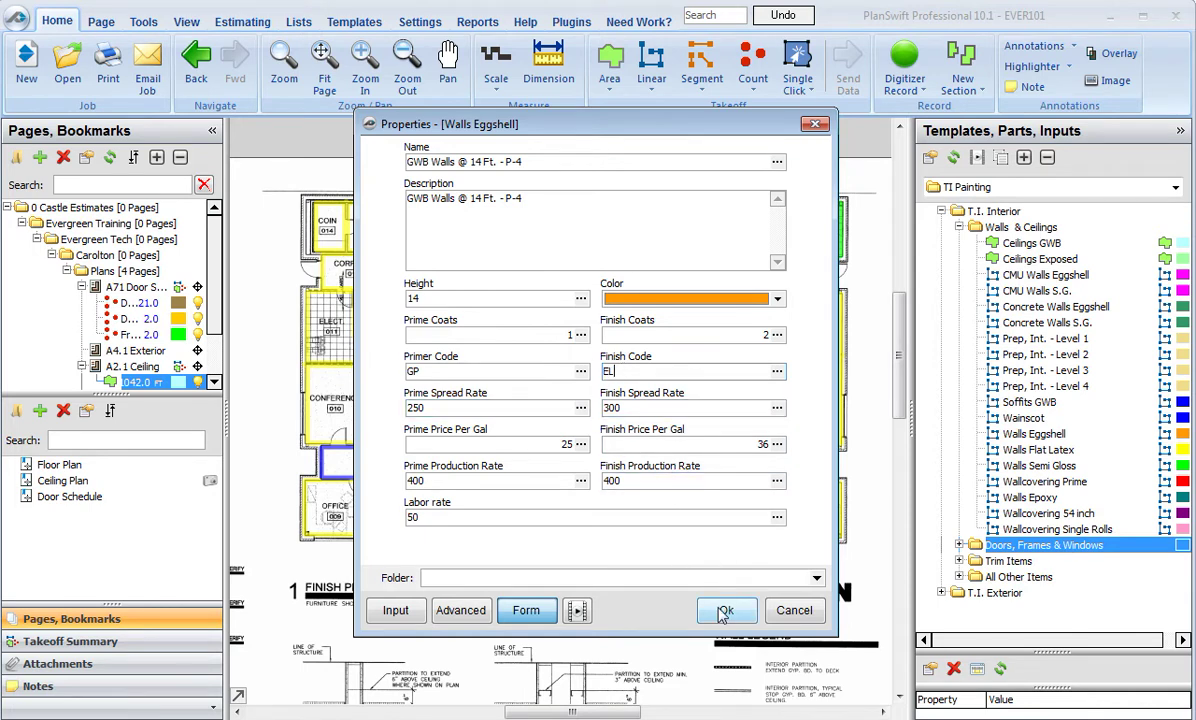
{"action": "left_click", "coordinate": [777, 298]}
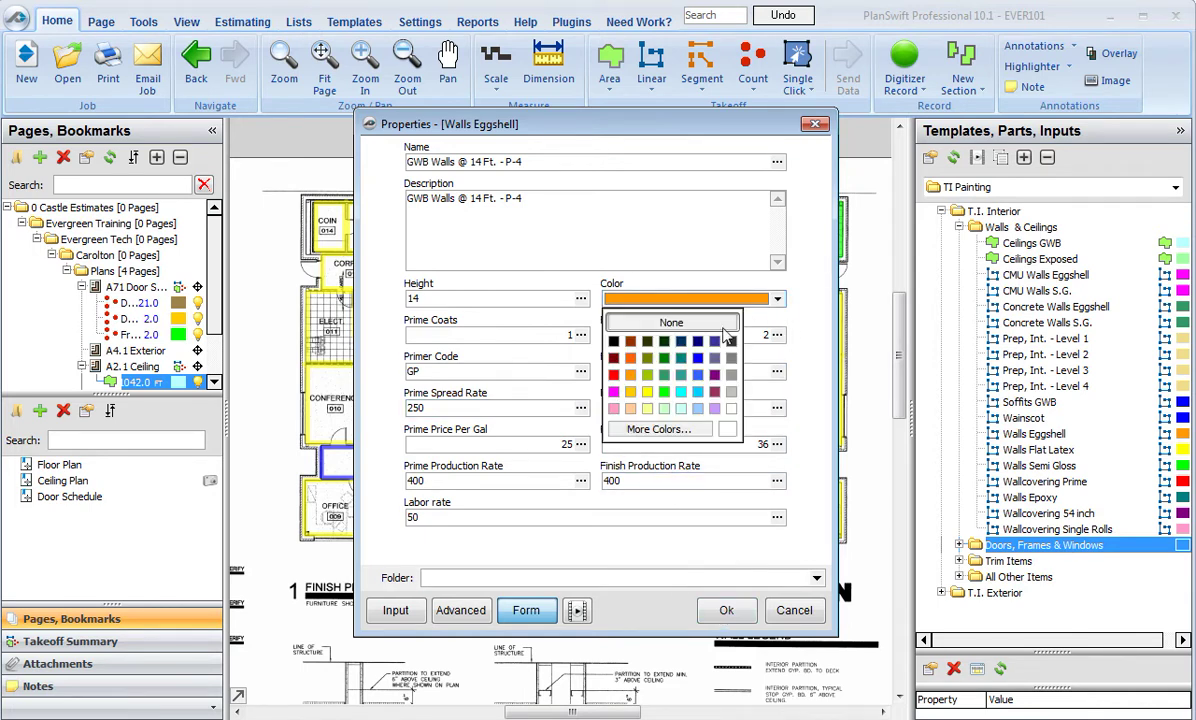
{"action": "left_click", "coordinate": [572, 358]}
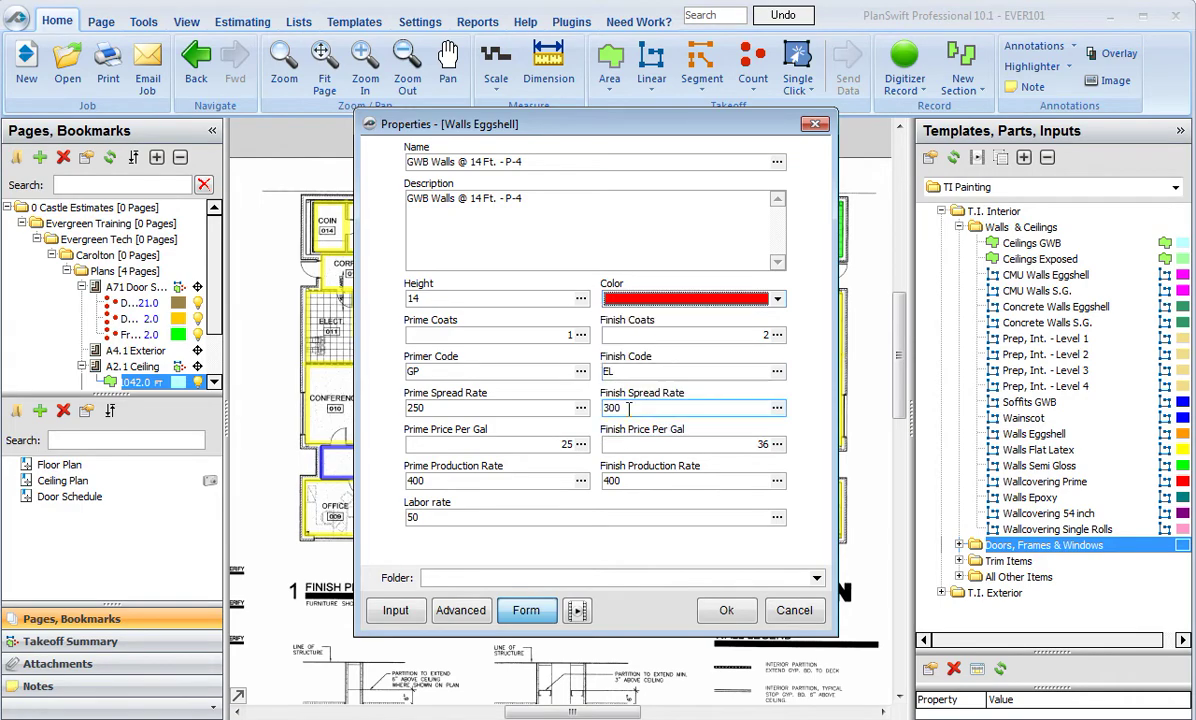
{"action": "left_click", "coordinate": [726, 610]}
Trace the walls around the Waiting, Entry and ATM areas, about 75 ft in total, from Storage 031 around to Equip. 007
{"action": "scroll", "coordinate": [700, 565], "scroll_direction": "up", "scroll_amount": 3}
{"action": "scroll", "coordinate": [549, 513], "scroll_direction": "up", "scroll_amount": 4}
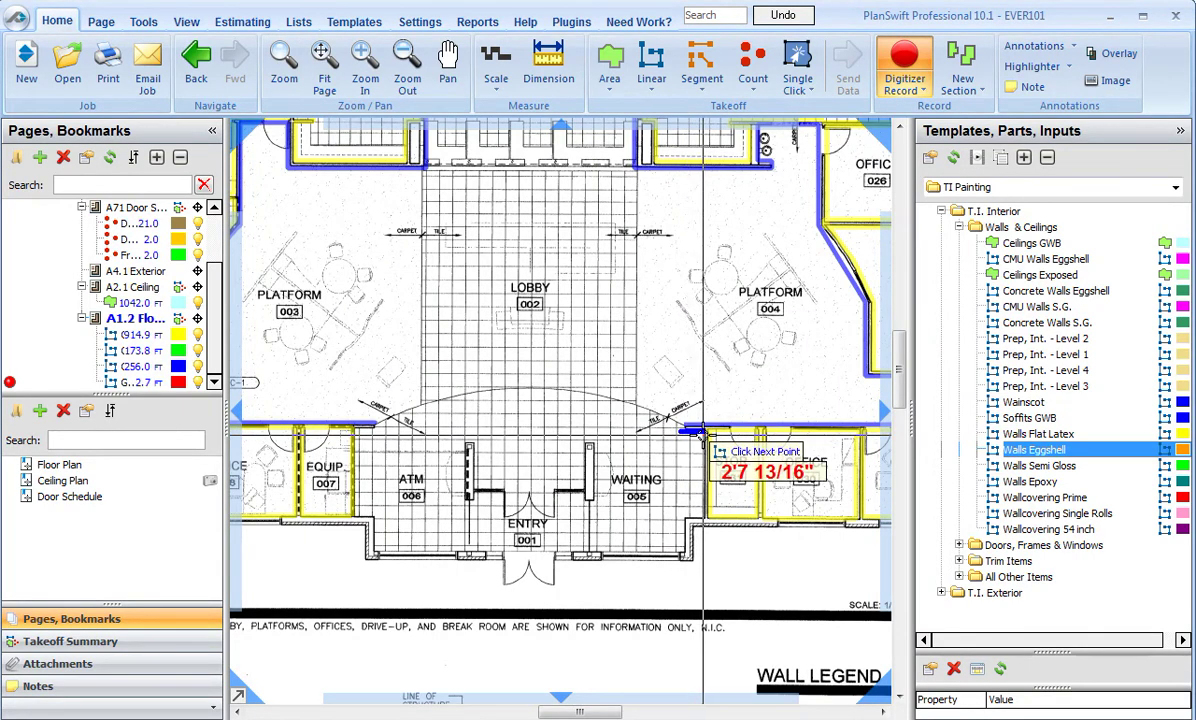
{"action": "left_click", "coordinate": [703, 431]}
{"action": "left_click", "coordinate": [703, 520]}
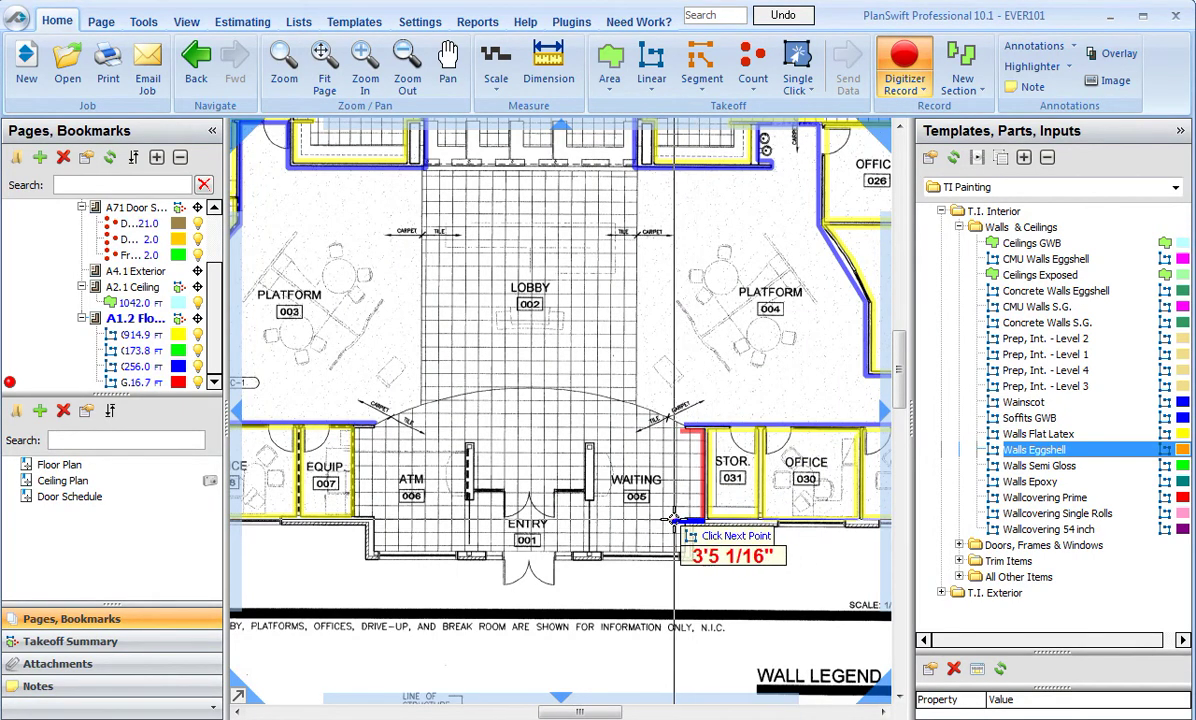
{"action": "left_click", "coordinate": [689, 520]}
{"action": "left_click", "coordinate": [683, 550]}
{"action": "left_click", "coordinate": [378, 550]}
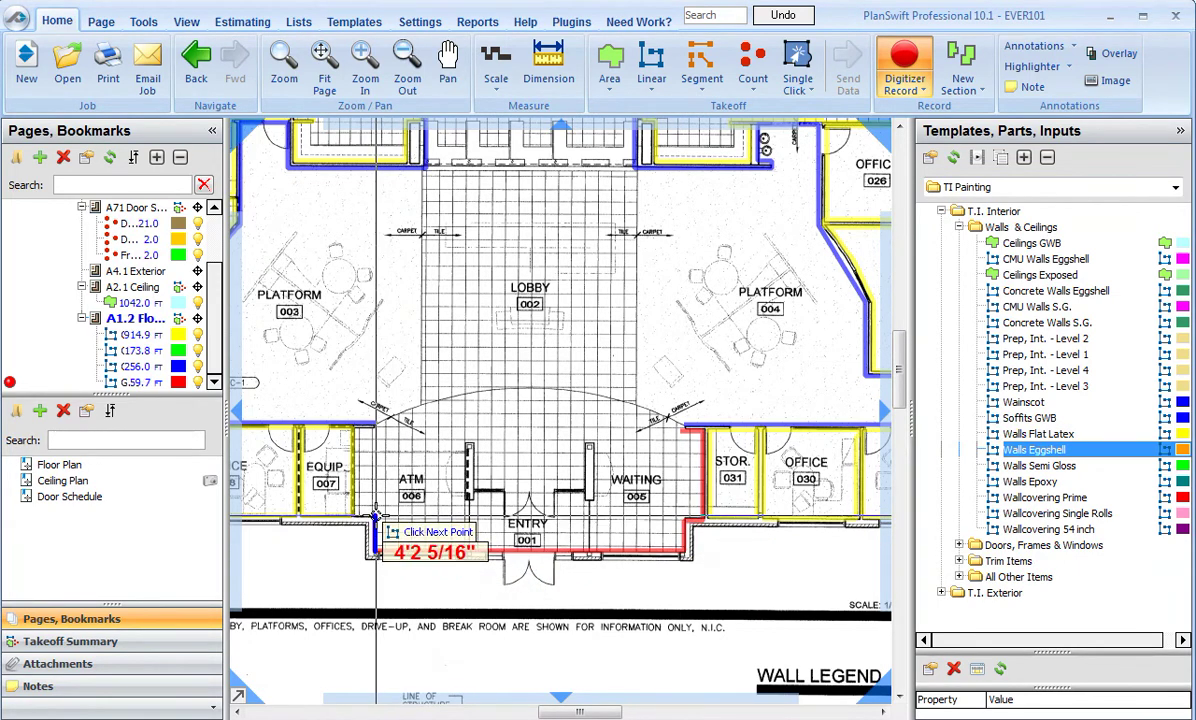
{"action": "left_click", "coordinate": [373, 517]}
{"action": "left_click", "coordinate": [361, 517]}
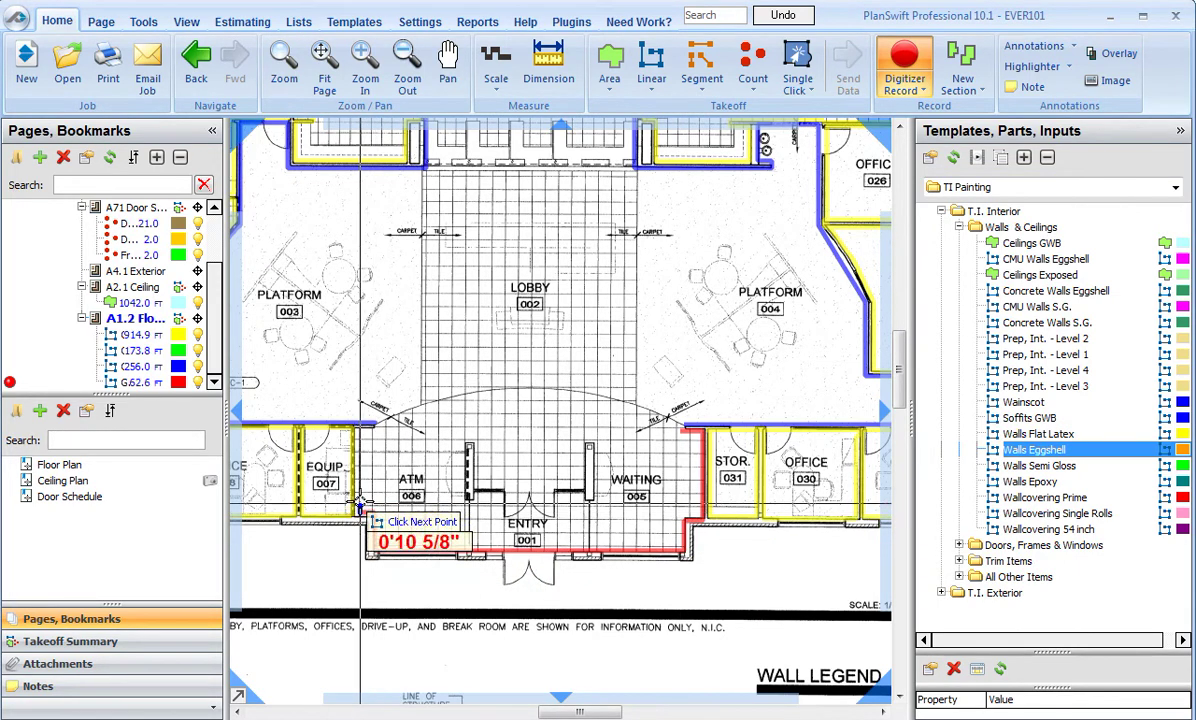
{"action": "left_click", "coordinate": [362, 425]}
{"action": "left_click", "coordinate": [378, 422]}
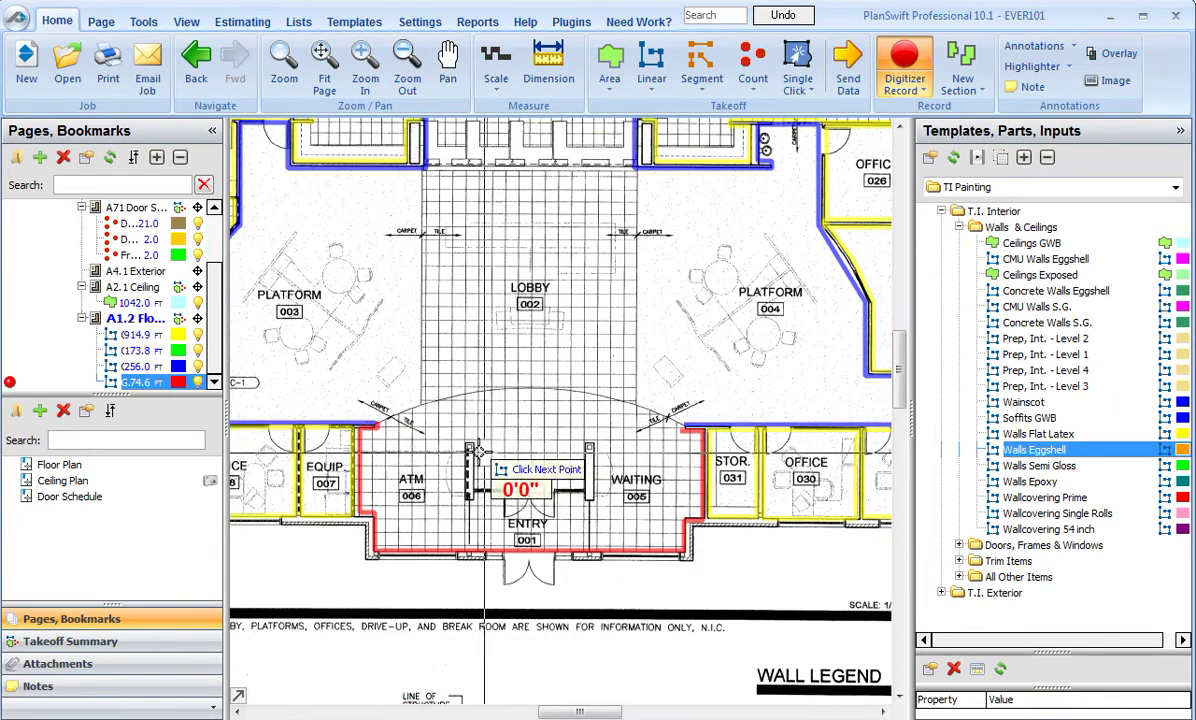
Trace both short partitions flanking the entry doors as additional sections of the same wall takeoff
{"action": "left_click", "coordinate": [467, 504]}
{"action": "left_click", "coordinate": [467, 441]}
{"action": "left_click", "coordinate": [580, 441]}
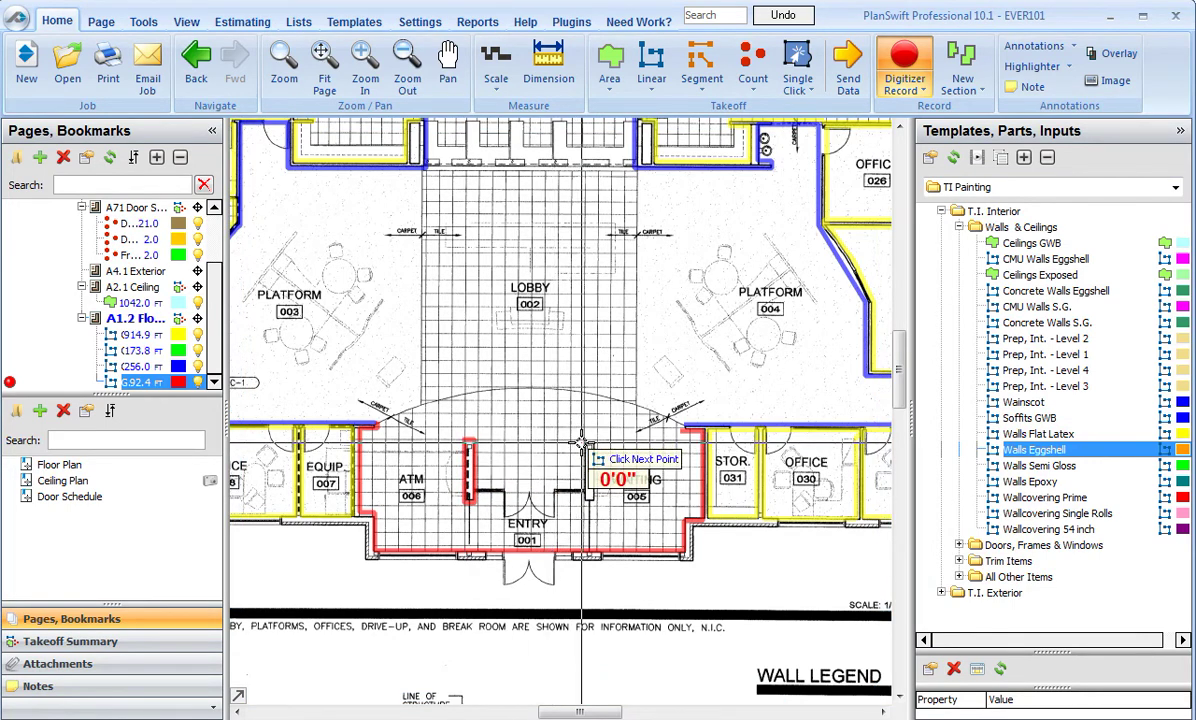
{"action": "left_click", "coordinate": [585, 502]}
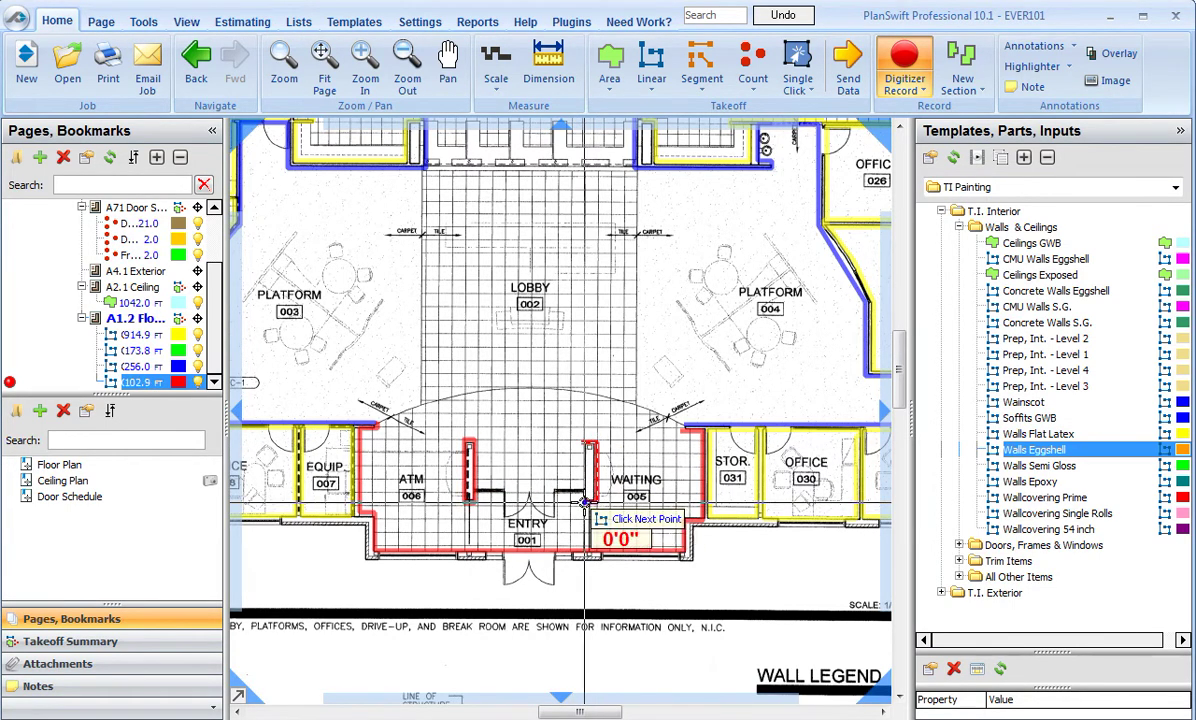
{"action": "left_click", "coordinate": [580, 441]}
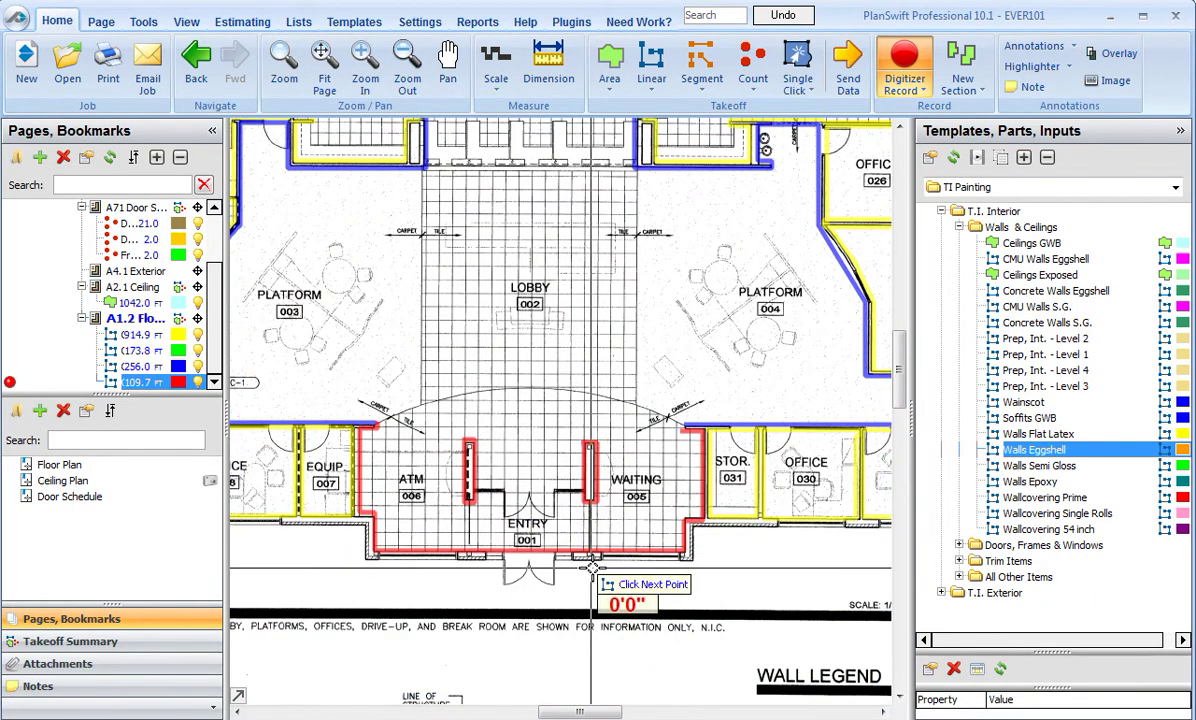
Open the painting estimate and examine the quantities, gallons, labor and bid amount of the GWB Walls @ 14 Ft. - P-4 item
{"action": "scroll", "coordinate": [520, 320], "scroll_direction": "down", "scroll_amount": 3}
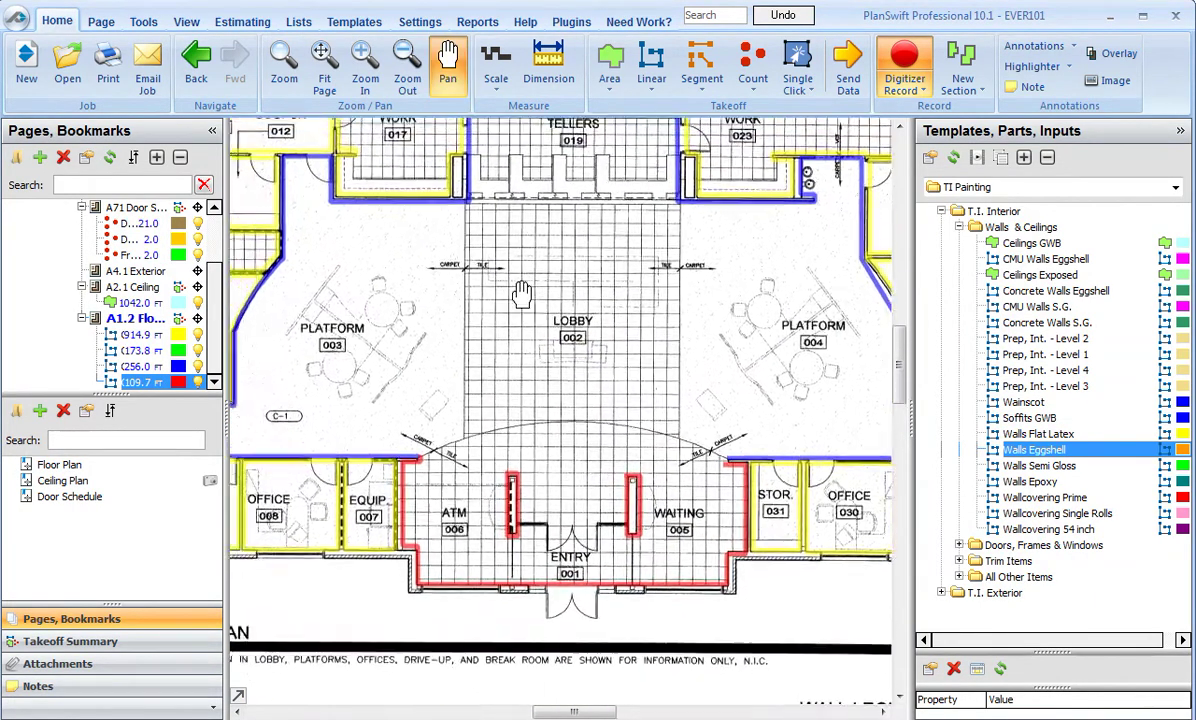
{"action": "scroll", "coordinate": [530, 313], "scroll_direction": "down", "scroll_amount": 2}
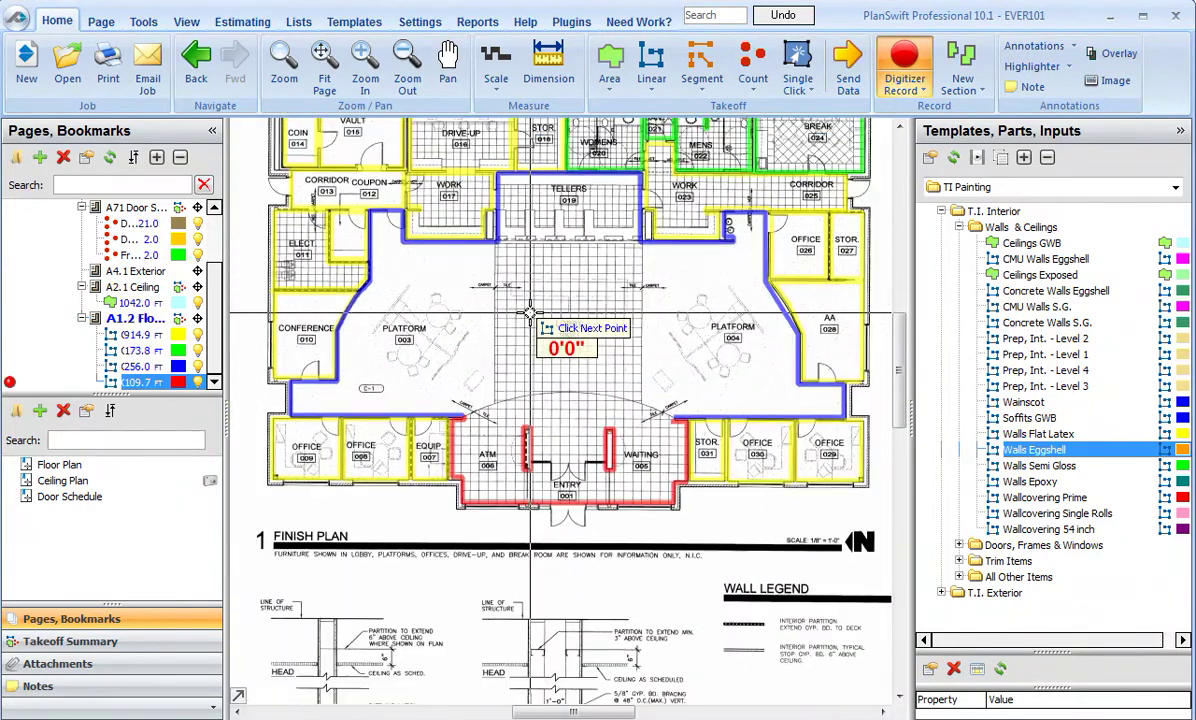
{"action": "scroll", "coordinate": [536, 318], "scroll_direction": "up", "scroll_amount": 1}
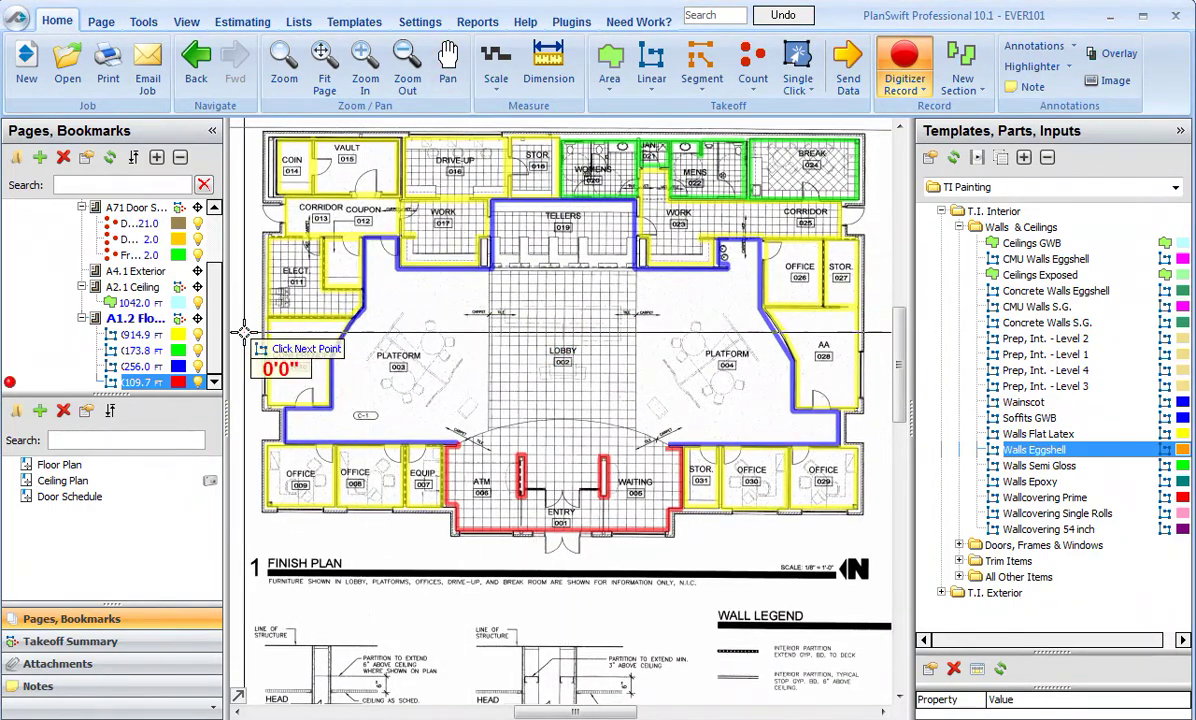
{"action": "left_click", "coordinate": [242, 21]}
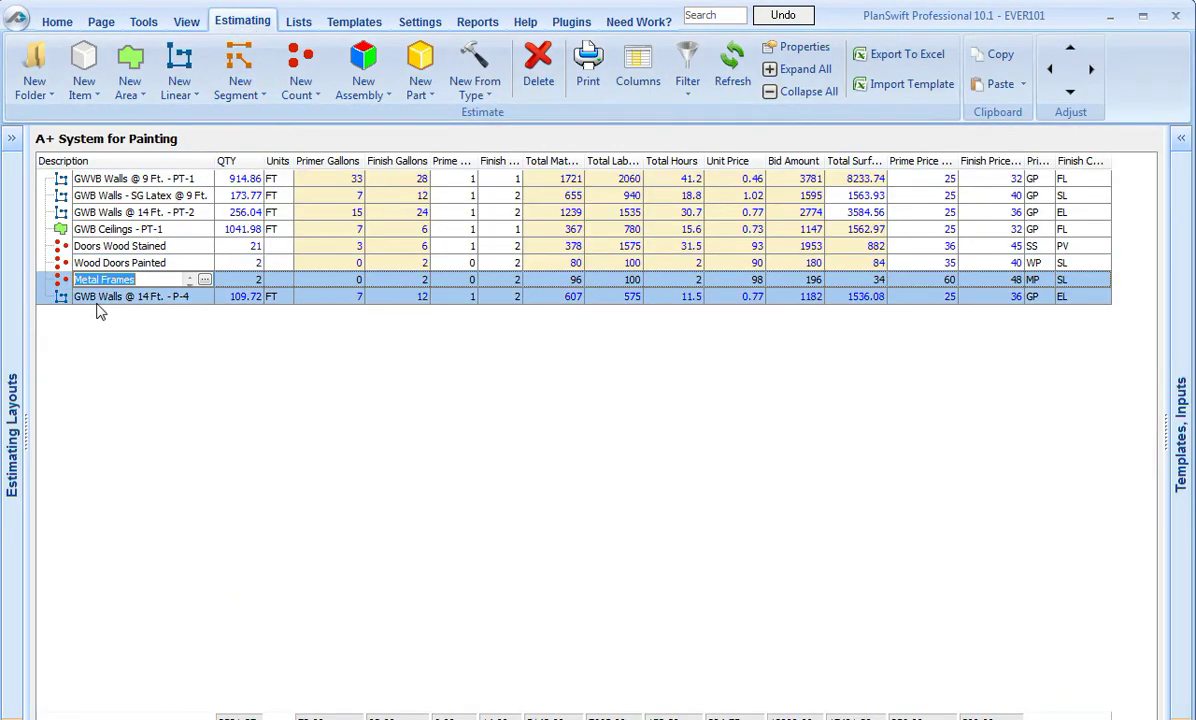
{"action": "left_click", "coordinate": [220, 296], "text": "ctrl"}
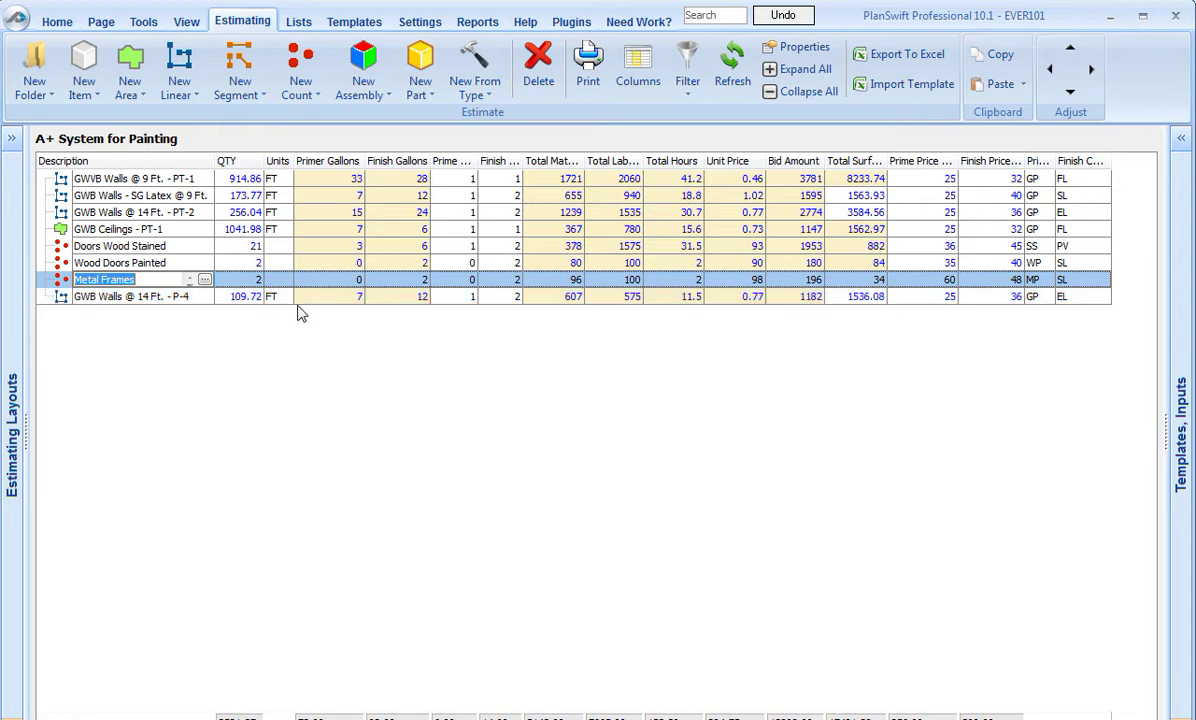
{"action": "left_click", "coordinate": [240, 297], "text": "ctrl"}
{"action": "left_click", "coordinate": [228, 296], "text": "ctrl"}
{"action": "left_click", "coordinate": [800, 296], "text": "ctrl"}
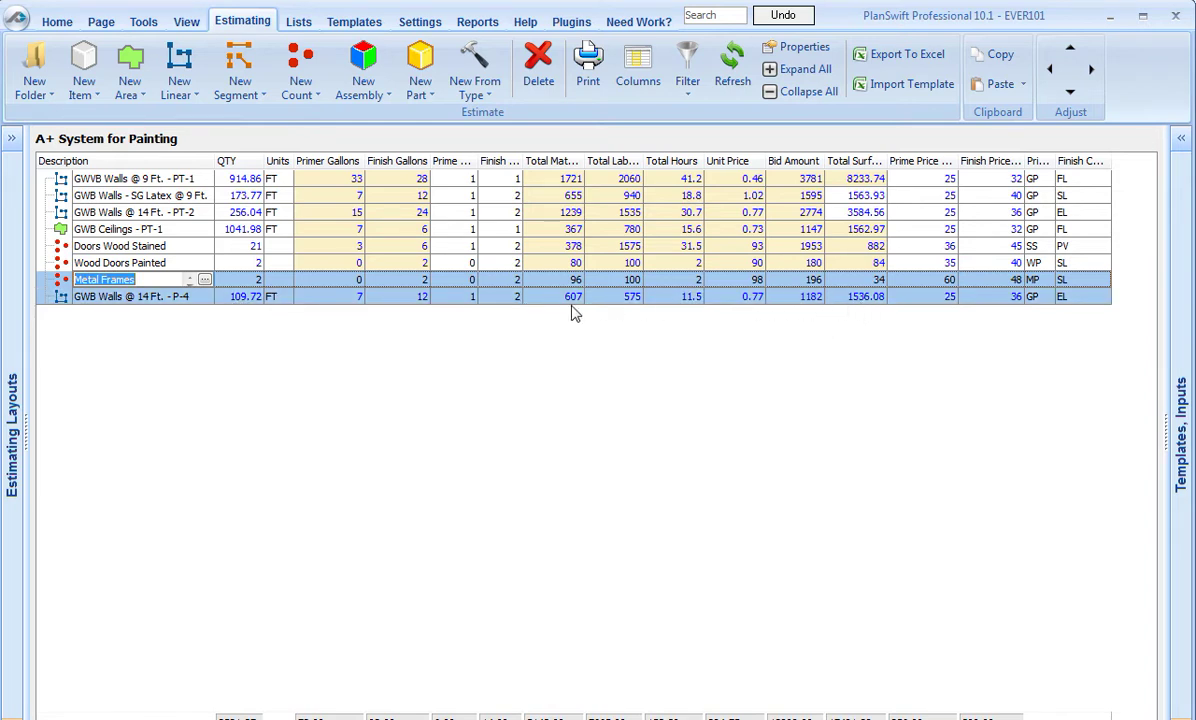
{"action": "left_click", "coordinate": [450, 296], "text": "ctrl"}
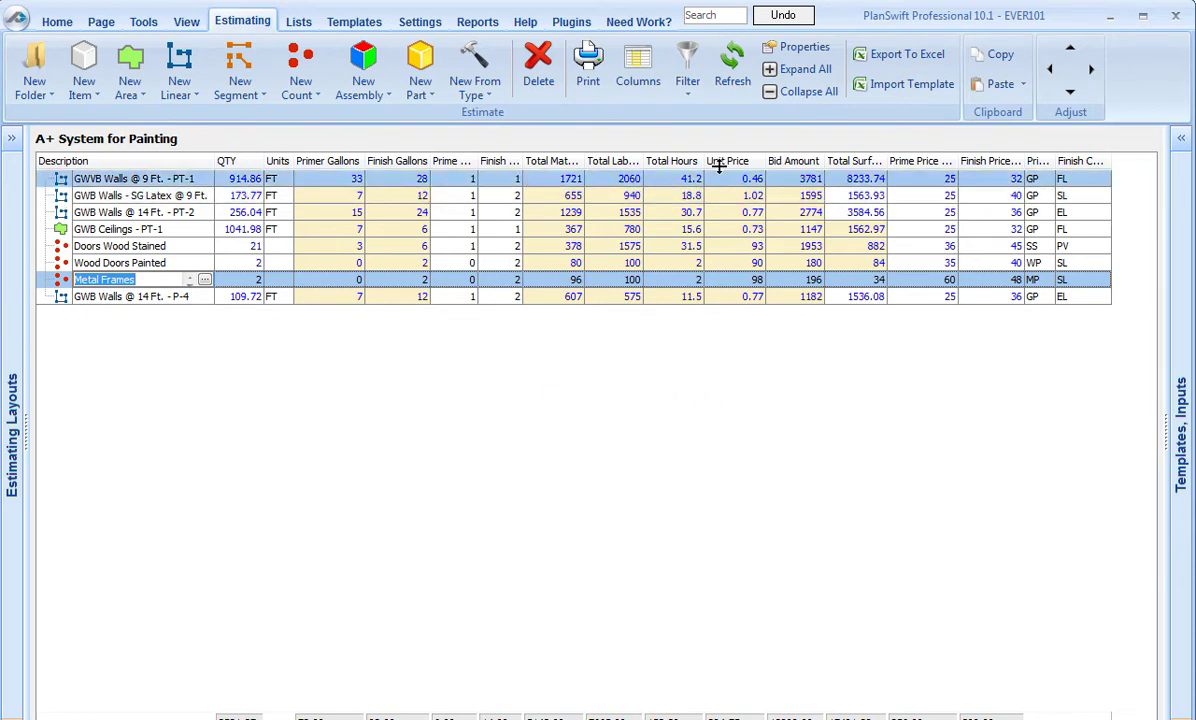
Export the estimate to Excel, and open the PlanSwift Summary Sheet in the Evergreen estimating workbook
{"action": "left_click", "coordinate": [890, 62]}
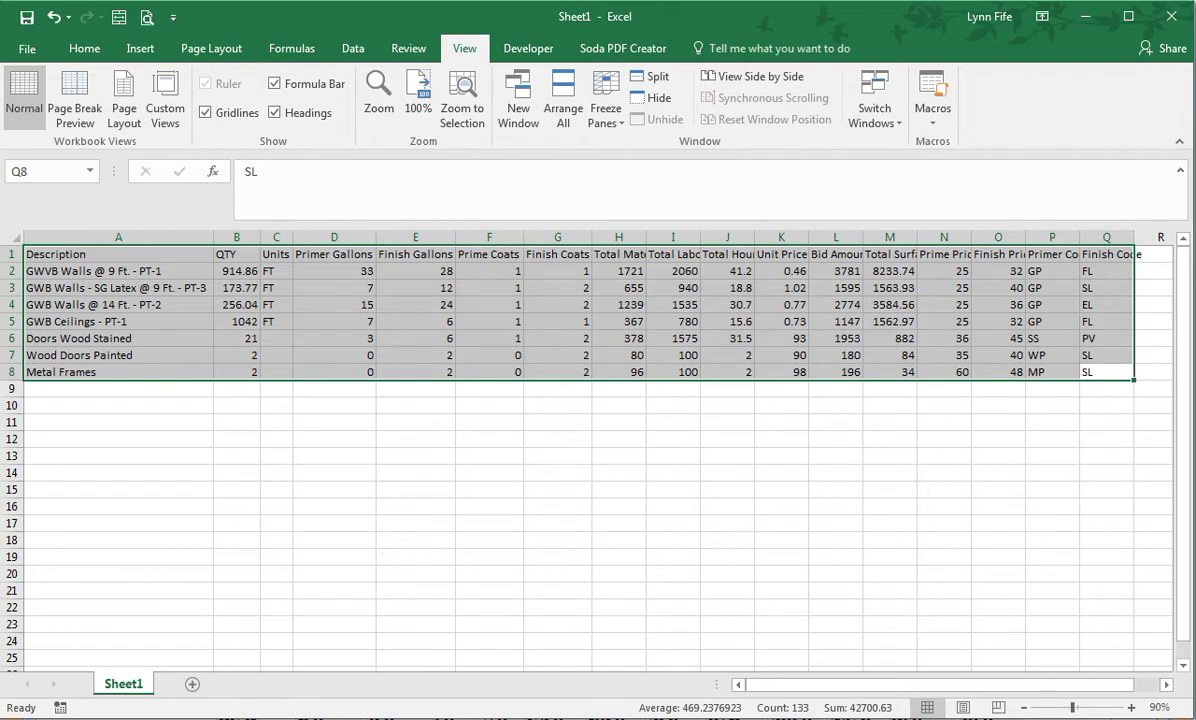
{"action": "key", "text": "alt+Tab"}
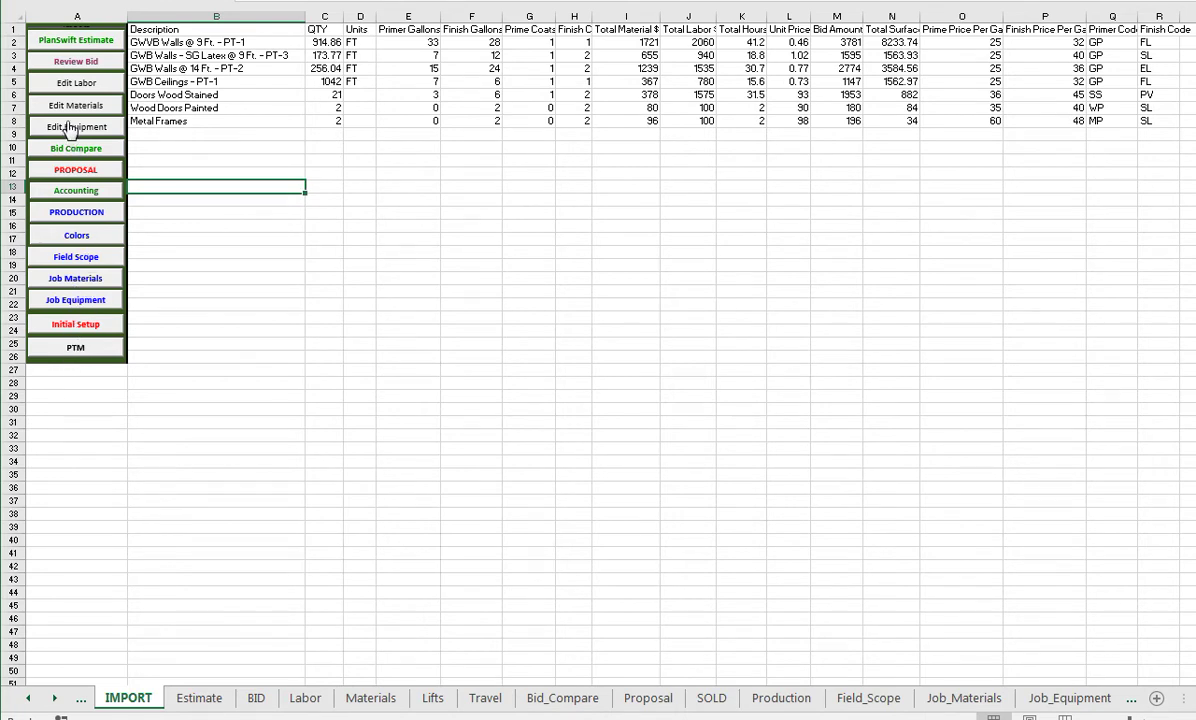
{"action": "left_click", "coordinate": [80, 42]}
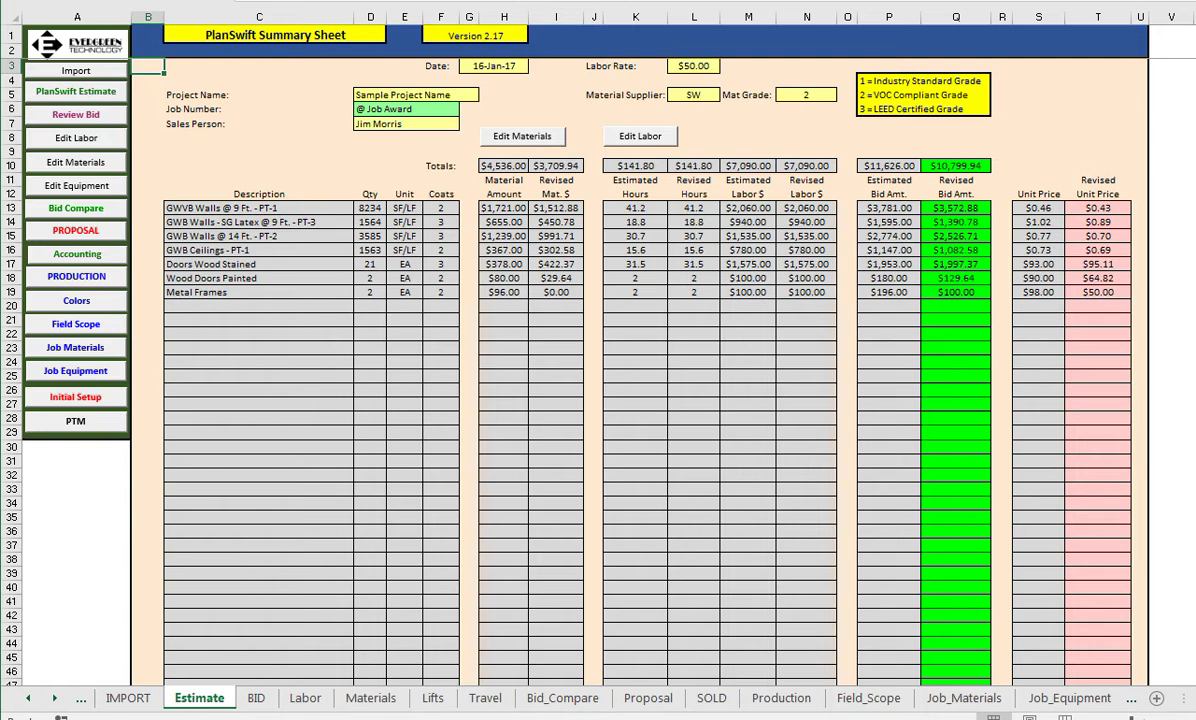
Review the project name, labor rate, job number and sales person fields on the summary sheet
{"action": "left_click", "coordinate": [391, 96]}
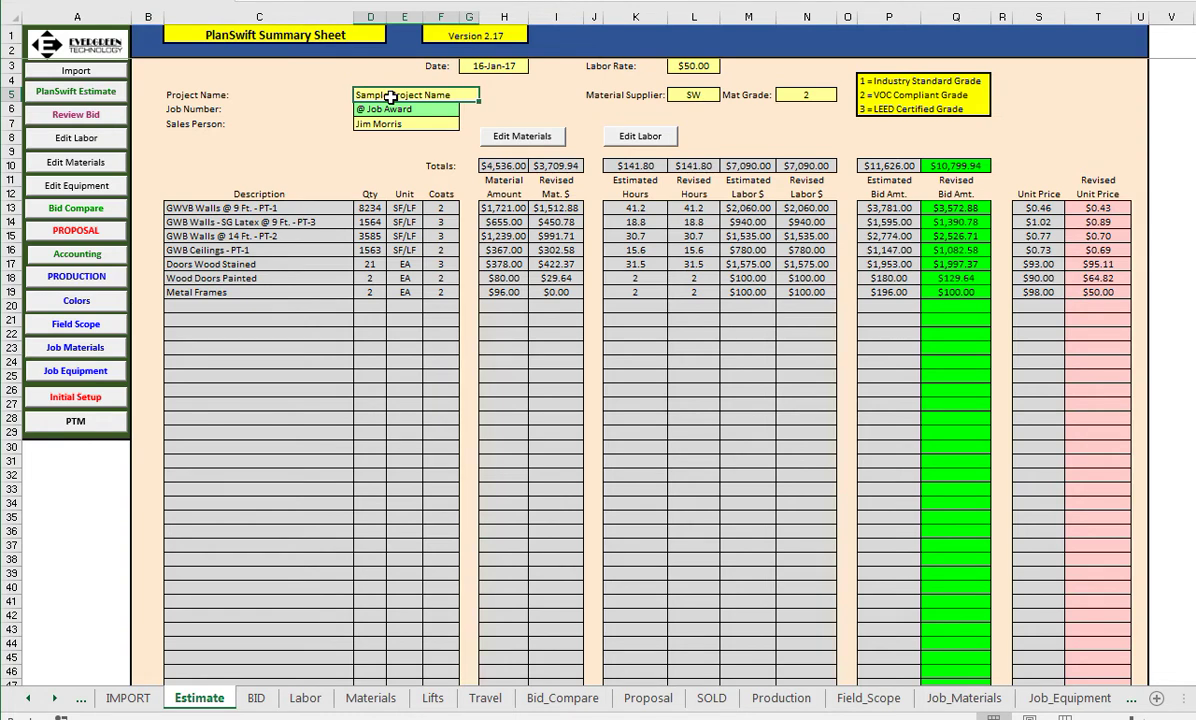
{"action": "left_click", "coordinate": [672, 66]}
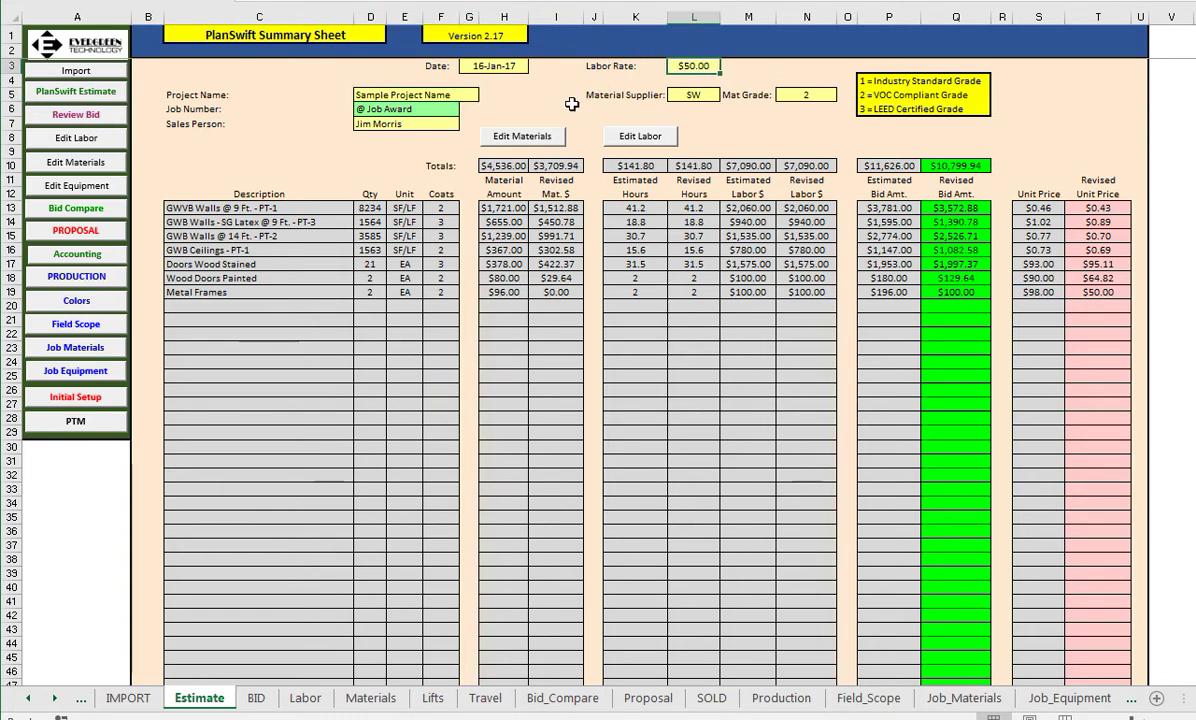
{"action": "left_click", "coordinate": [380, 113]}
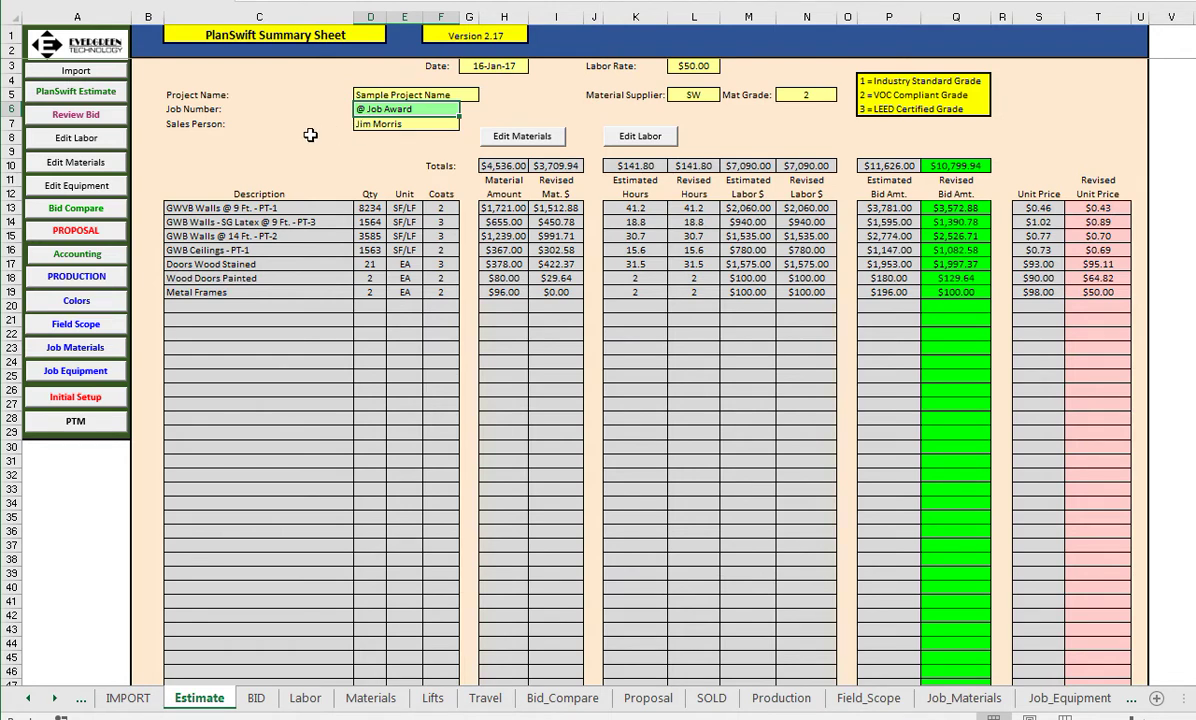
{"action": "left_click", "coordinate": [355, 121]}
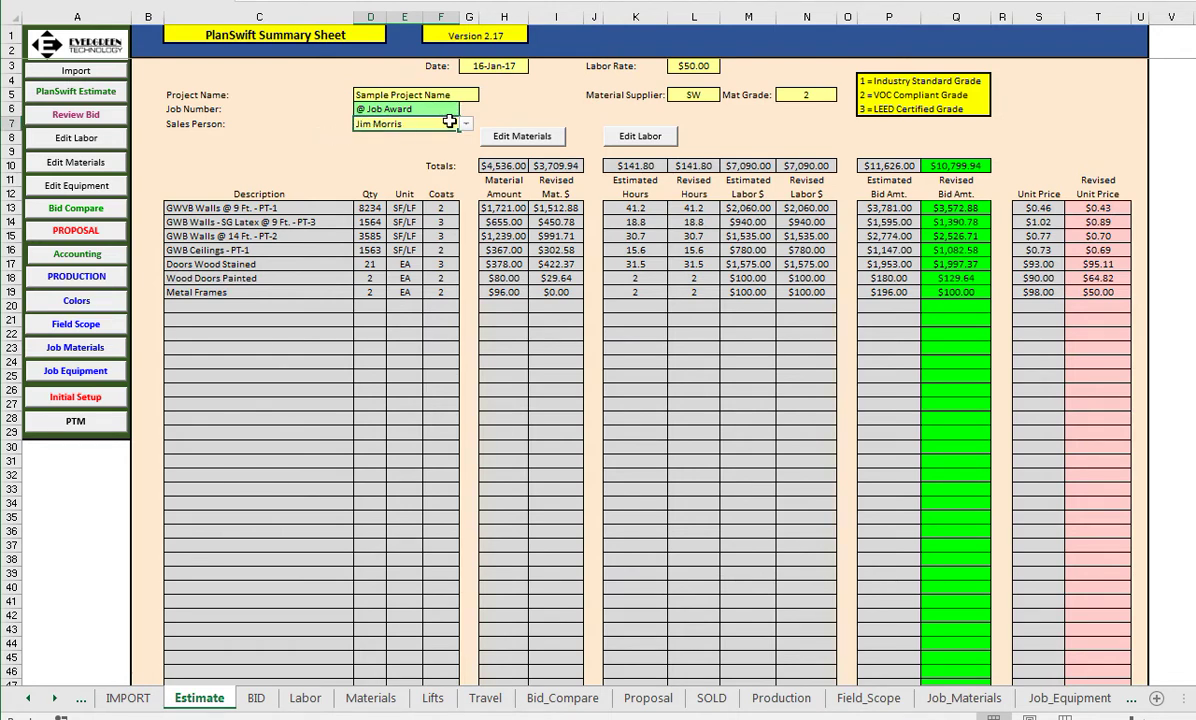
Examine the available choices for the sales person and material supplier on the summary sheet, keeping the current selections
{"action": "left_click", "coordinate": [465, 123]}
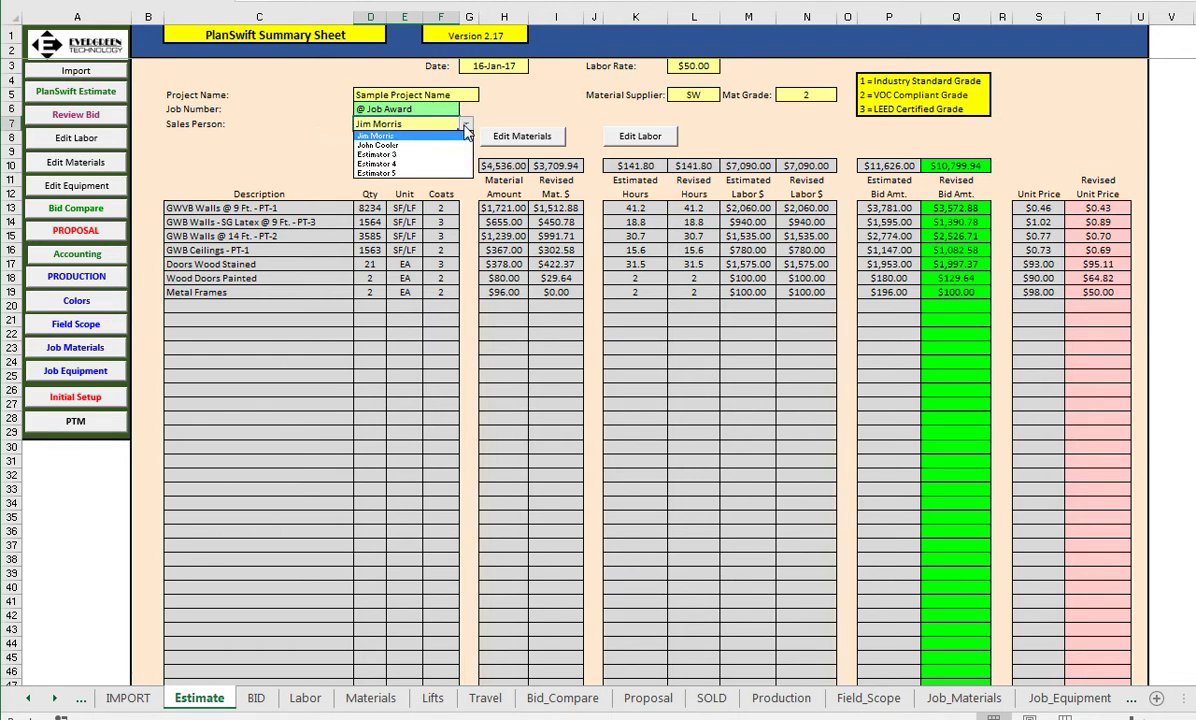
{"action": "left_click", "coordinate": [414, 124]}
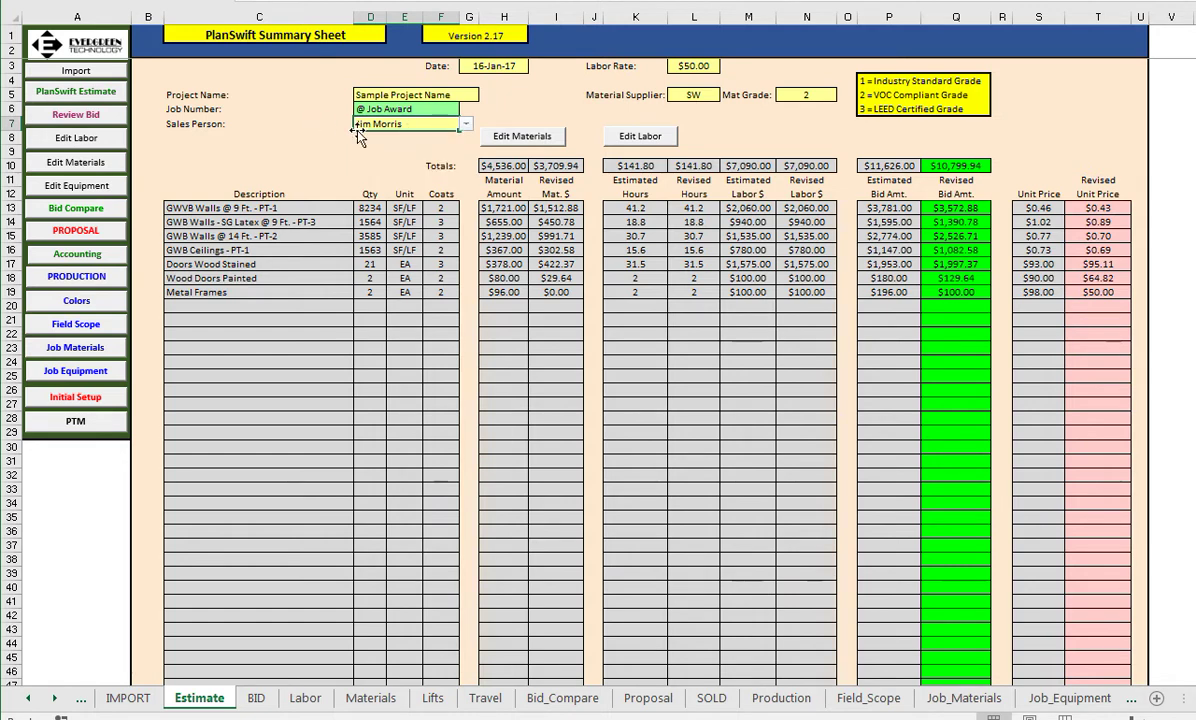
{"action": "left_click", "coordinate": [705, 96]}
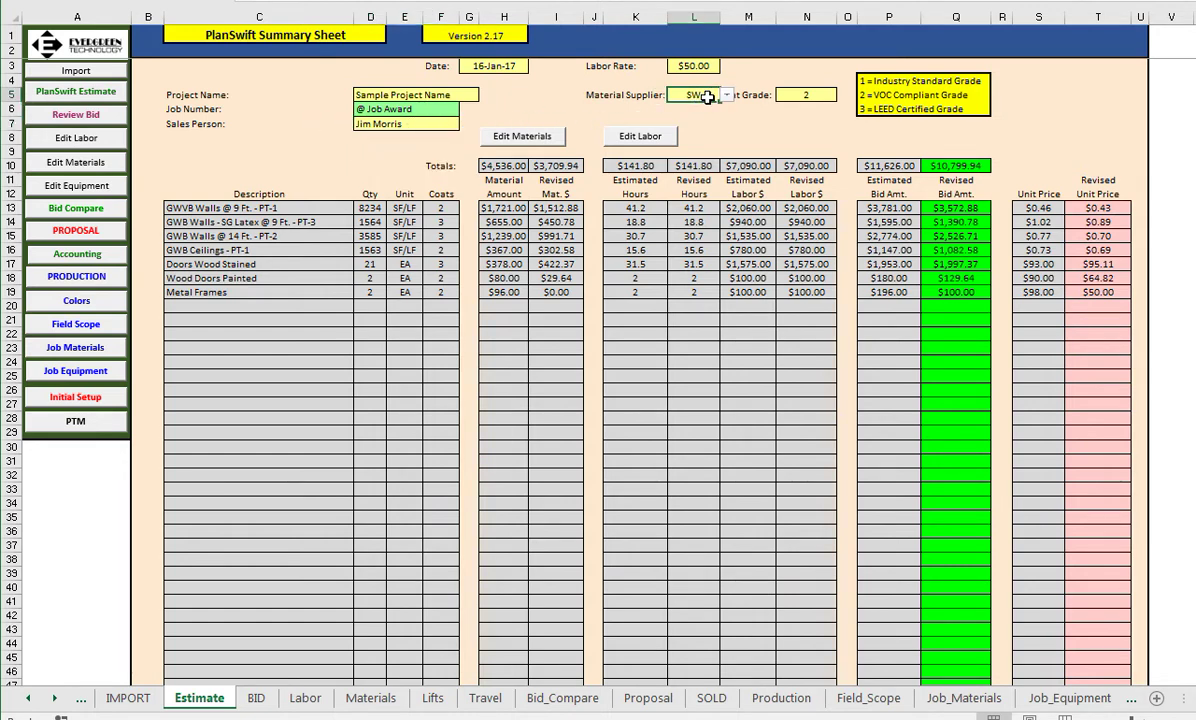
{"action": "left_click_drag", "start_coordinate": [705, 96], "coordinate": [700, 125]}
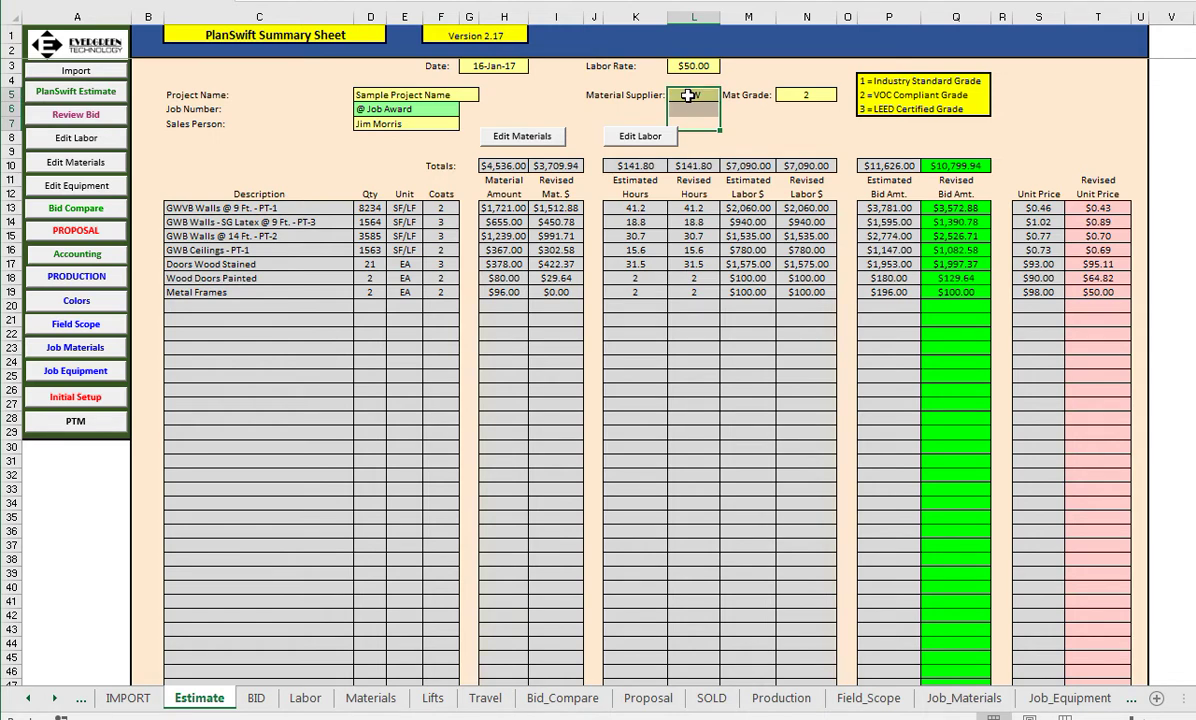
{"action": "left_click", "coordinate": [688, 95]}
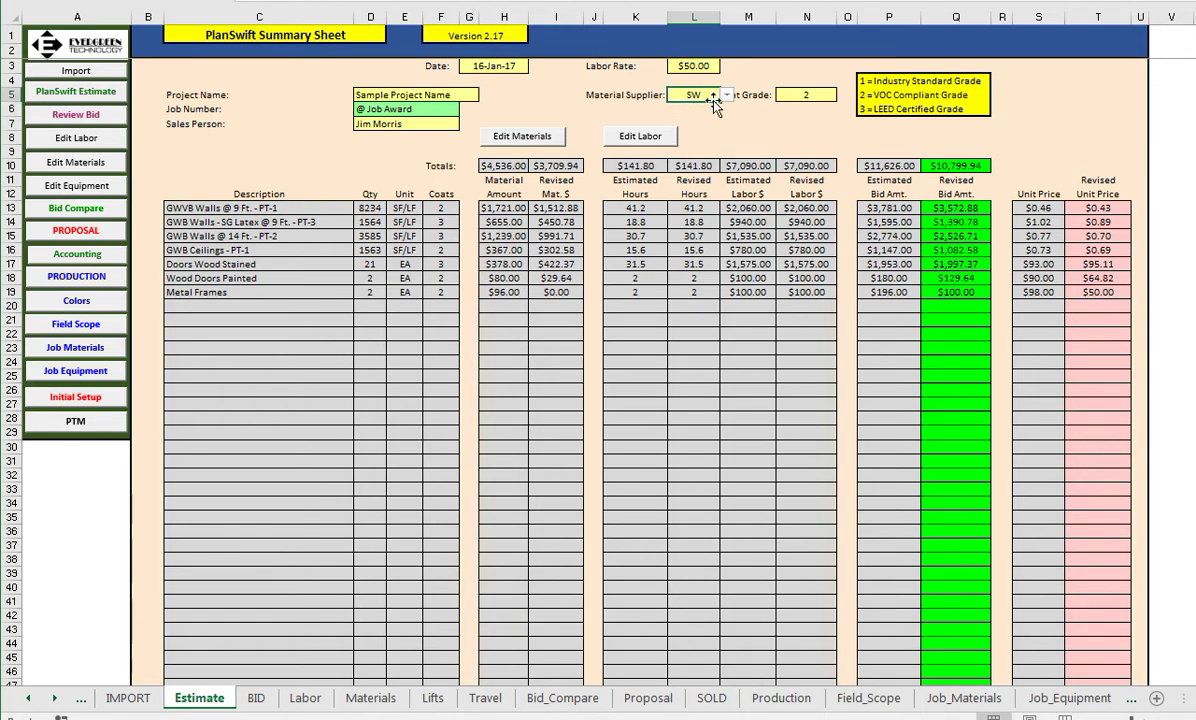
{"action": "left_click", "coordinate": [727, 96]}
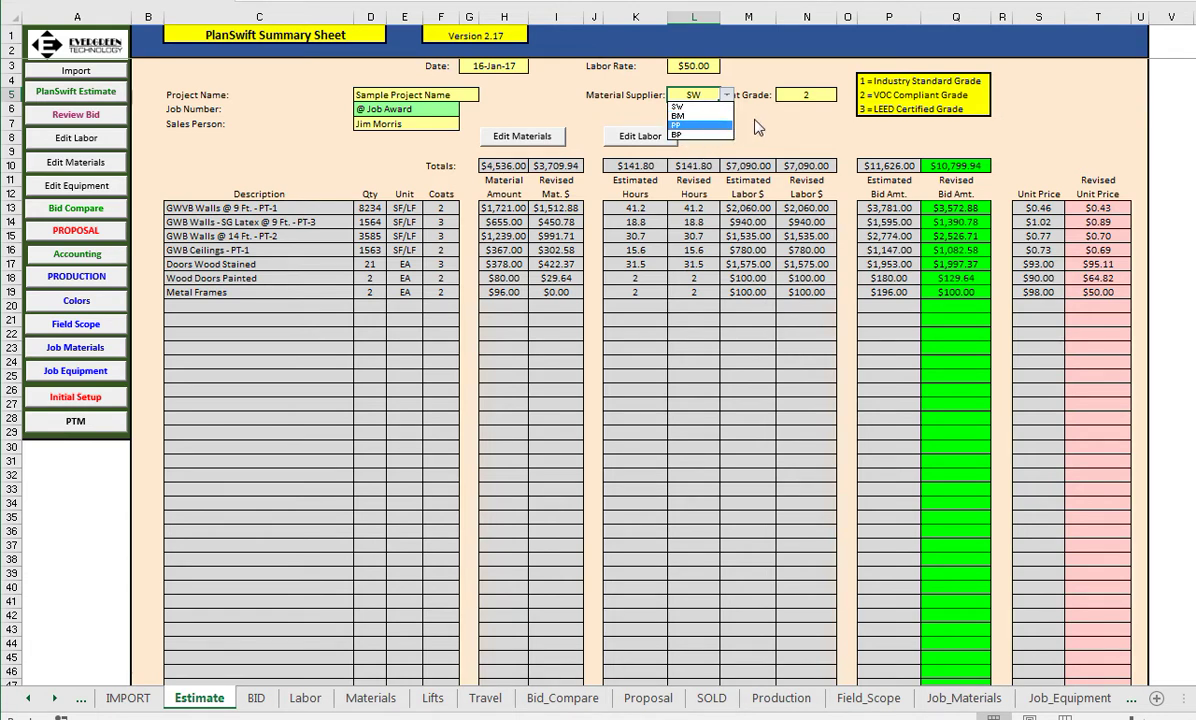
{"action": "key", "text": "Escape"}
Review the material grade setting against the legend of industry standard, VOC compliant and LEED certified grades
{"action": "left_click", "coordinate": [807, 95]}
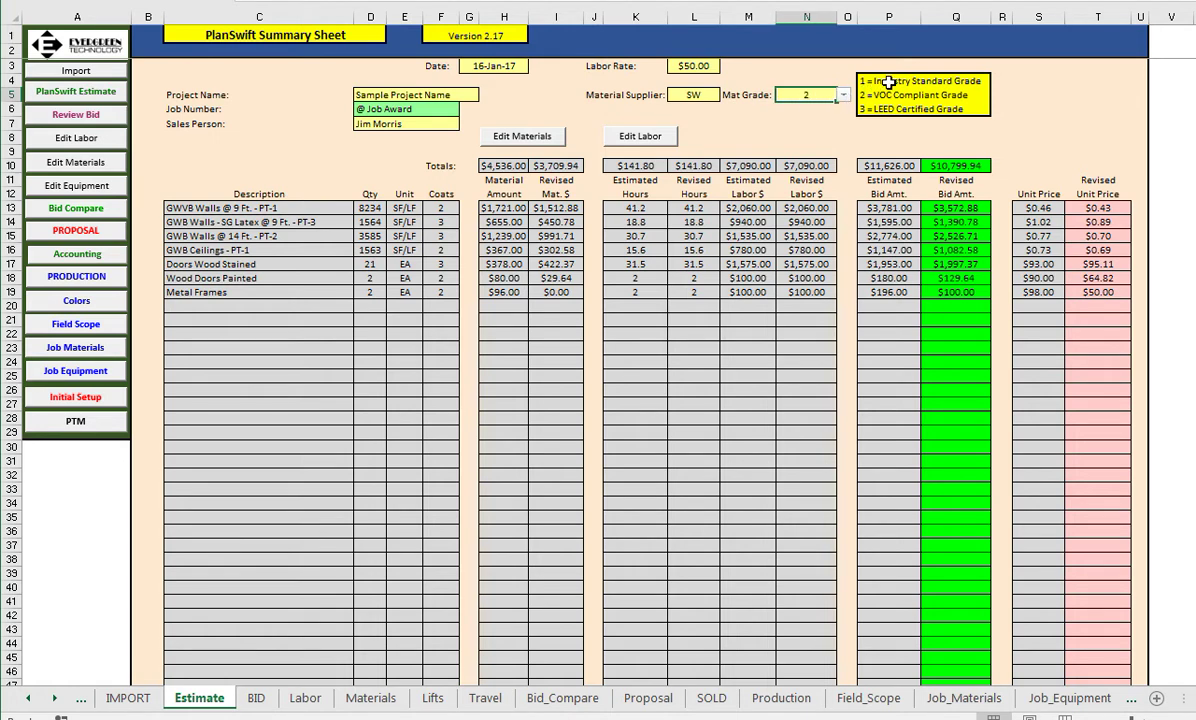
{"action": "type", "text": "2"}
{"action": "key", "text": "Return"}
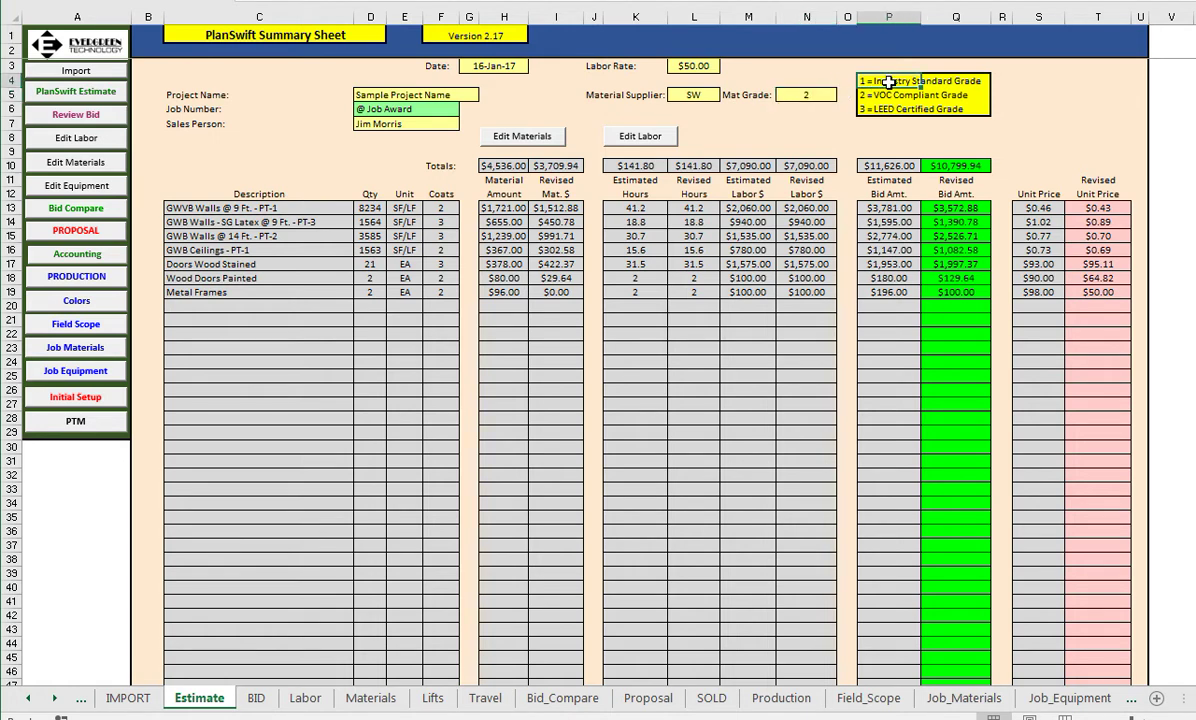
{"action": "left_click", "coordinate": [826, 97]}
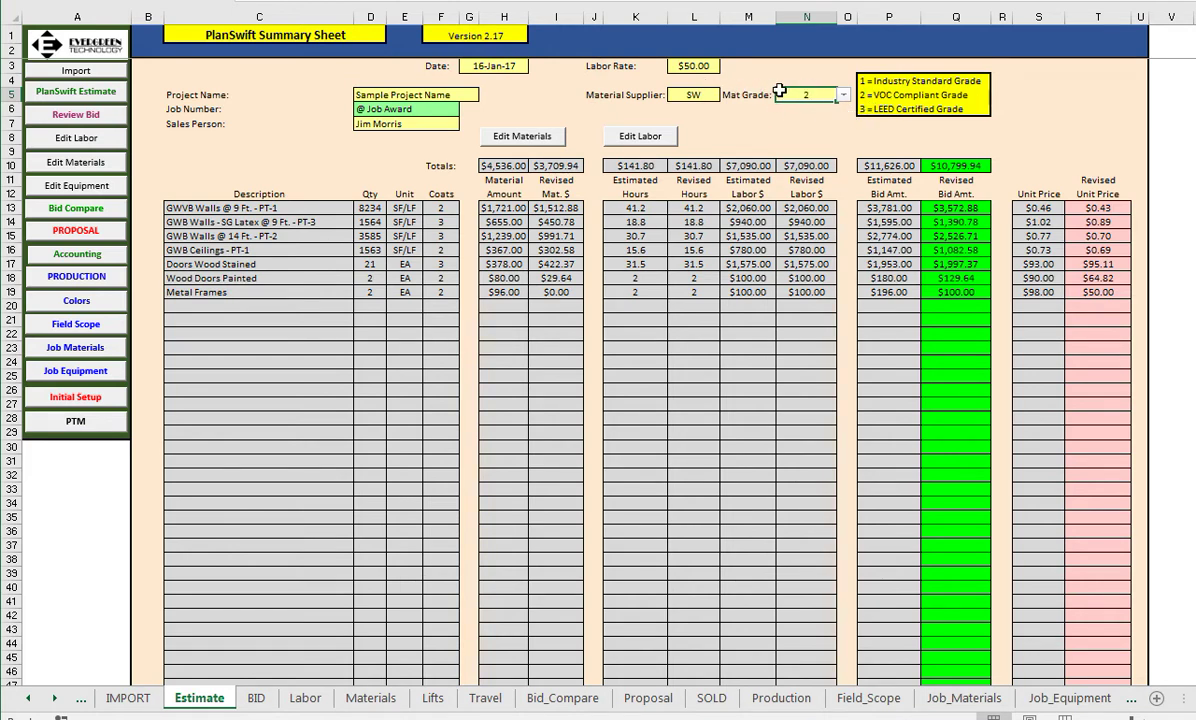
{"action": "key", "text": "Delete"}
Open the Labor Edit Sheet and examine the estimated hours, the editable hours and the production rates of each item
{"action": "left_click", "coordinate": [66, 141]}
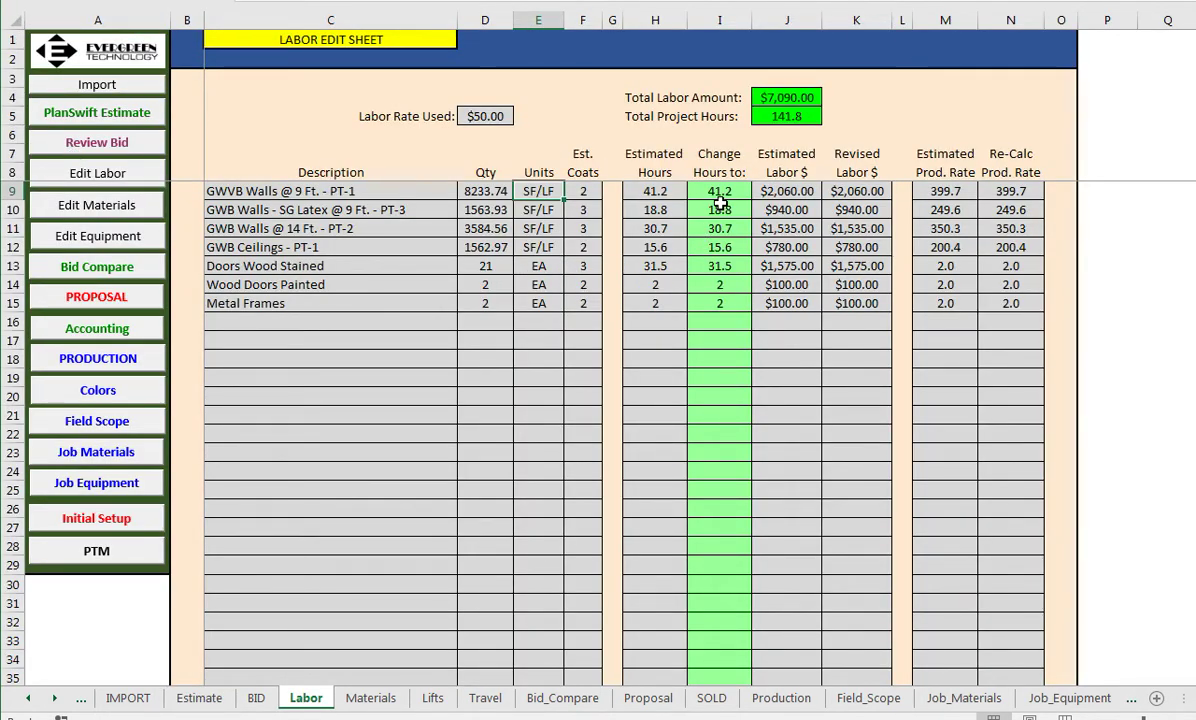
{"action": "left_click_drag", "start_coordinate": [718, 191], "coordinate": [710, 322]}
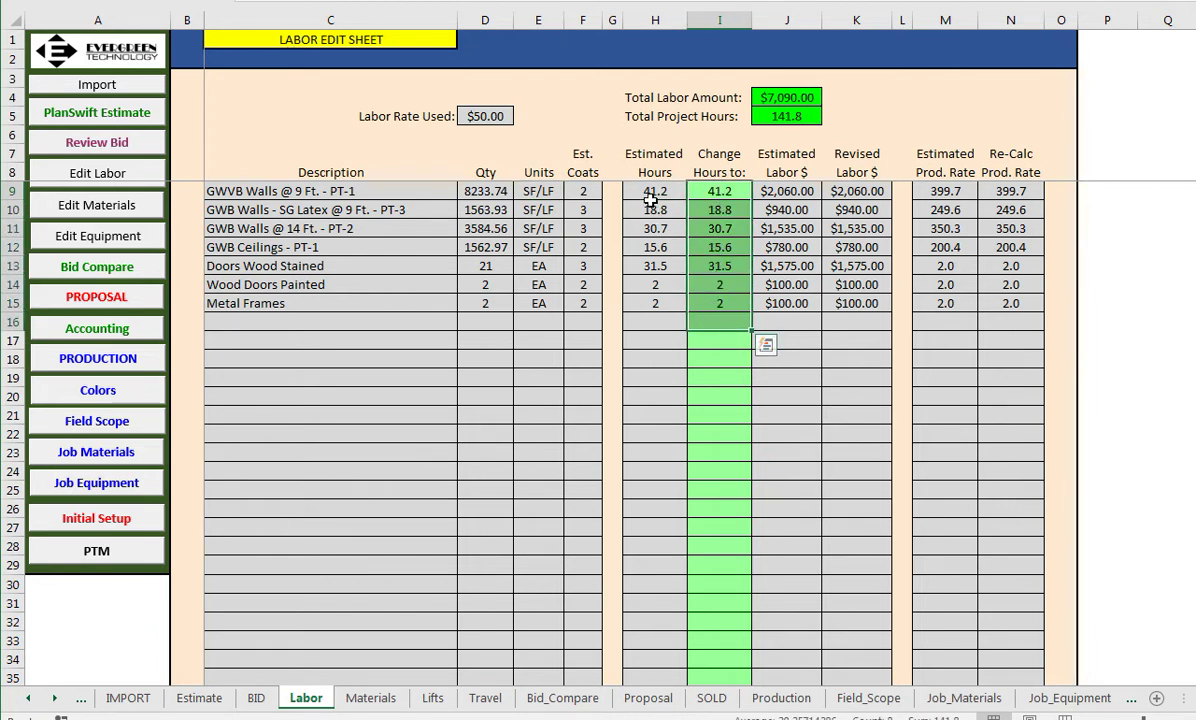
{"action": "left_click", "coordinate": [645, 194]}
{"action": "left_click_drag", "start_coordinate": [653, 208], "coordinate": [645, 316]}
{"action": "left_click_drag", "start_coordinate": [708, 194], "coordinate": [710, 305]}
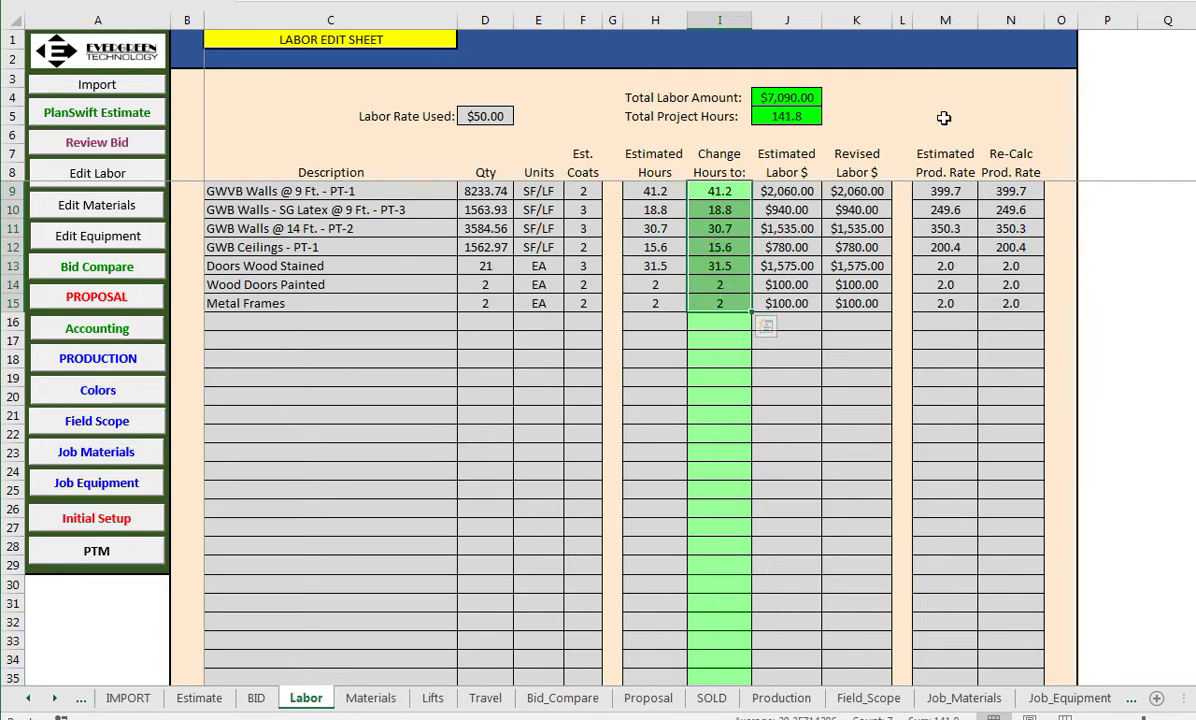
{"action": "left_click_drag", "start_coordinate": [948, 120], "coordinate": [997, 269]}
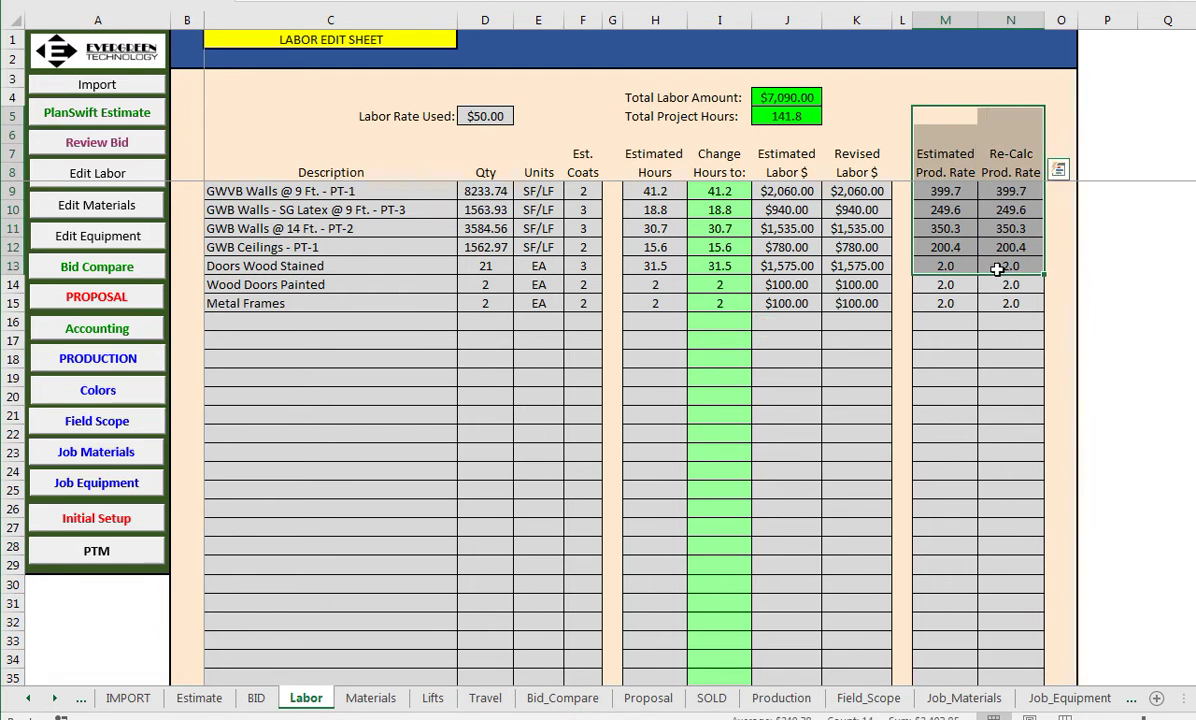
{"action": "left_click", "coordinate": [942, 191]}
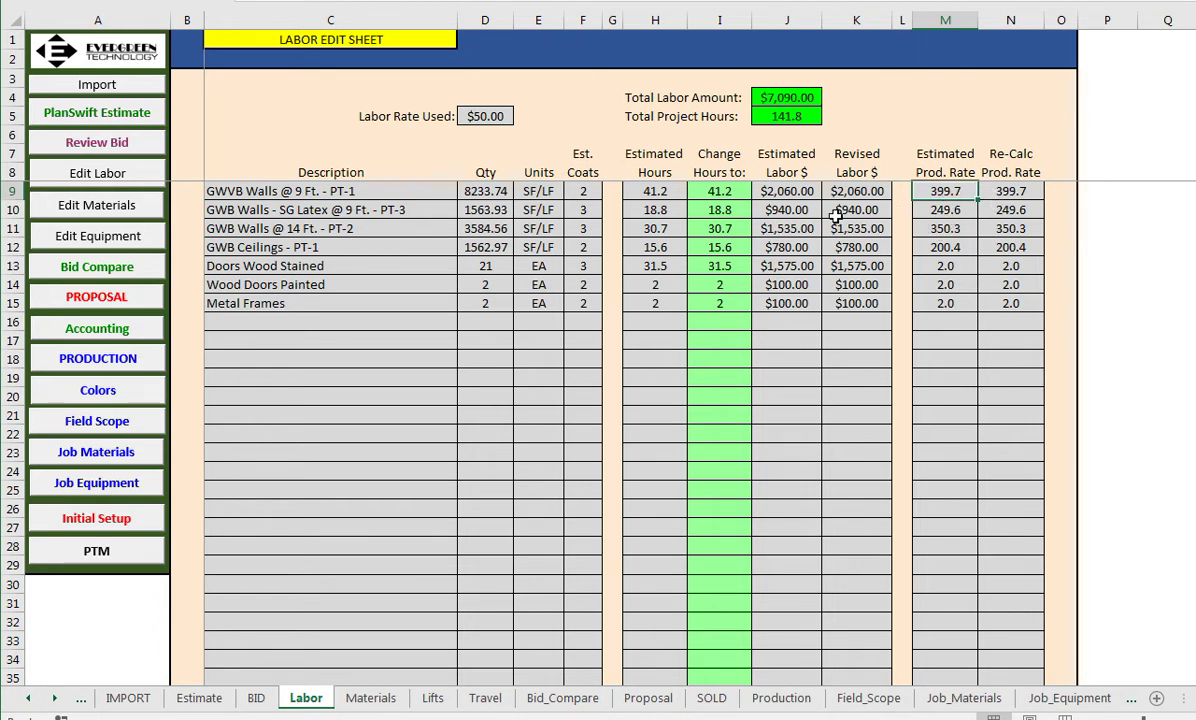
Set the revised hours of GWVB Walls @ 9 Ft. - PT-1 to 48 and review the recalculated production rates
{"action": "left_click", "coordinate": [712, 190]}
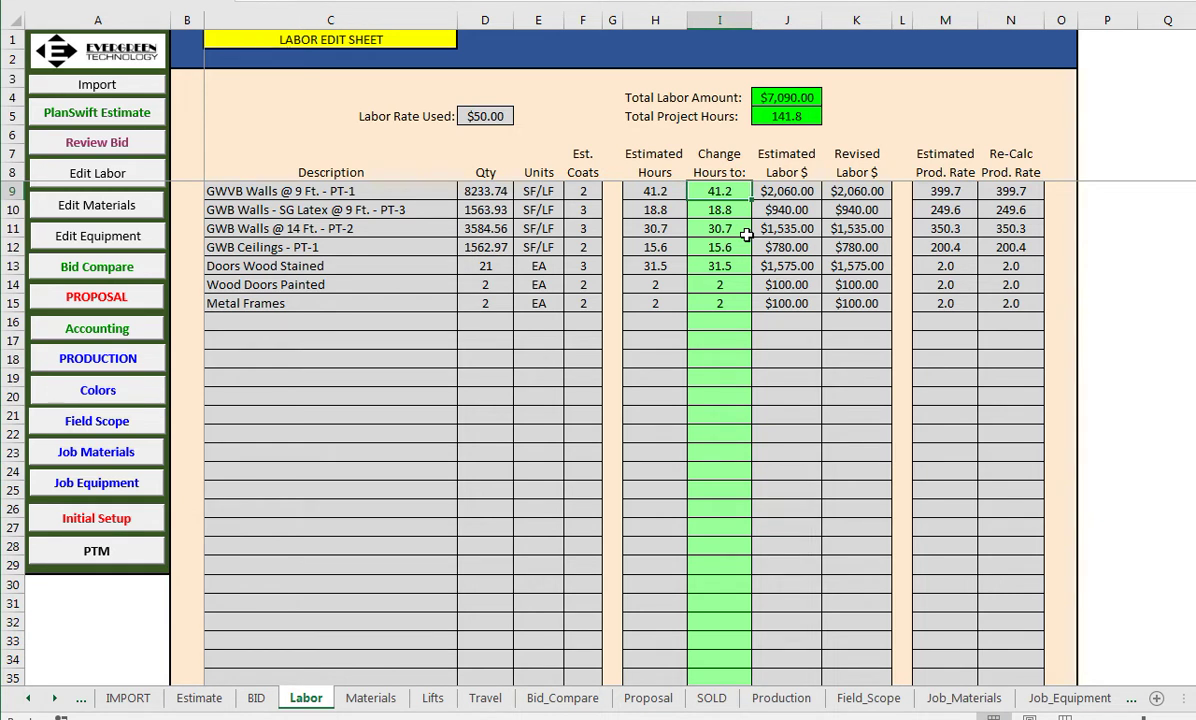
{"action": "type", "text": "48"}
{"action": "key", "text": "Return"}
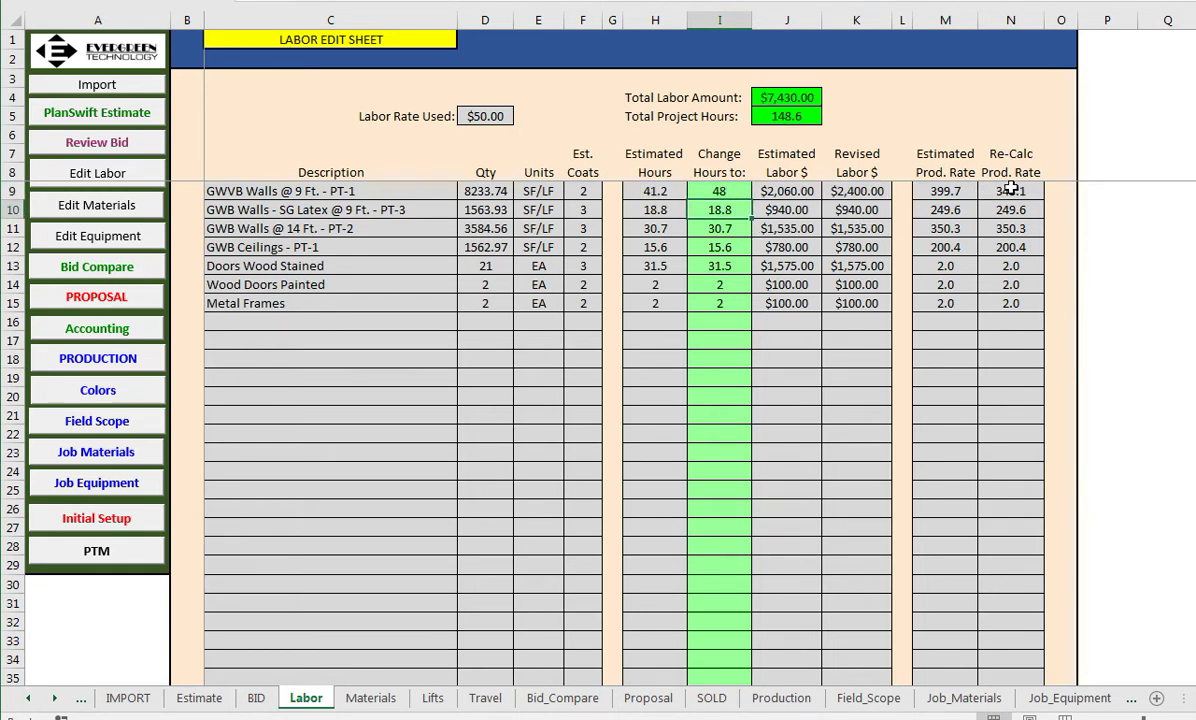
{"action": "left_click_drag", "start_coordinate": [1015, 170], "coordinate": [1016, 191]}
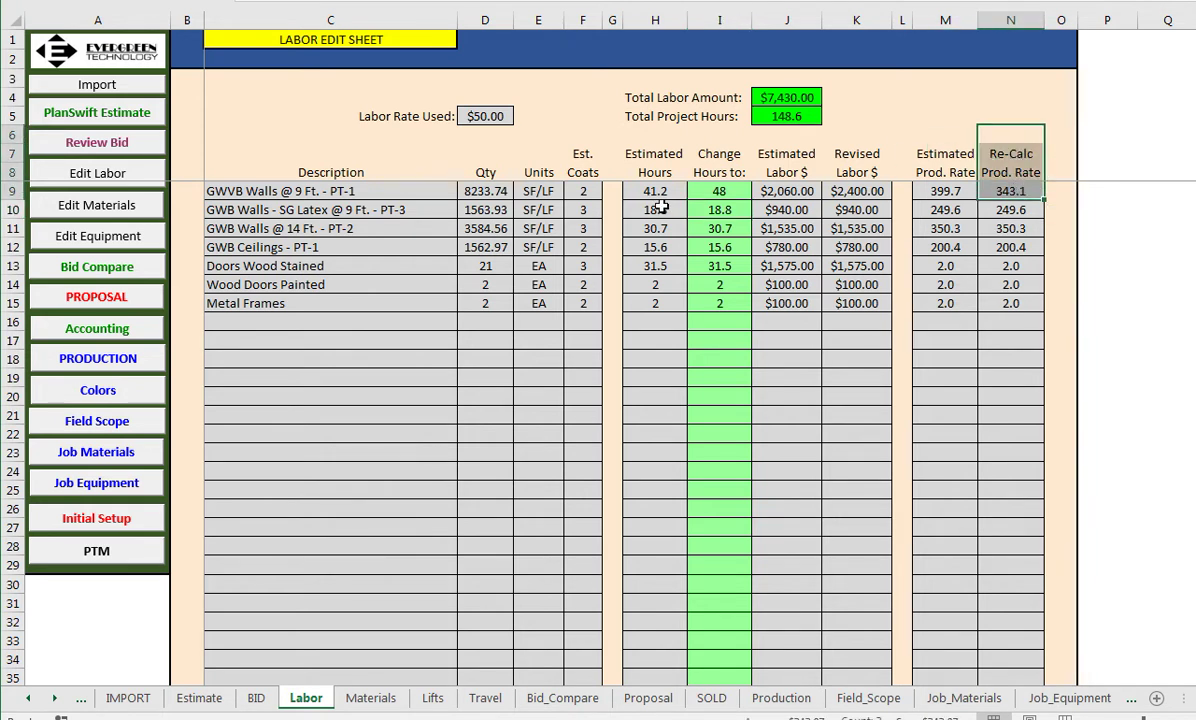
{"action": "left_click_drag", "start_coordinate": [735, 190], "coordinate": [723, 296]}
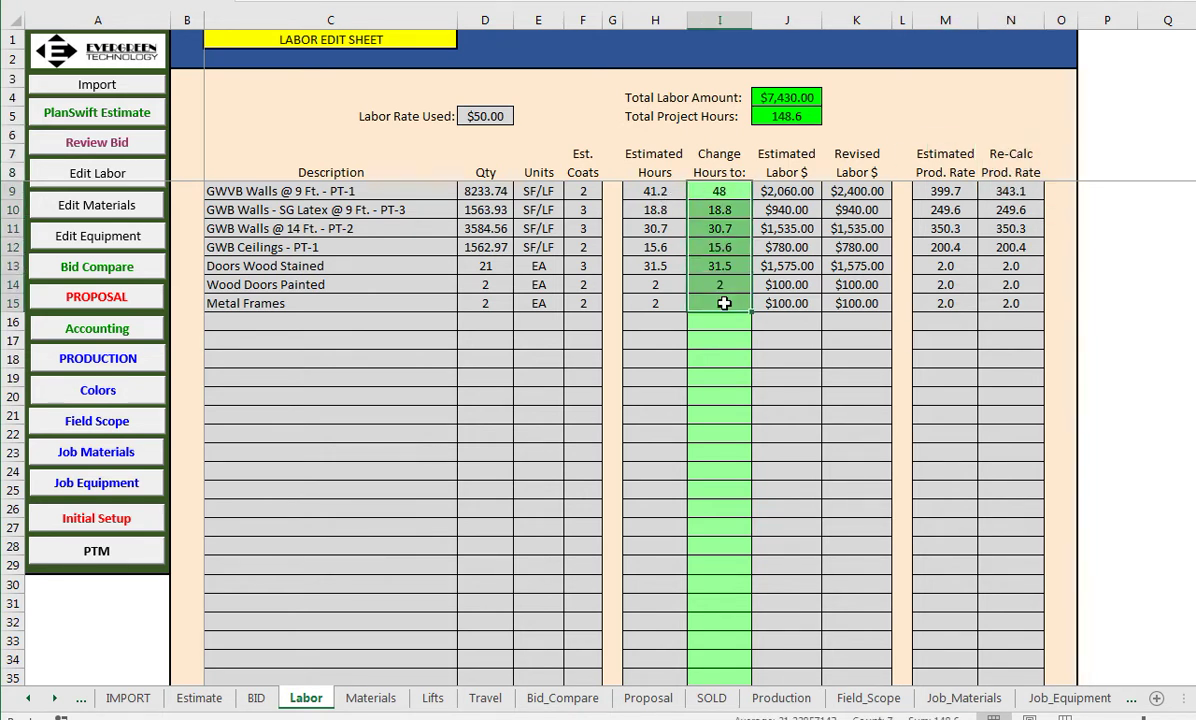
{"action": "left_click", "coordinate": [1030, 136]}
{"action": "left_click_drag", "start_coordinate": [1024, 154], "coordinate": [986, 264]}
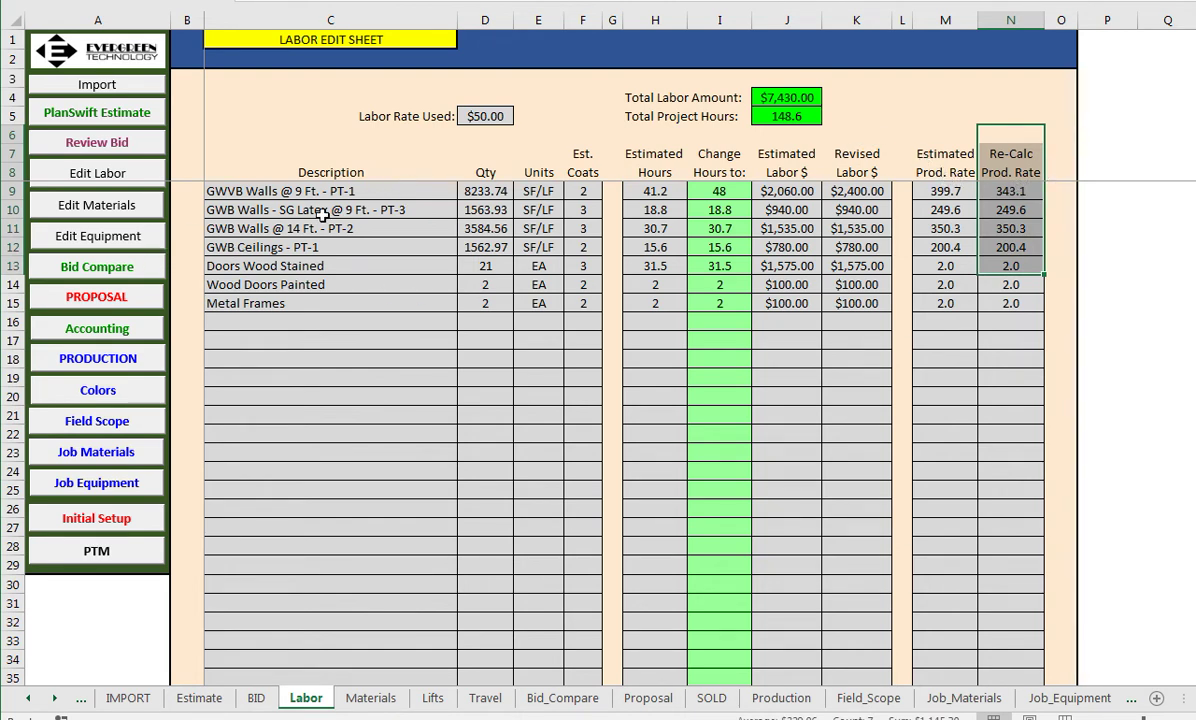
Open the Material Edit Sheet and examine the primer spread rates, the primer prices and the spread rate adjustment
{"action": "left_click", "coordinate": [137, 204]}
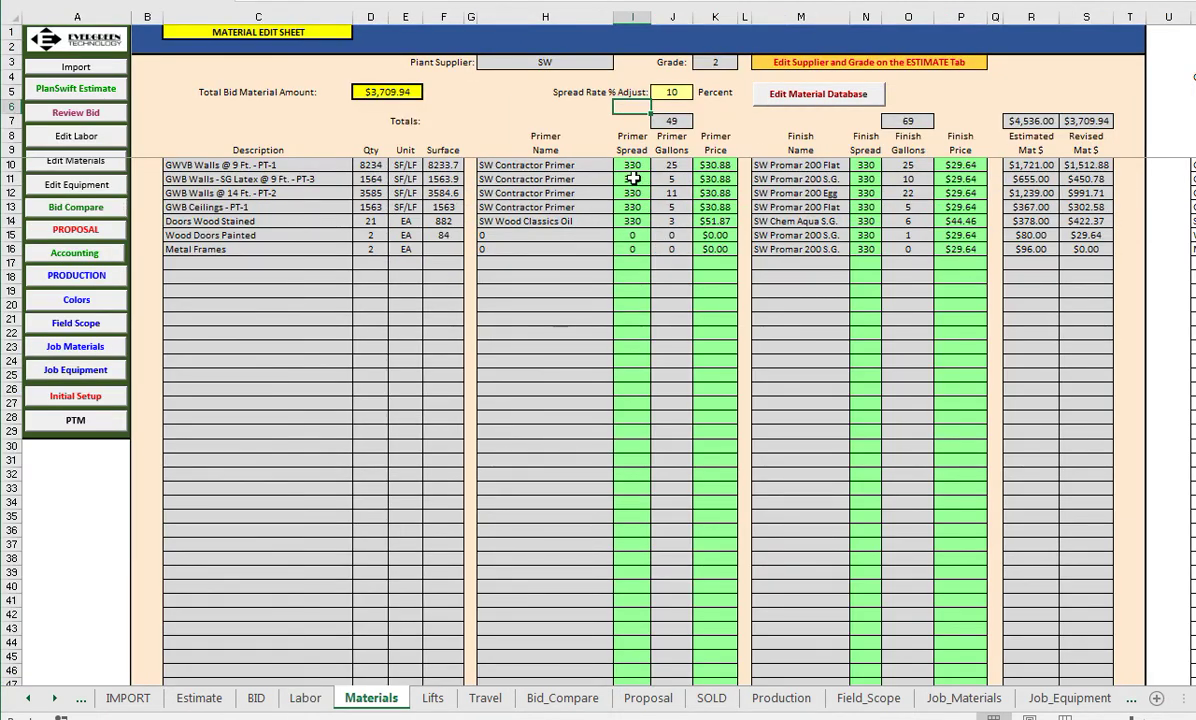
{"action": "left_click_drag", "start_coordinate": [632, 164], "coordinate": [627, 246]}
{"action": "left_click_drag", "start_coordinate": [721, 165], "coordinate": [711, 251]}
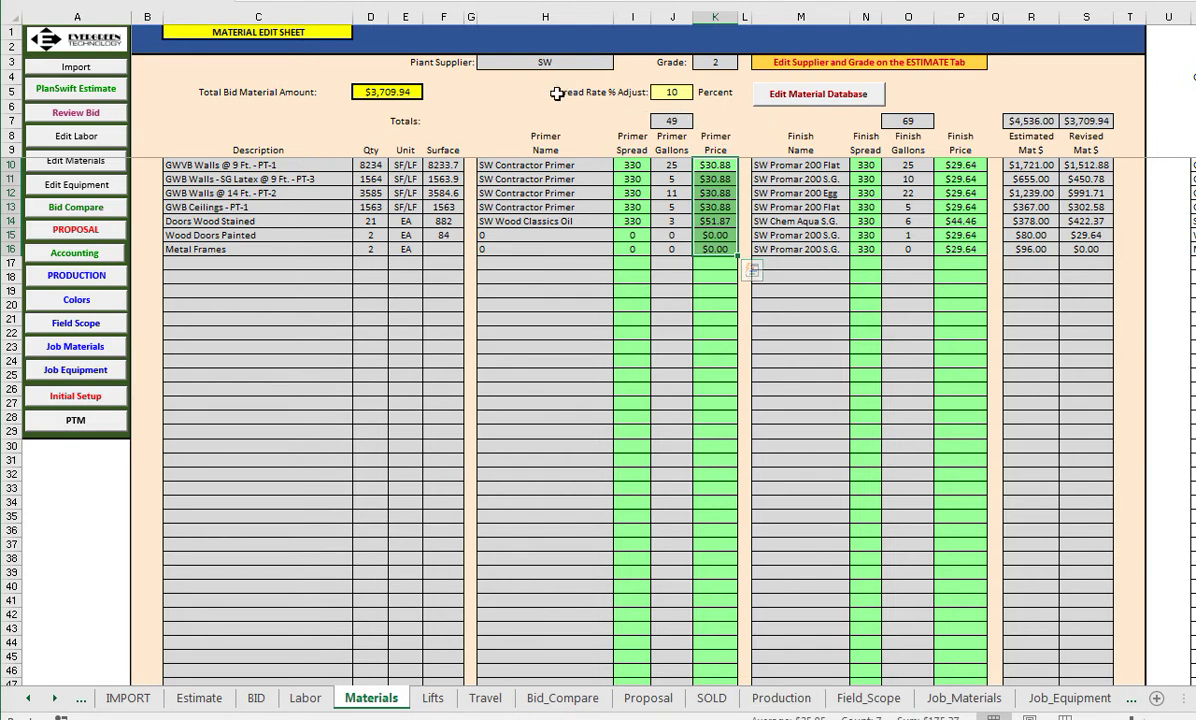
{"action": "left_click_drag", "start_coordinate": [507, 87], "coordinate": [650, 88]}
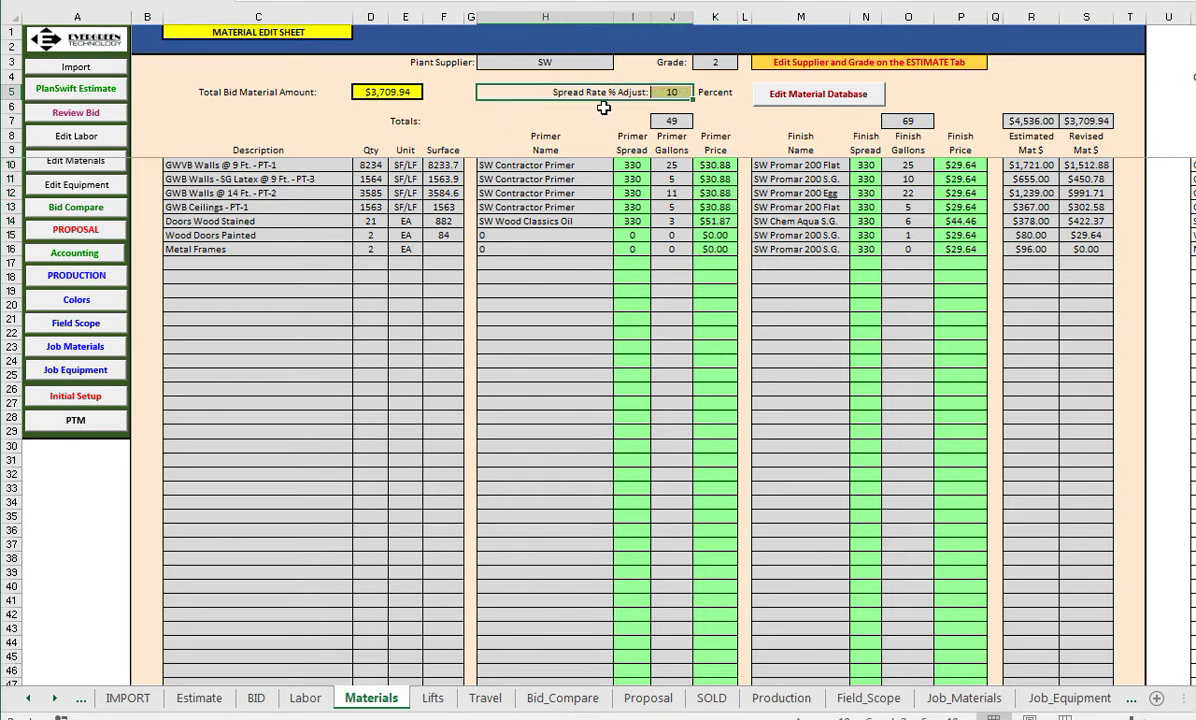
Set the spread rate adjustment to 0 percent and check the primer spread of the first wall item
{"action": "left_click", "coordinate": [681, 93]}
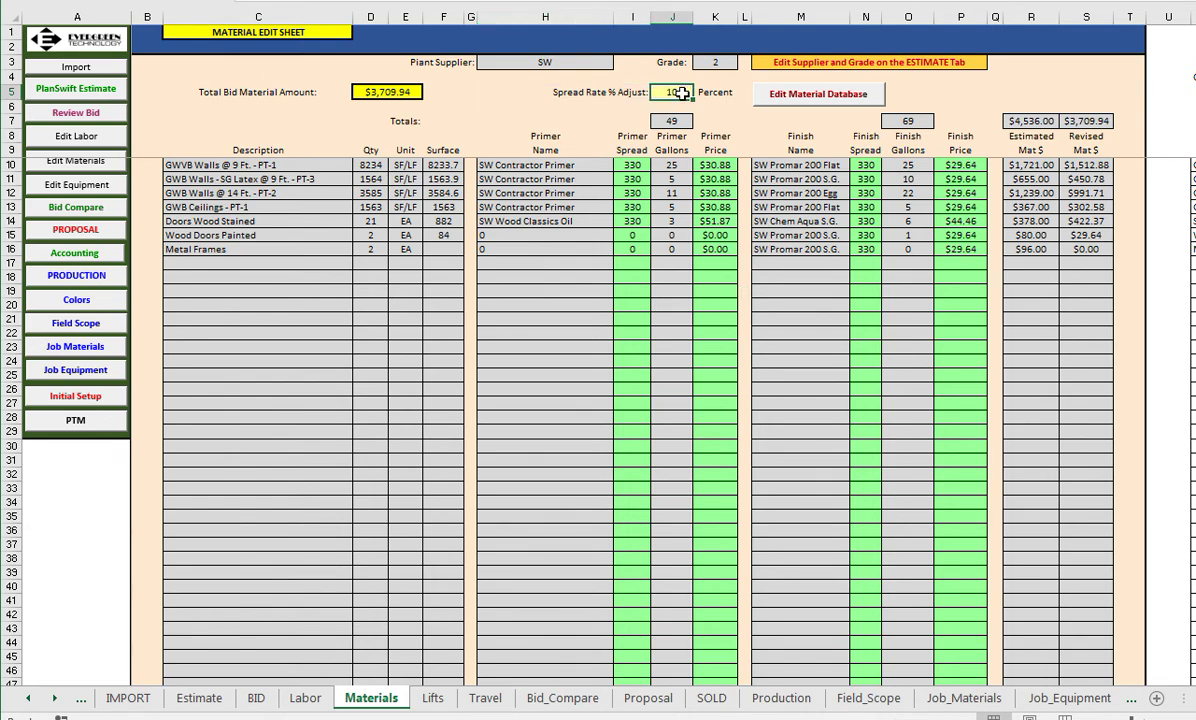
{"action": "type", "text": "0"}
{"action": "key", "text": "Return"}
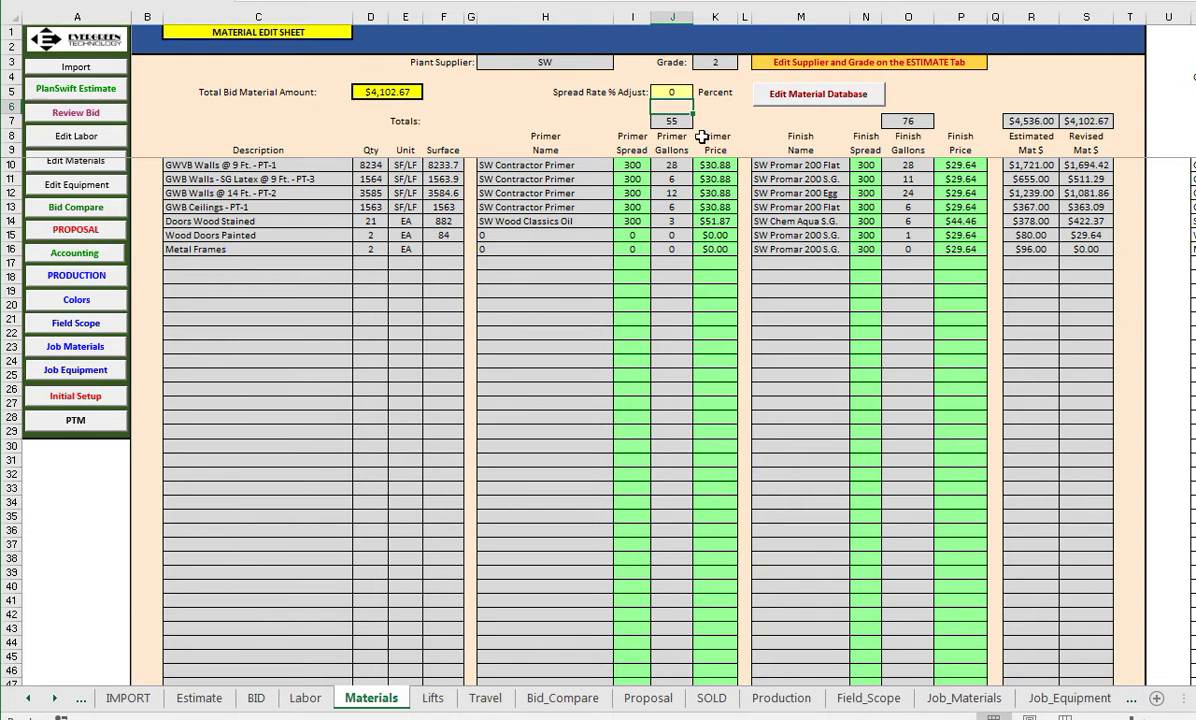
{"action": "left_click", "coordinate": [641, 164]}
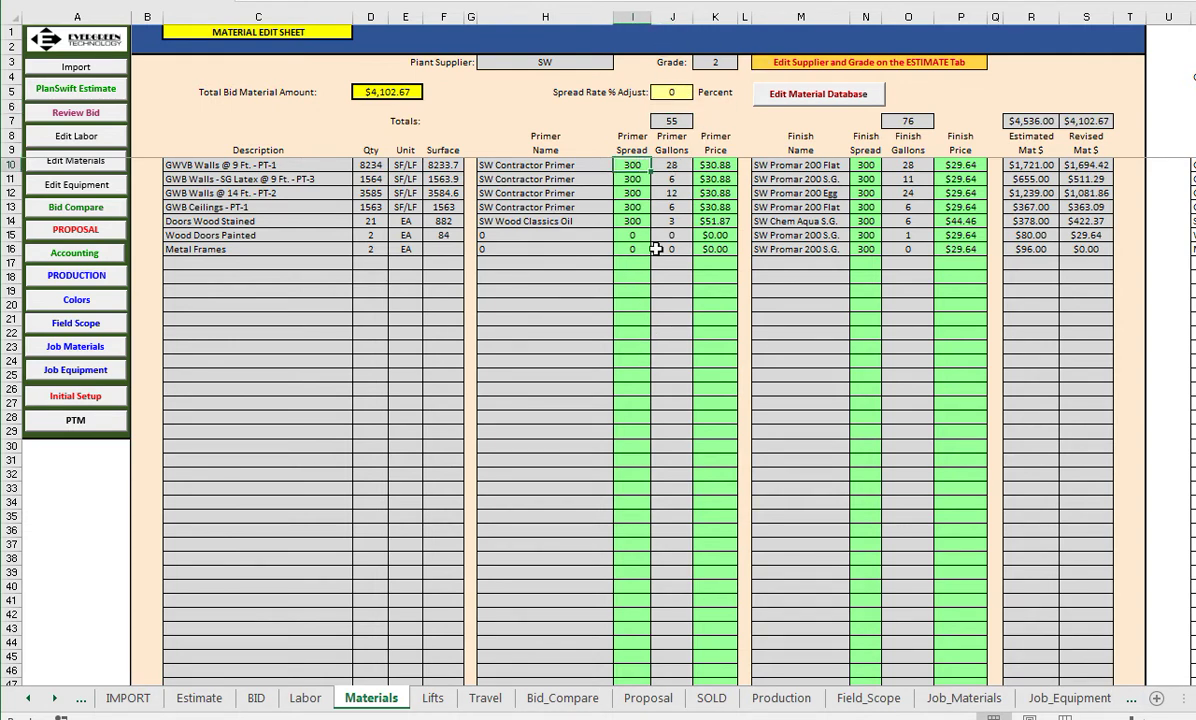
Return the spread rate adjustment to 10 percent and check the primer spread again
{"action": "left_click", "coordinate": [670, 92]}
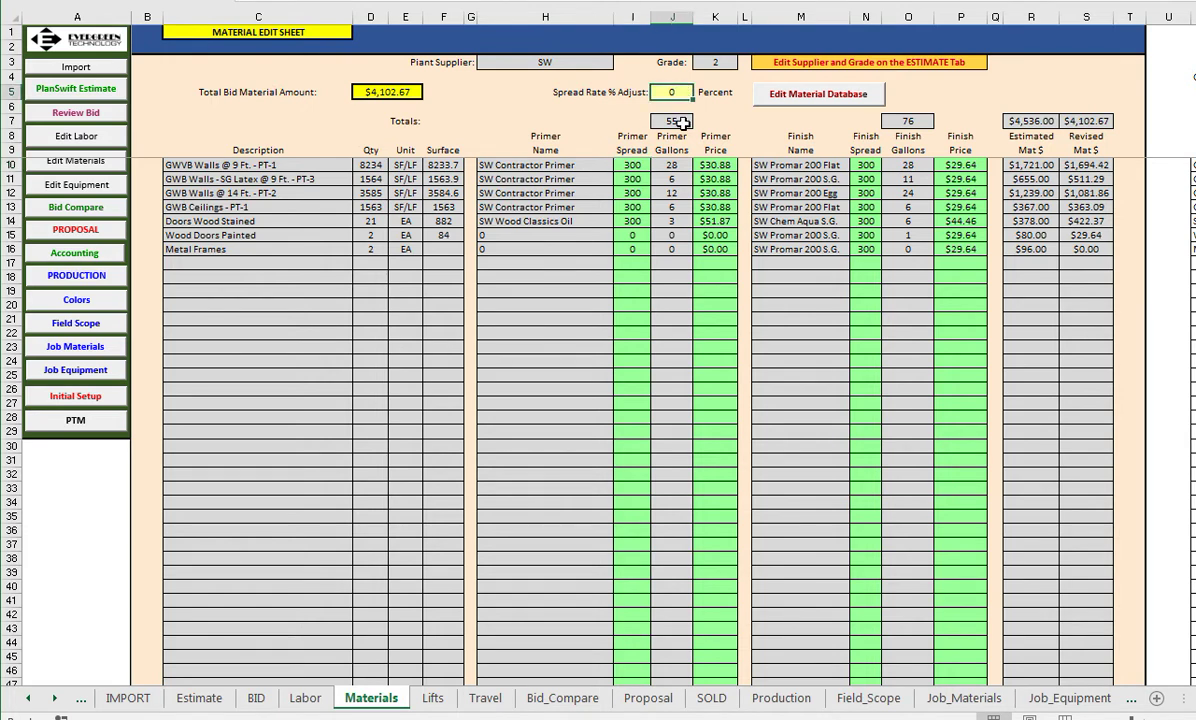
{"action": "type", "text": "10"}
{"action": "key", "text": "Return"}
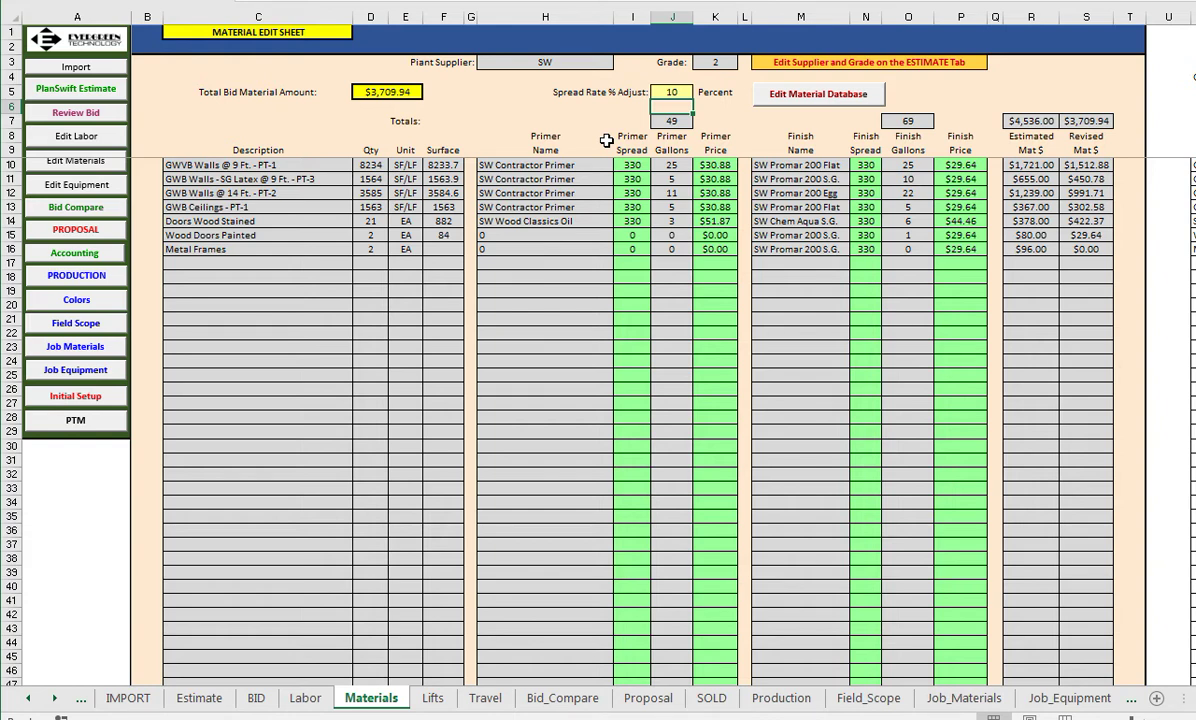
{"action": "left_click", "coordinate": [631, 167]}
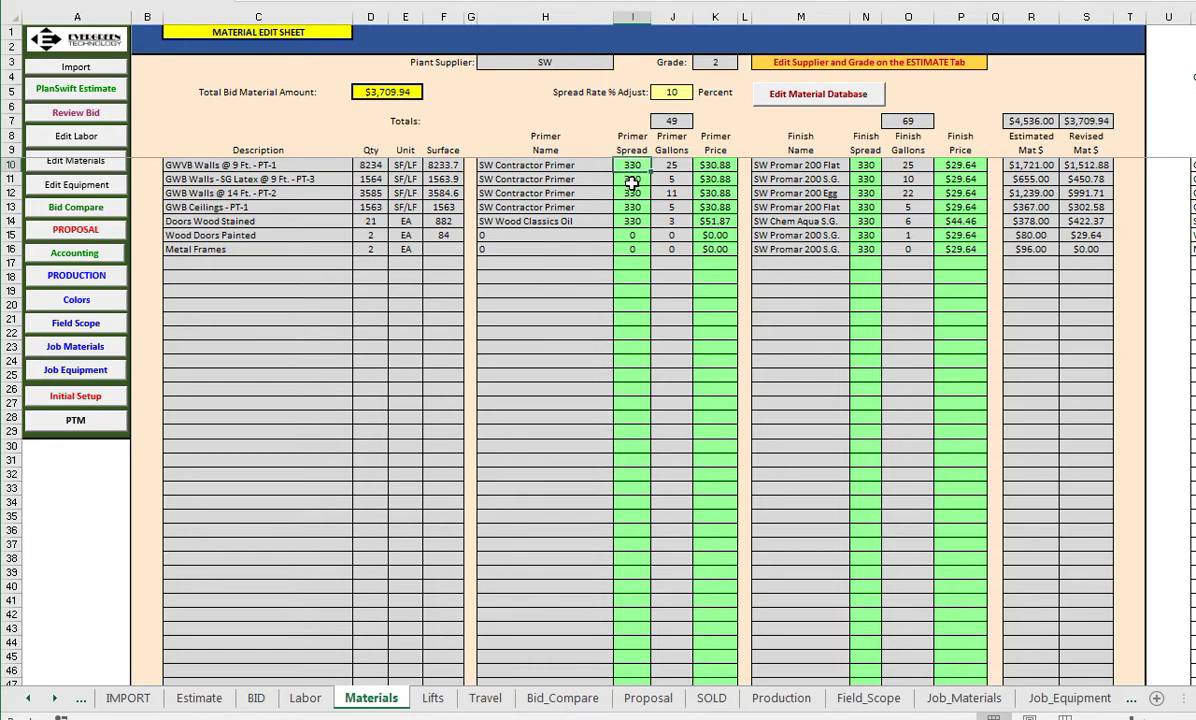
Set the spread rate adjustment to 25 percent and check the primer spread rates of the painted items
{"action": "left_click", "coordinate": [674, 91]}
{"action": "type", "text": "10"}
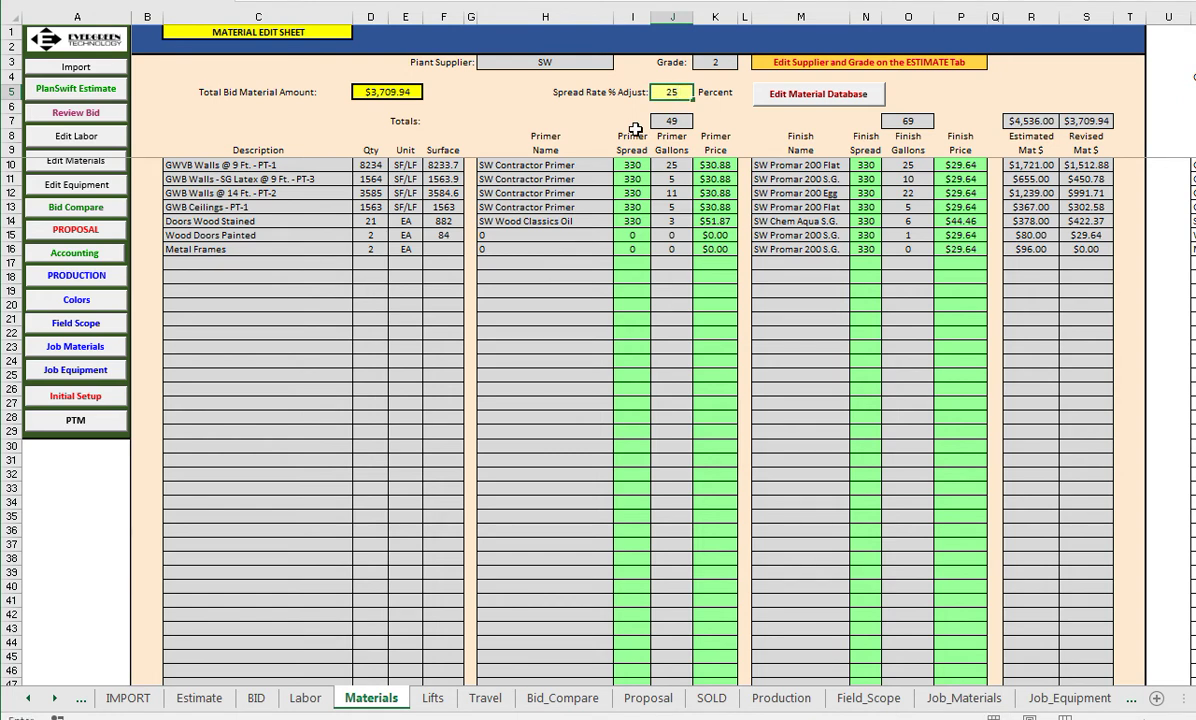
{"action": "key", "text": "Return"}
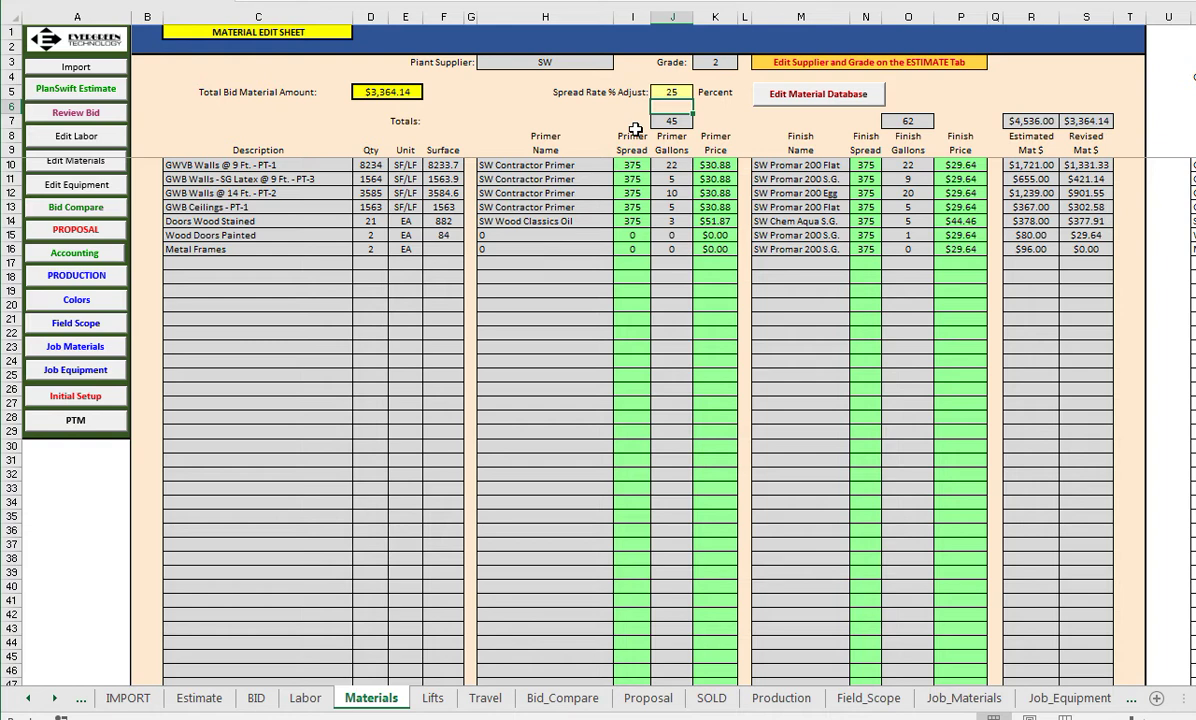
{"action": "left_click_drag", "start_coordinate": [629, 165], "coordinate": [632, 221]}
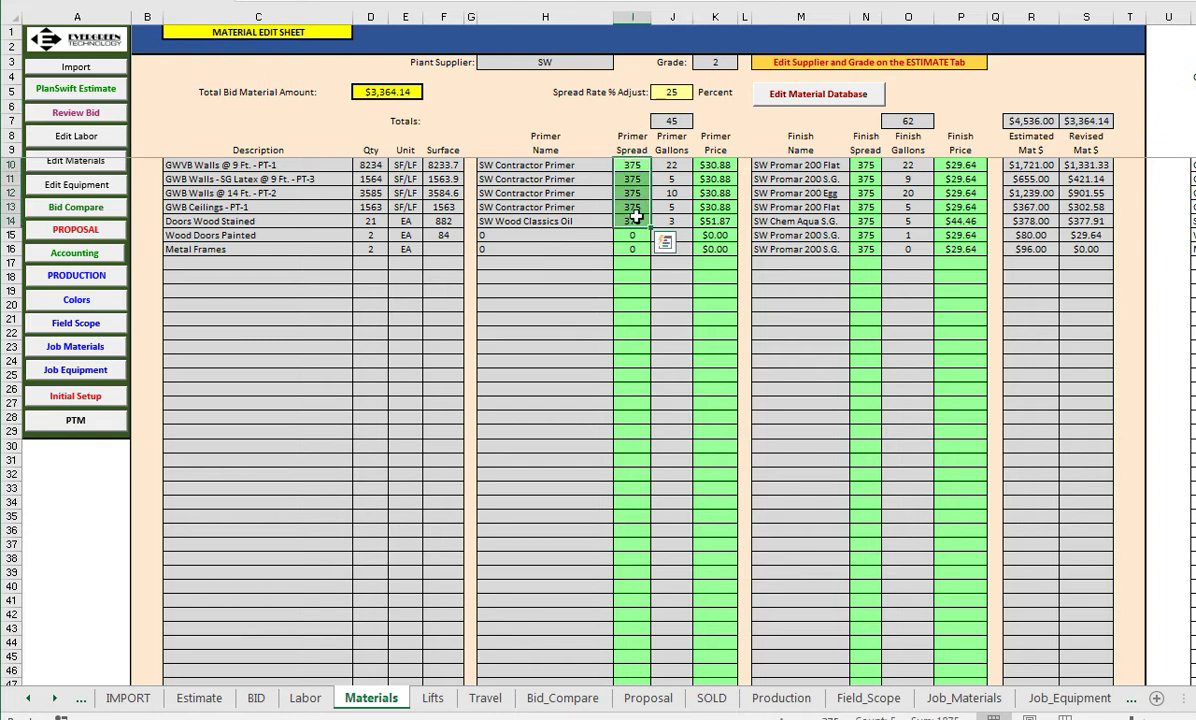
Restore the spread rate adjustment to 10 percent
{"action": "left_click", "coordinate": [676, 90]}
{"action": "type", "text": "10"}
{"action": "key", "text": "Return"}
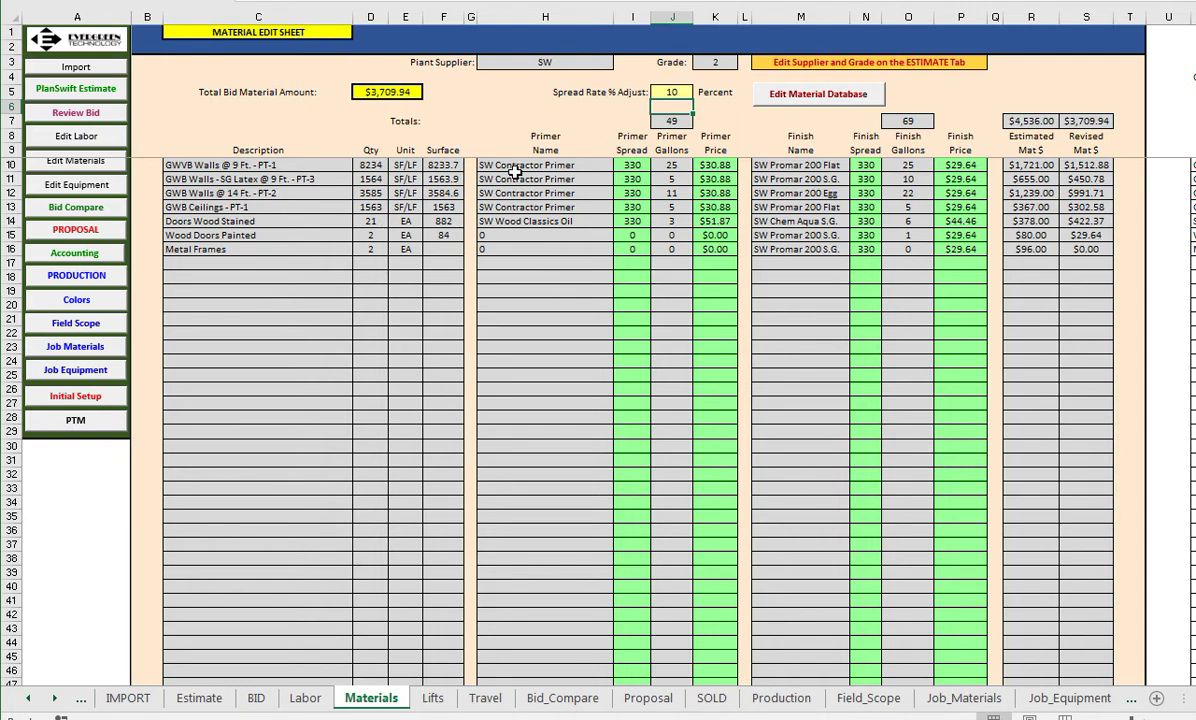
Open the man lift needs sheet and look over the days, weeks and months entries for the 19 Ft. Scissor lift
{"action": "left_click", "coordinate": [87, 187]}
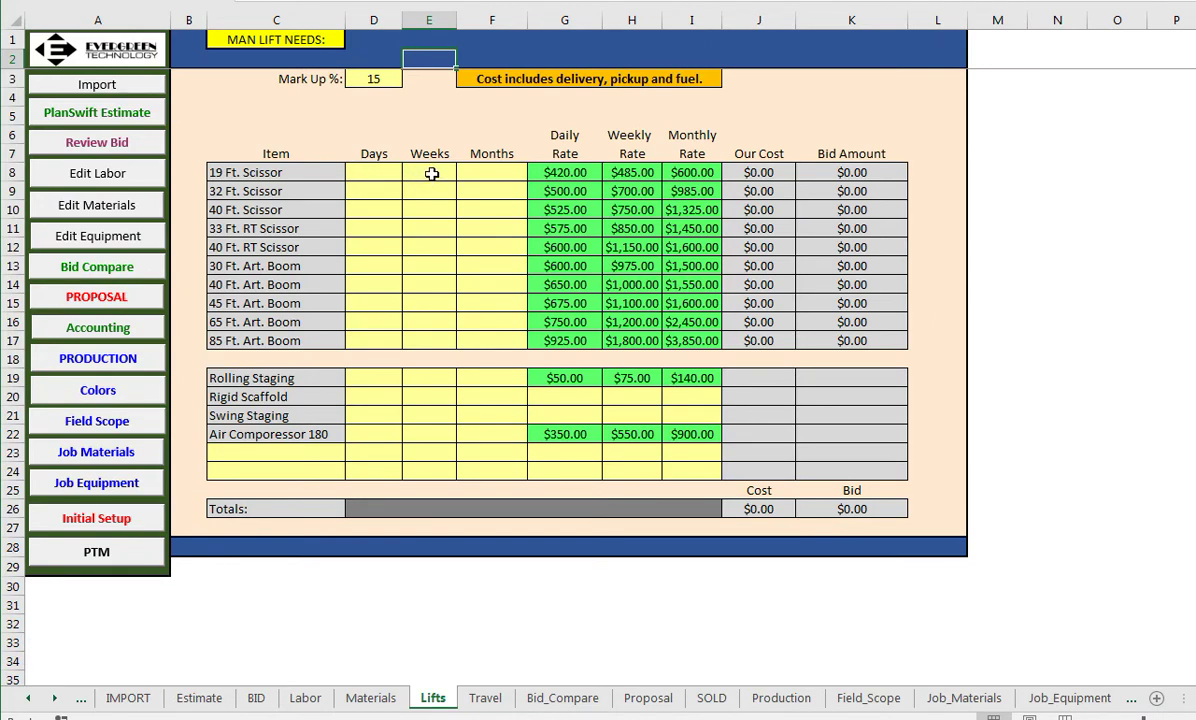
{"action": "left_click", "coordinate": [360, 172]}
{"action": "left_click", "coordinate": [430, 172]}
{"action": "left_click", "coordinate": [498, 172]}
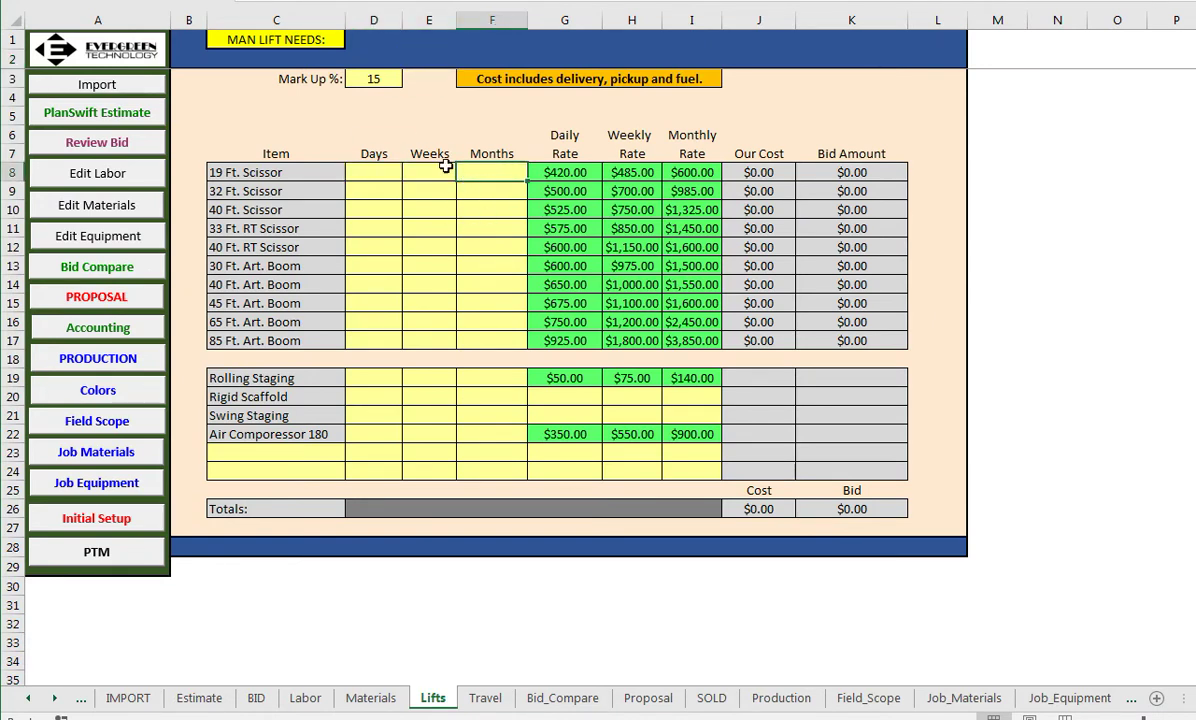
Open the bid review sheet and look over the painting markup, wage, overhead, profit and labor rate data
{"action": "left_click", "coordinate": [85, 147]}
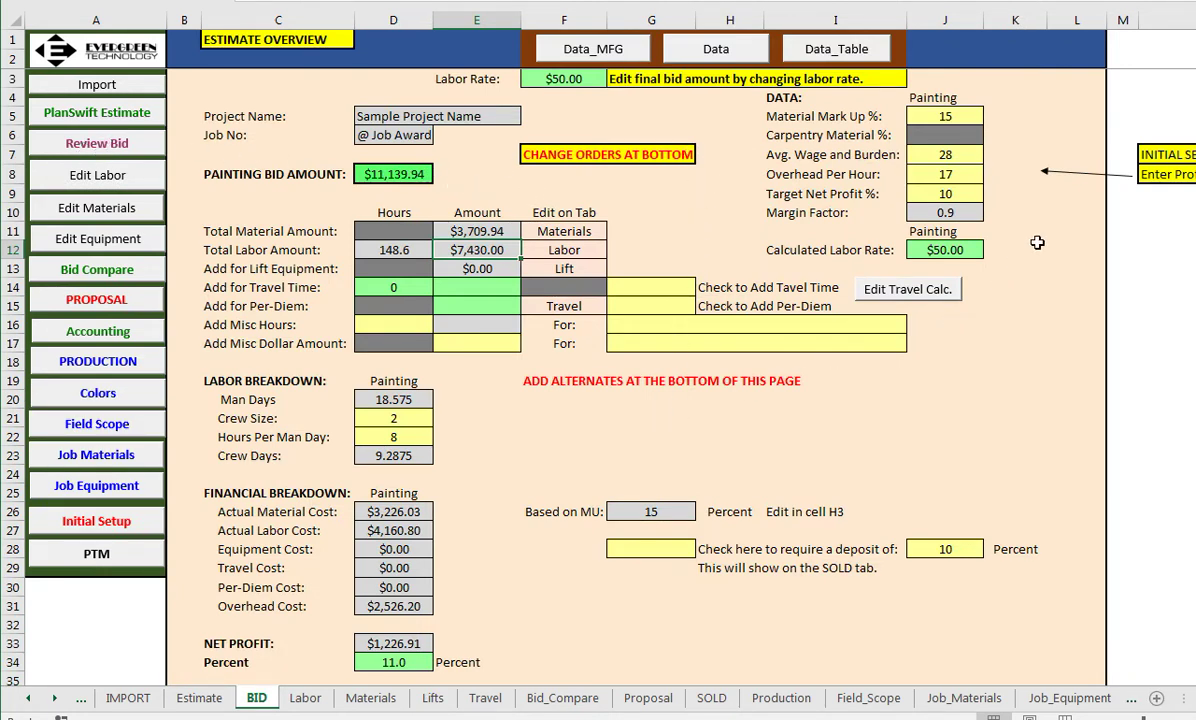
{"action": "left_click_drag", "start_coordinate": [940, 97], "coordinate": [945, 252]}
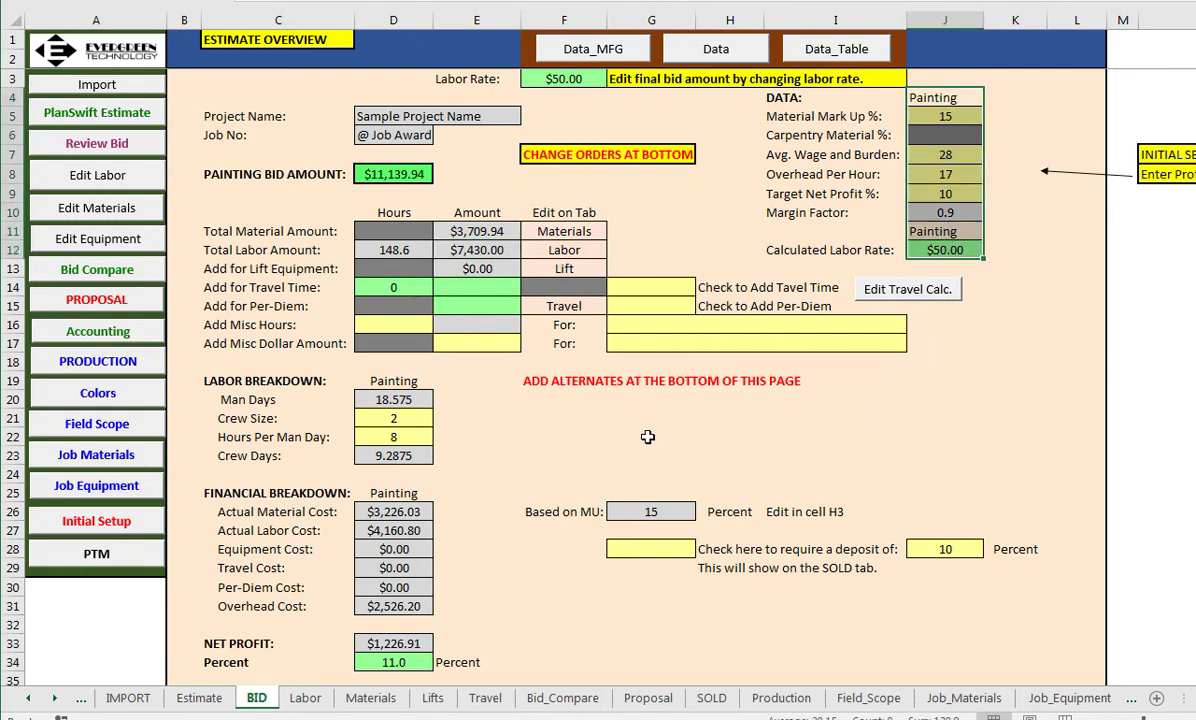
{"action": "left_click", "coordinate": [605, 404]}
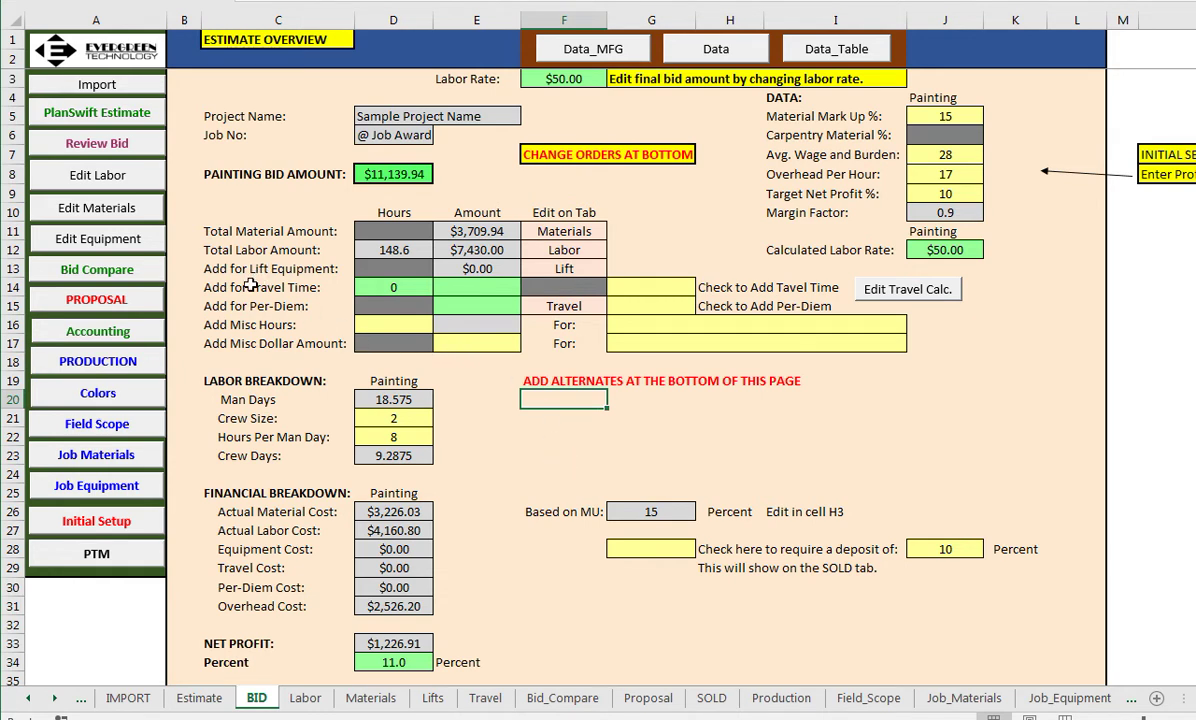
Mark travel time with an x to add it to the bid, and clear the mark again
{"action": "left_click_drag", "start_coordinate": [232, 287], "coordinate": [651, 289]}
{"action": "left_click", "coordinate": [651, 289]}
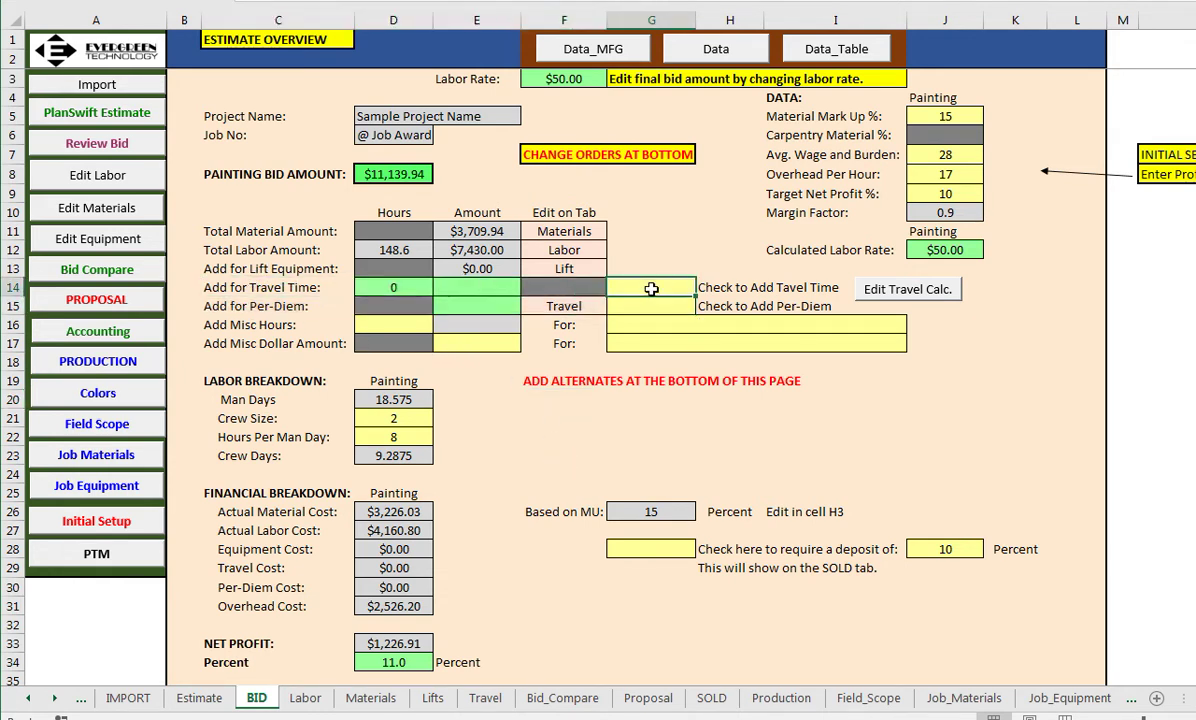
{"action": "type", "text": "x"}
{"action": "left_click", "coordinate": [614, 416]}
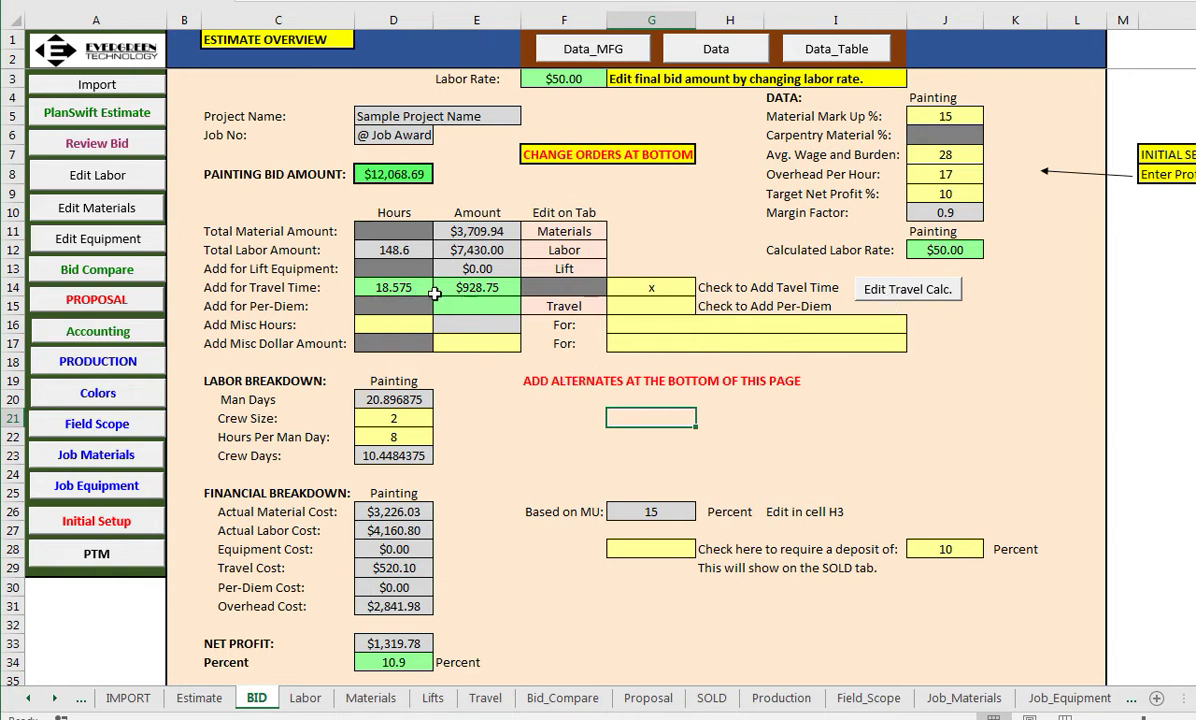
{"action": "left_click", "coordinate": [670, 288]}
{"action": "key", "text": "Delete"}
Look over the per-diem, miscellaneous hours and miscellaneous dollar entries and the painting bid amount
{"action": "left_click", "coordinate": [662, 305]}
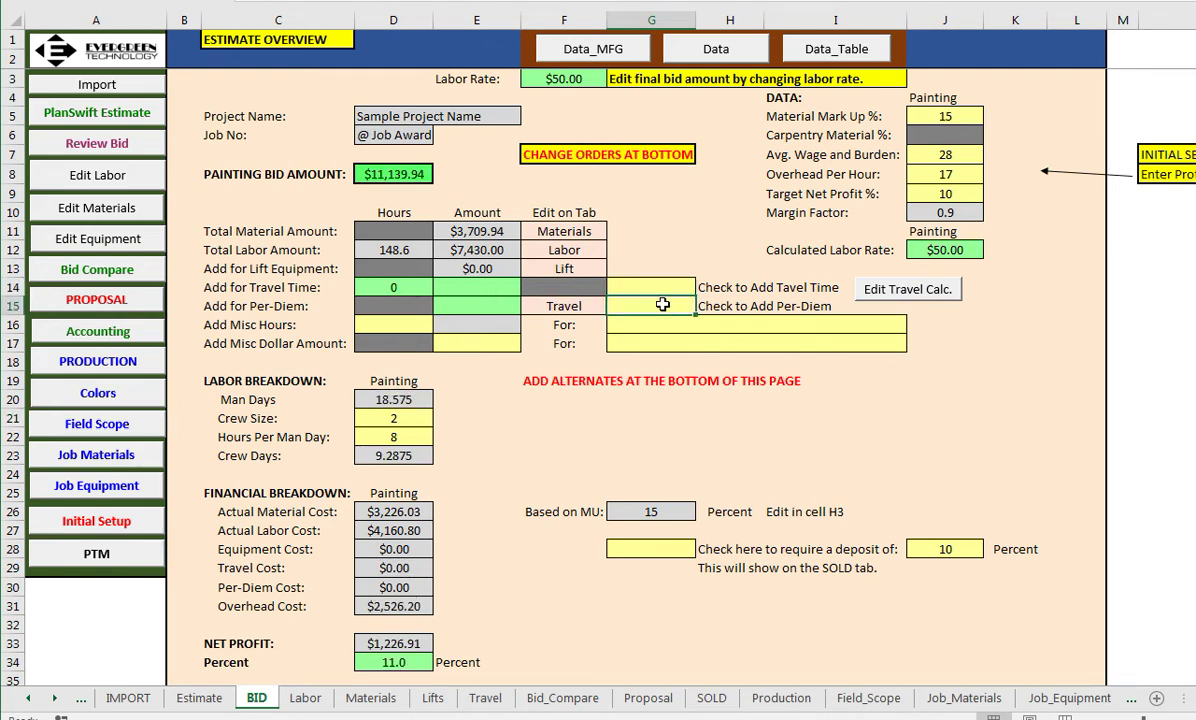
{"action": "left_click", "coordinate": [405, 326]}
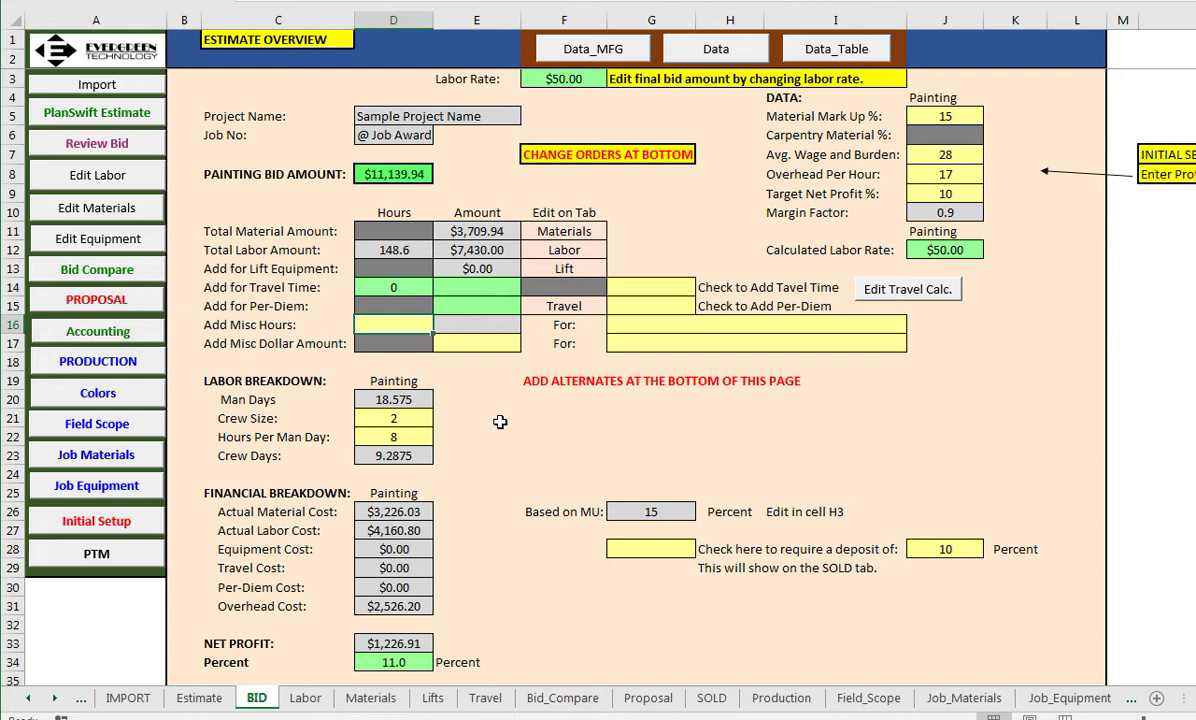
{"action": "left_click", "coordinate": [610, 322]}
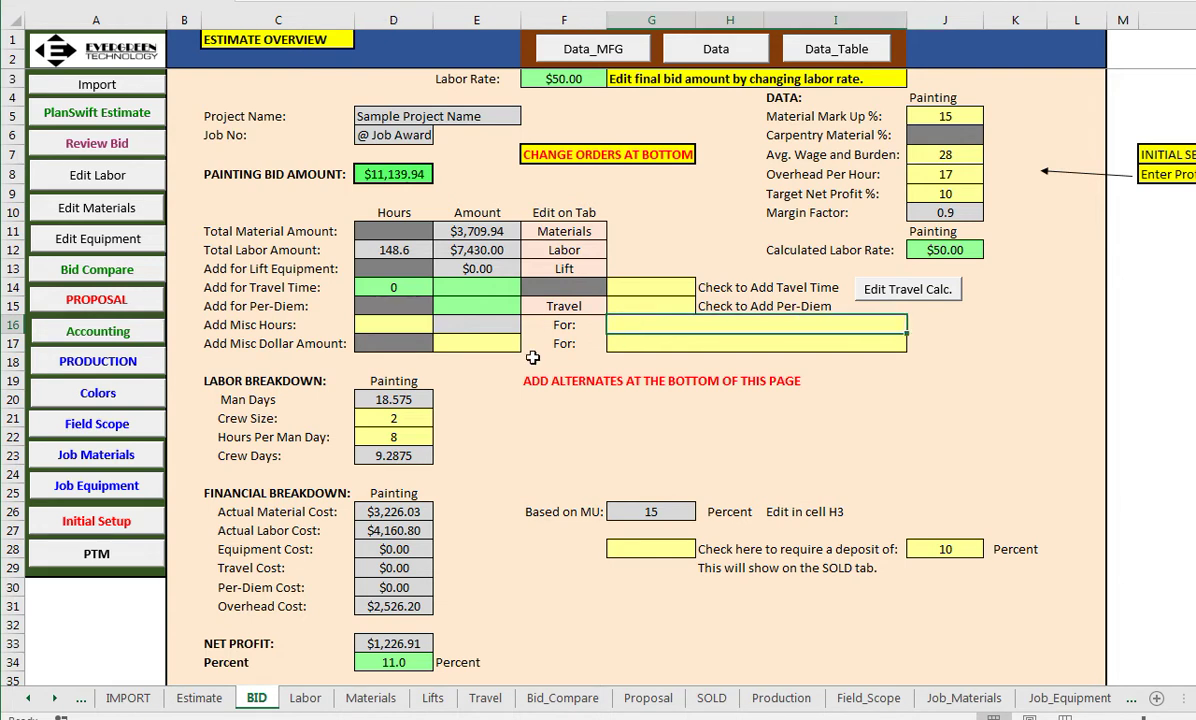
{"action": "left_click", "coordinate": [448, 341]}
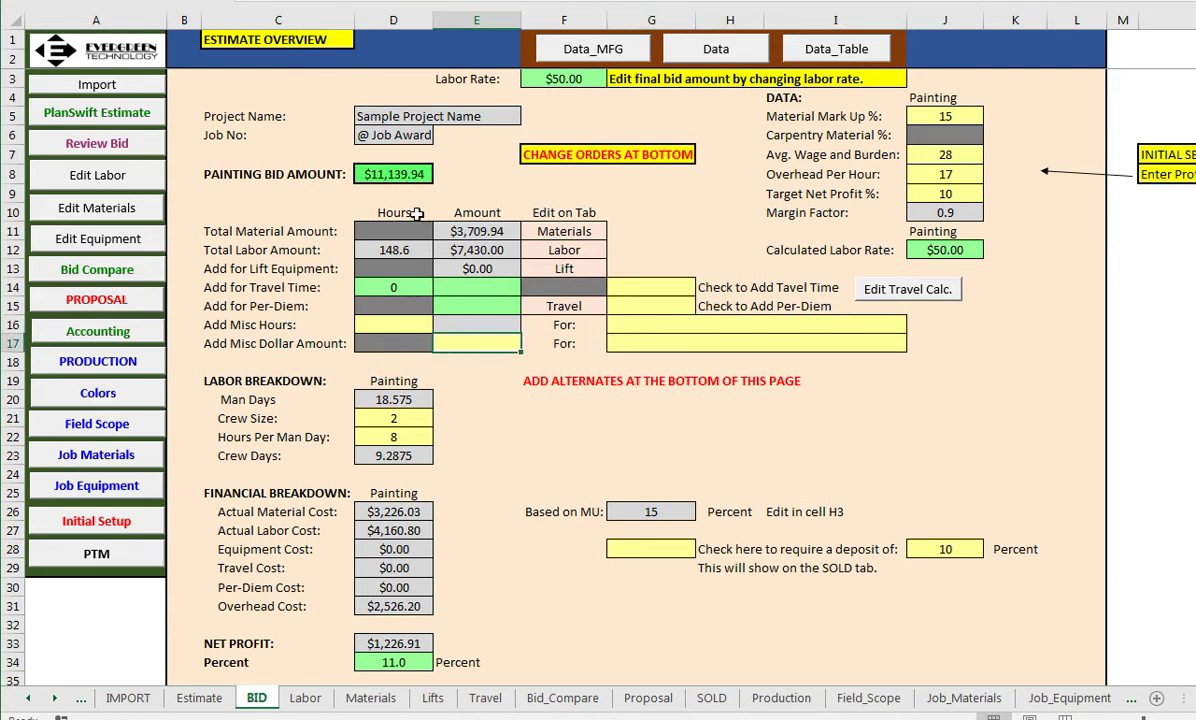
{"action": "left_click", "coordinate": [379, 172]}
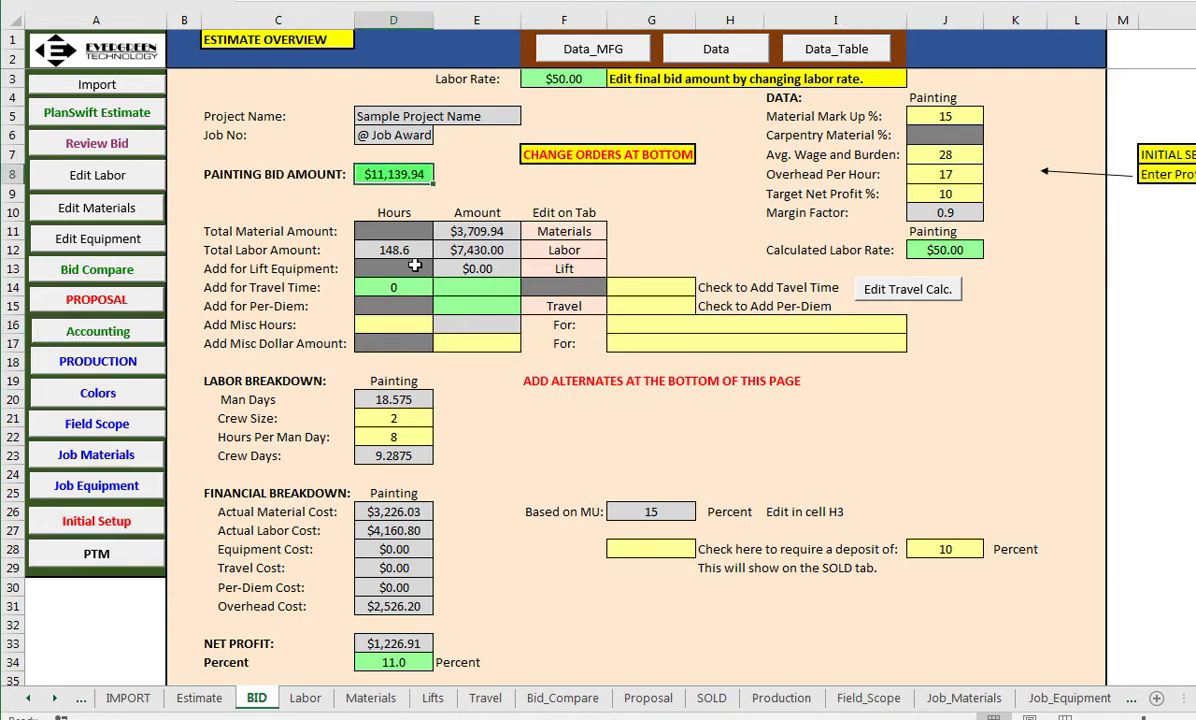
{"action": "left_click", "coordinate": [448, 336]}
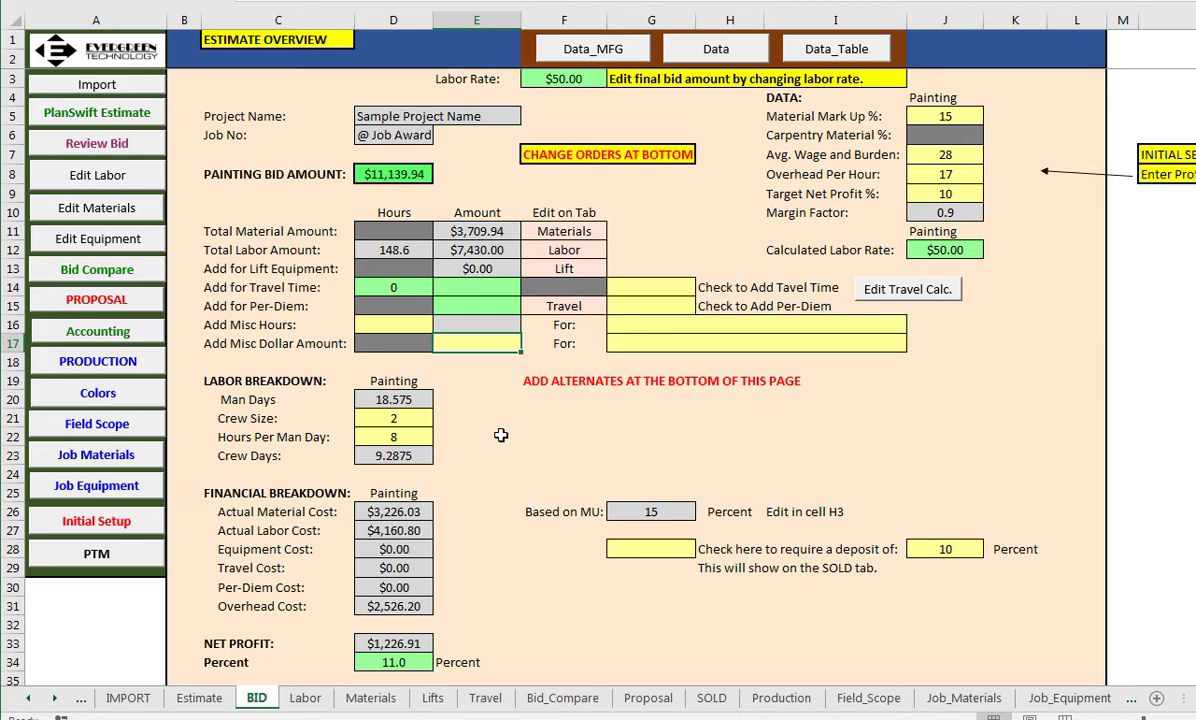
Examine the change order area's description, amount, paint material and estimator fields below the financial breakdown
{"action": "scroll", "coordinate": [501, 435], "scroll_direction": "down", "scroll_amount": 3}
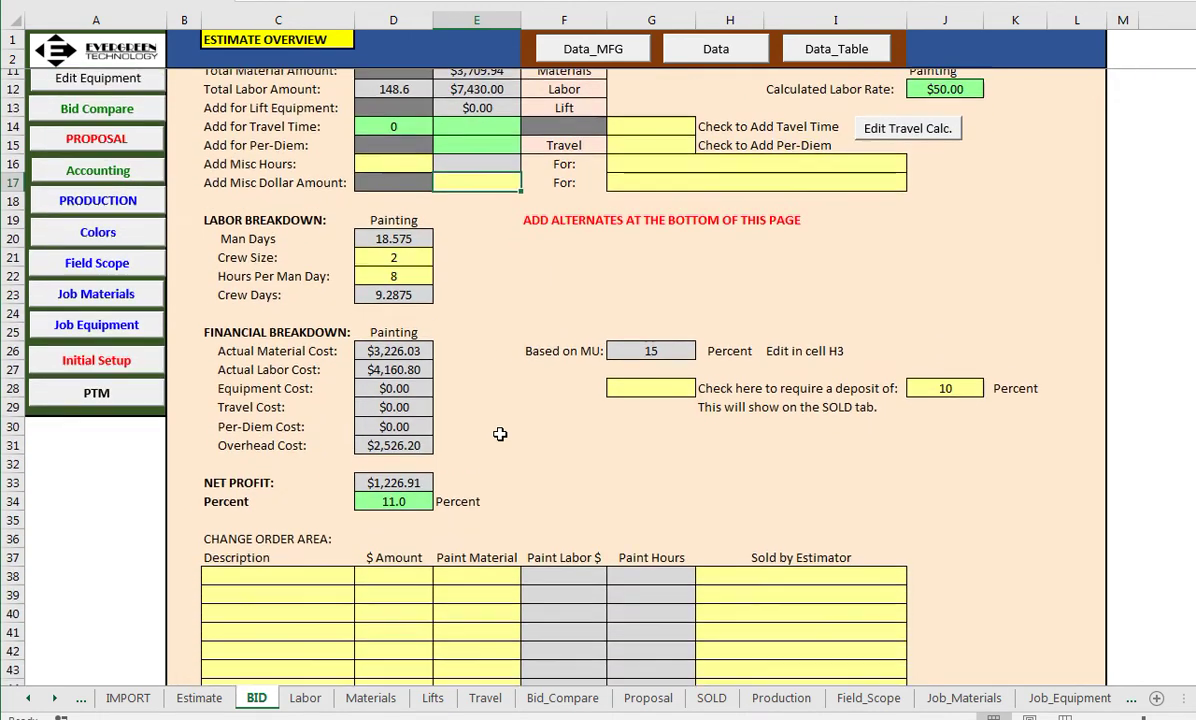
{"action": "scroll", "coordinate": [832, 496], "scroll_direction": "down", "scroll_amount": 2}
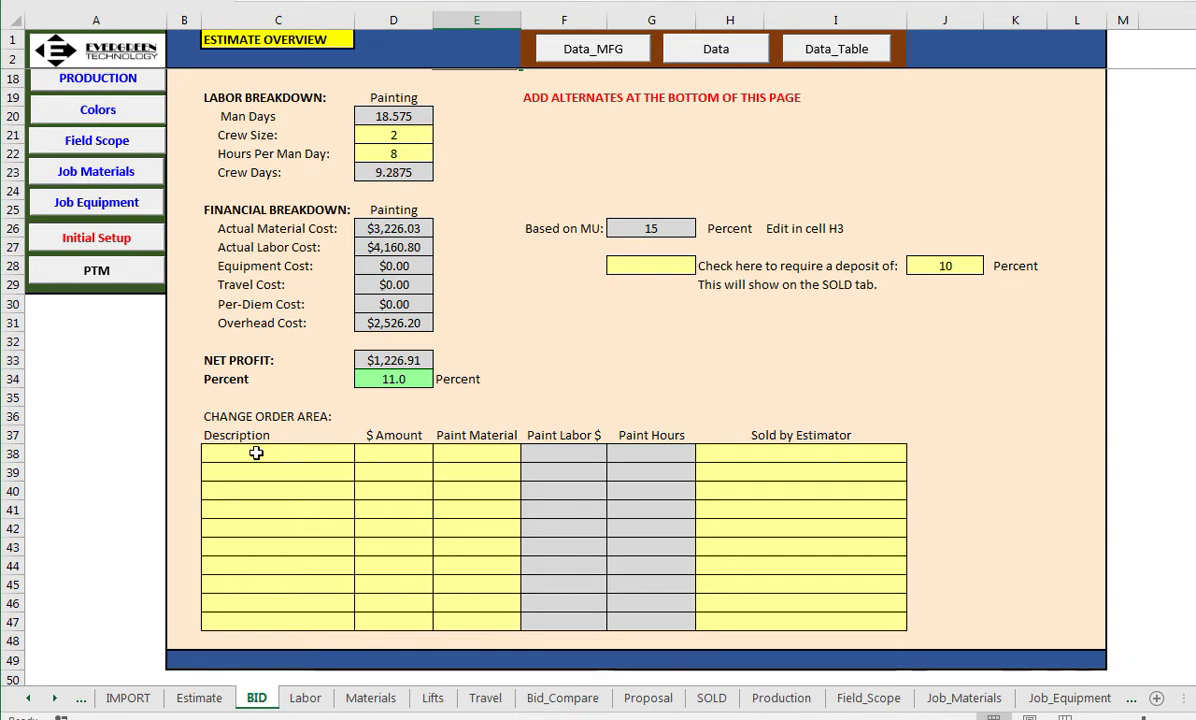
{"action": "left_click", "coordinate": [256, 453]}
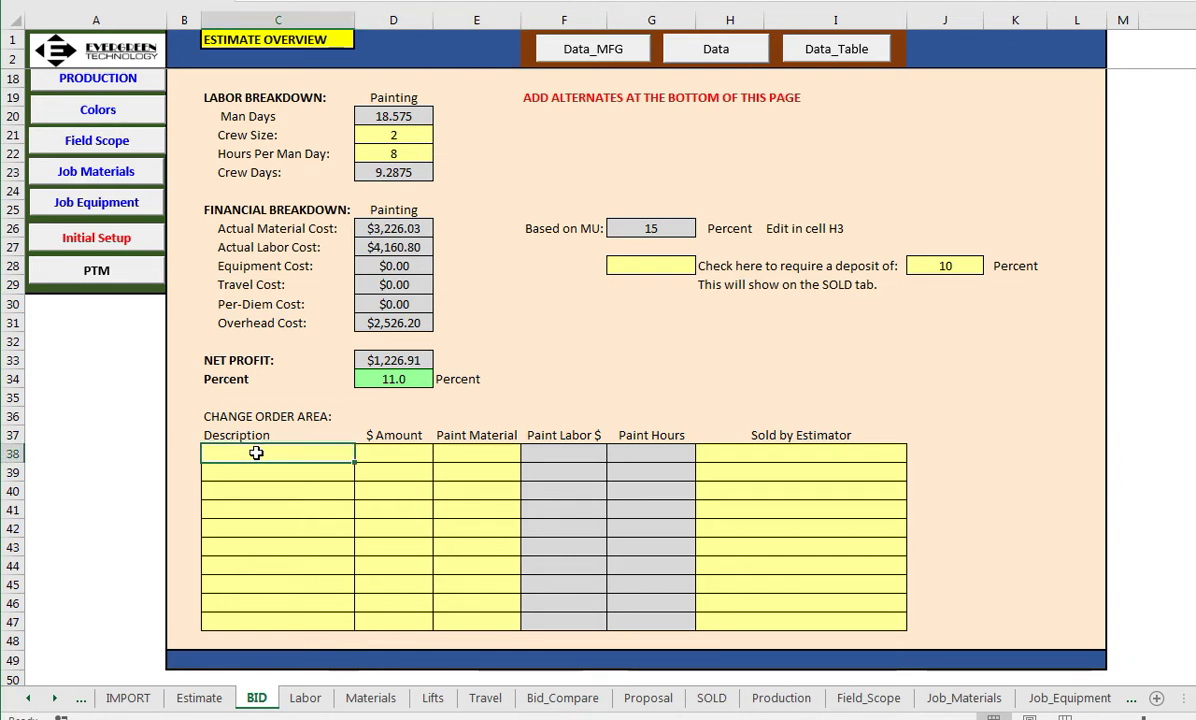
{"action": "left_click", "coordinate": [389, 454]}
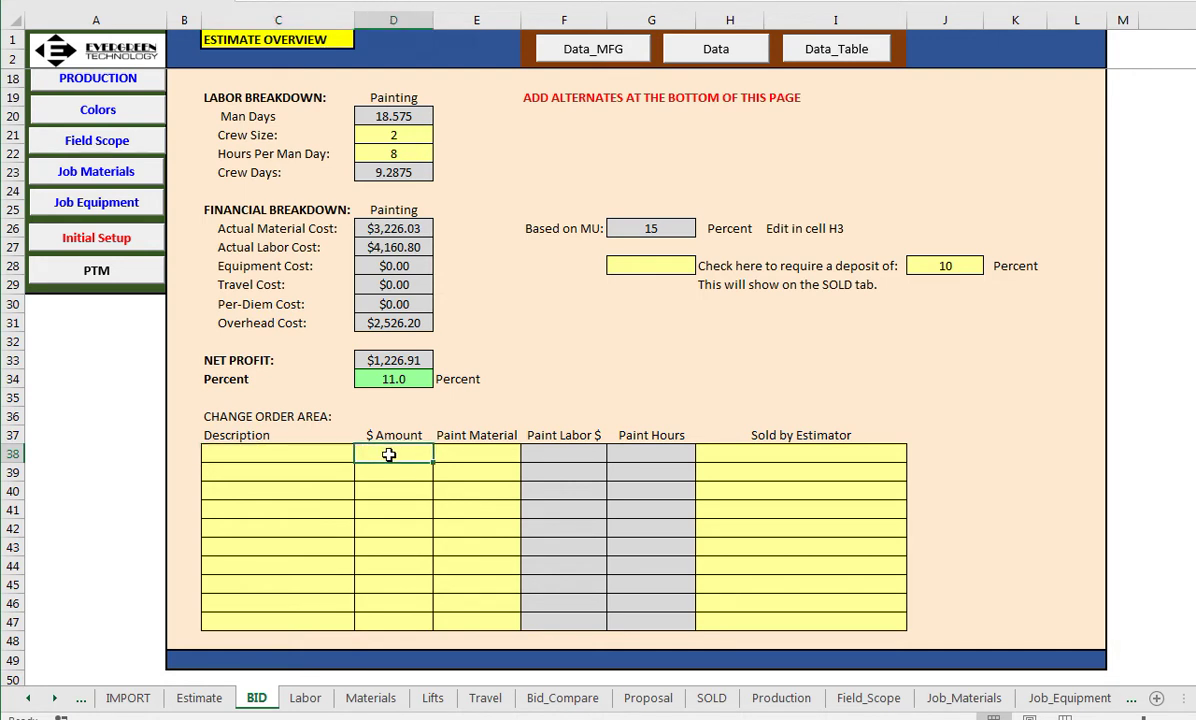
{"action": "left_click", "coordinate": [482, 456]}
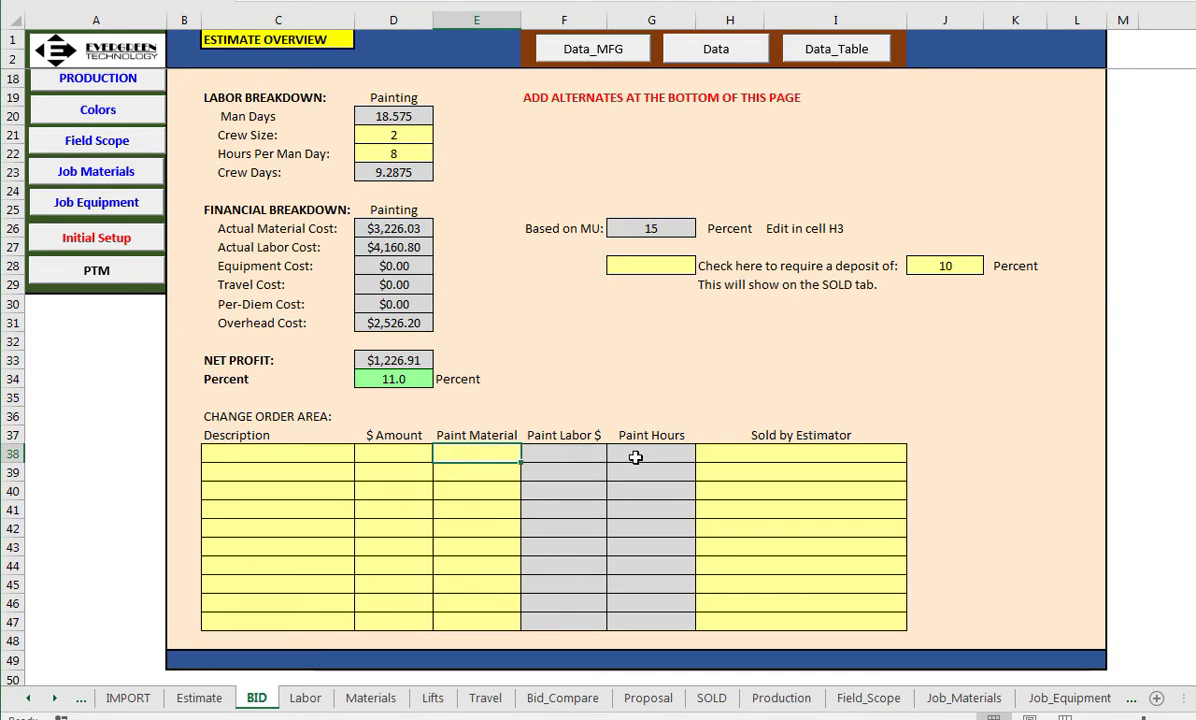
{"action": "left_click", "coordinate": [728, 456]}
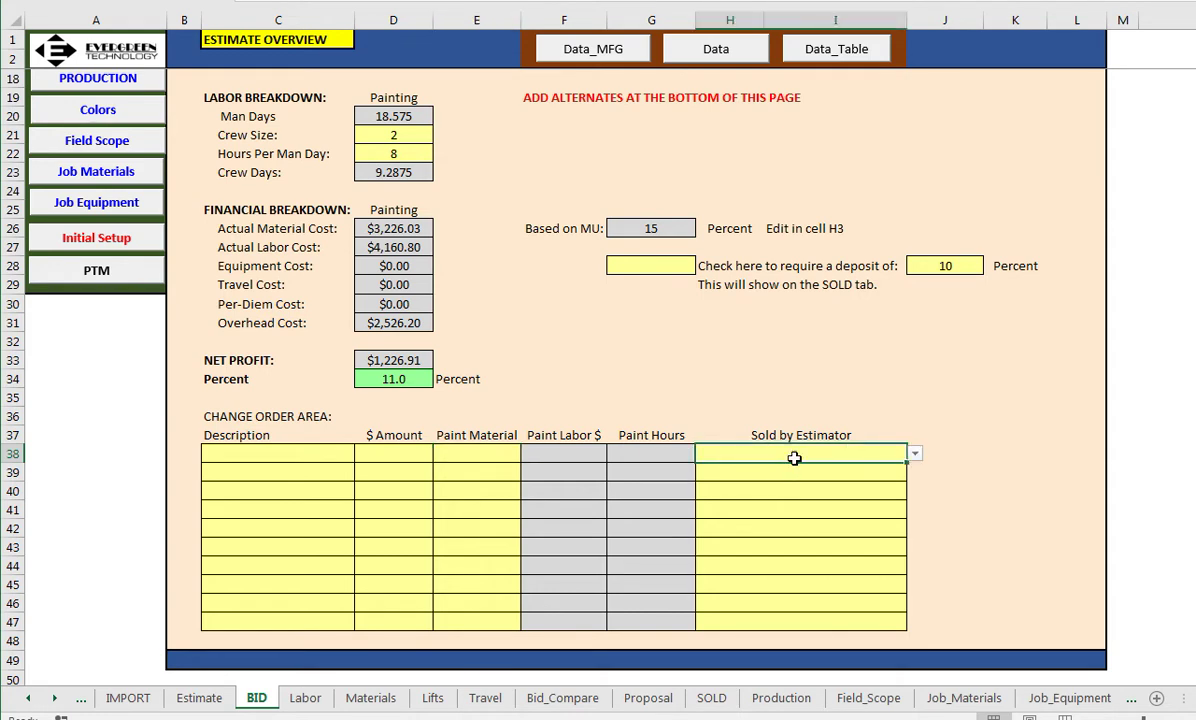
{"action": "left_click", "coordinate": [593, 324]}
{"action": "scroll", "coordinate": [585, 335], "scroll_direction": "up", "scroll_amount": 5}
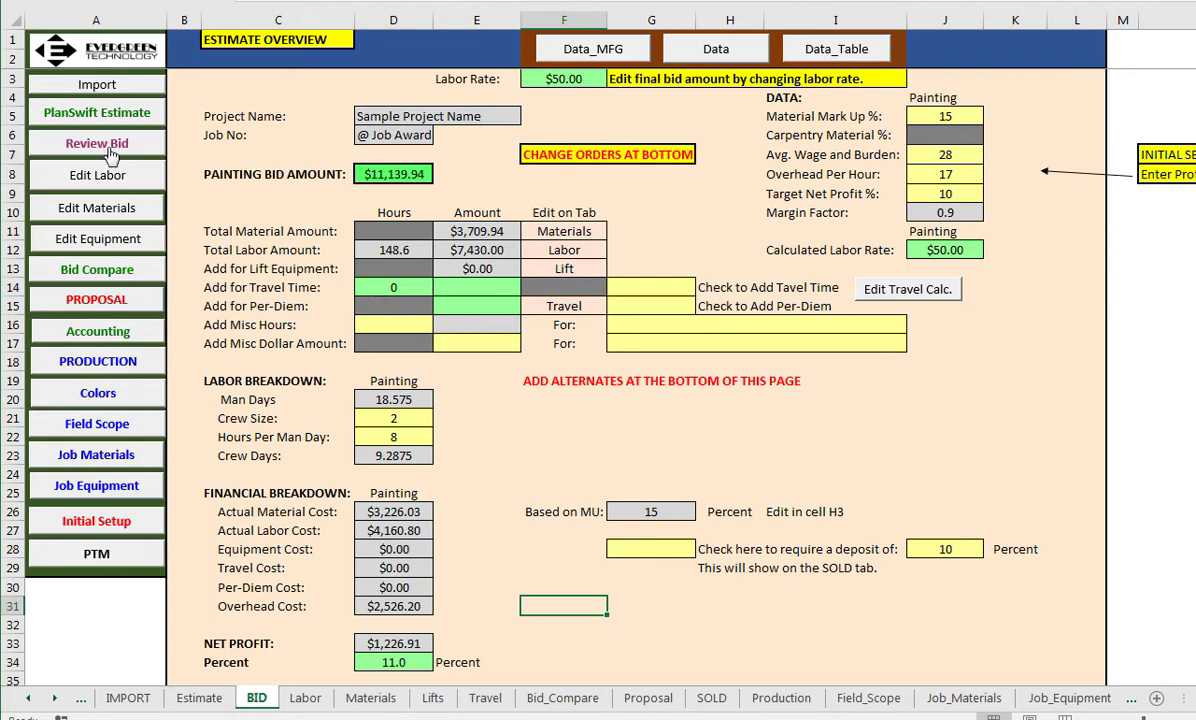
Open the manufacturer price comparison and review the listed paint manufacturers, bid amounts and differences
{"action": "left_click", "coordinate": [94, 274]}
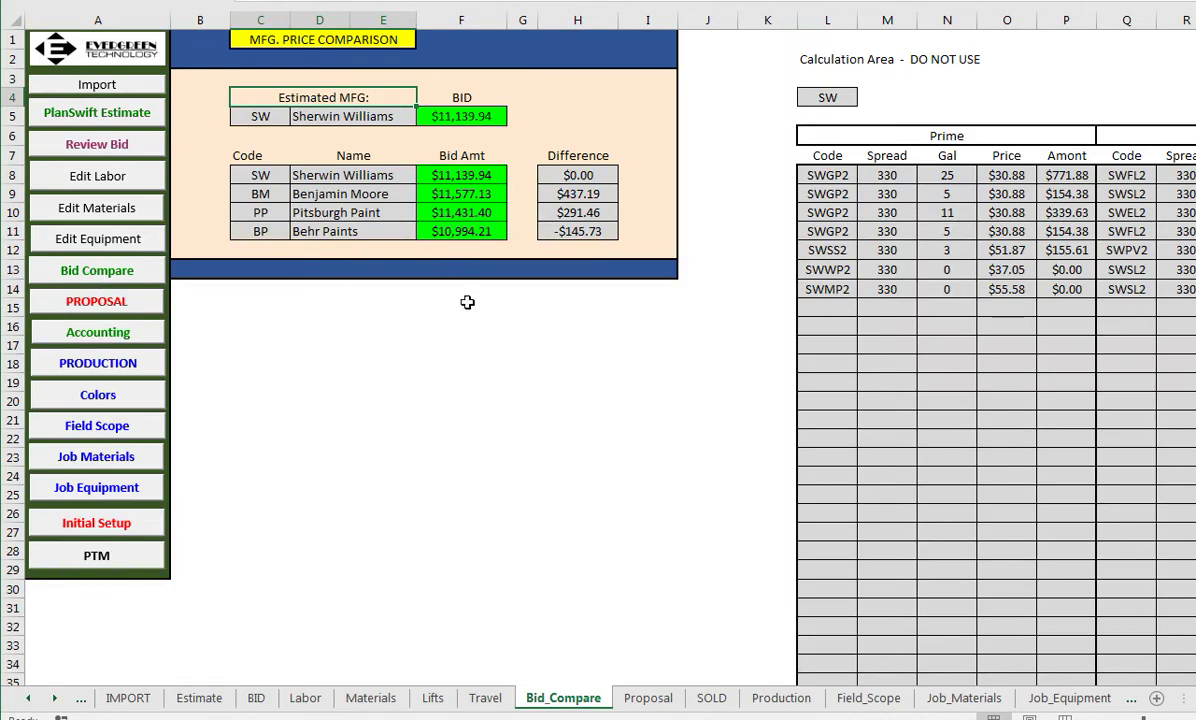
{"action": "left_click_drag", "start_coordinate": [256, 172], "coordinate": [342, 228]}
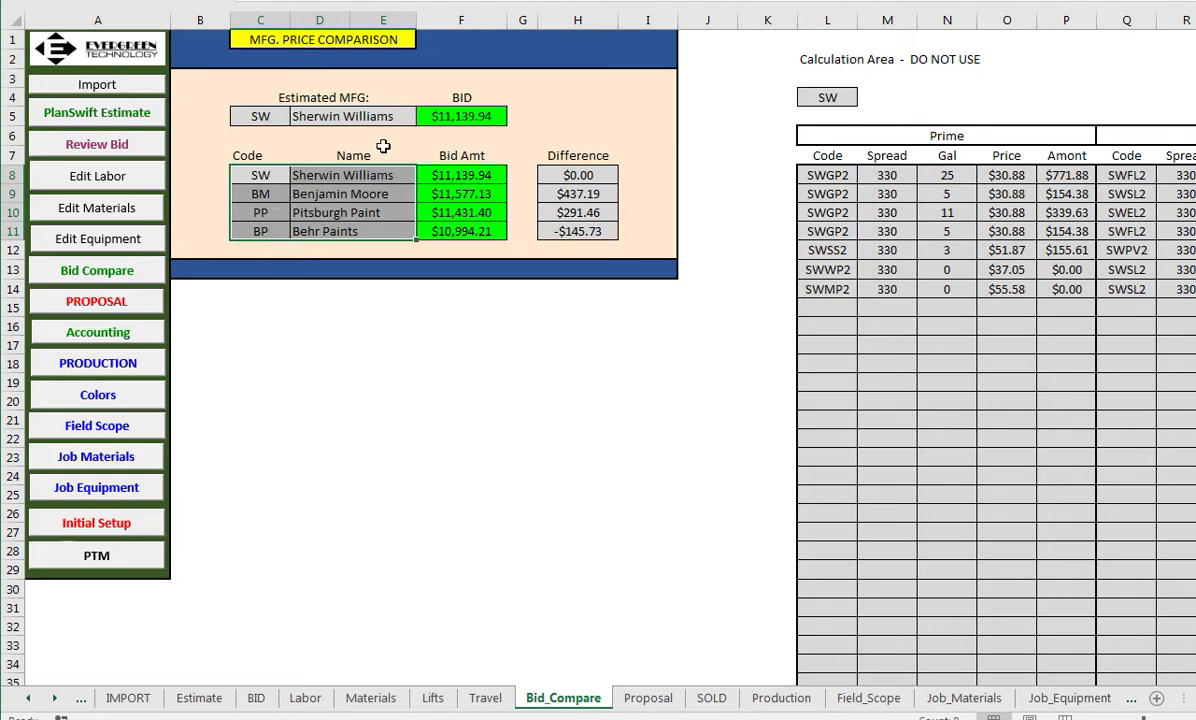
{"action": "left_click_drag", "start_coordinate": [454, 117], "coordinate": [440, 256]}
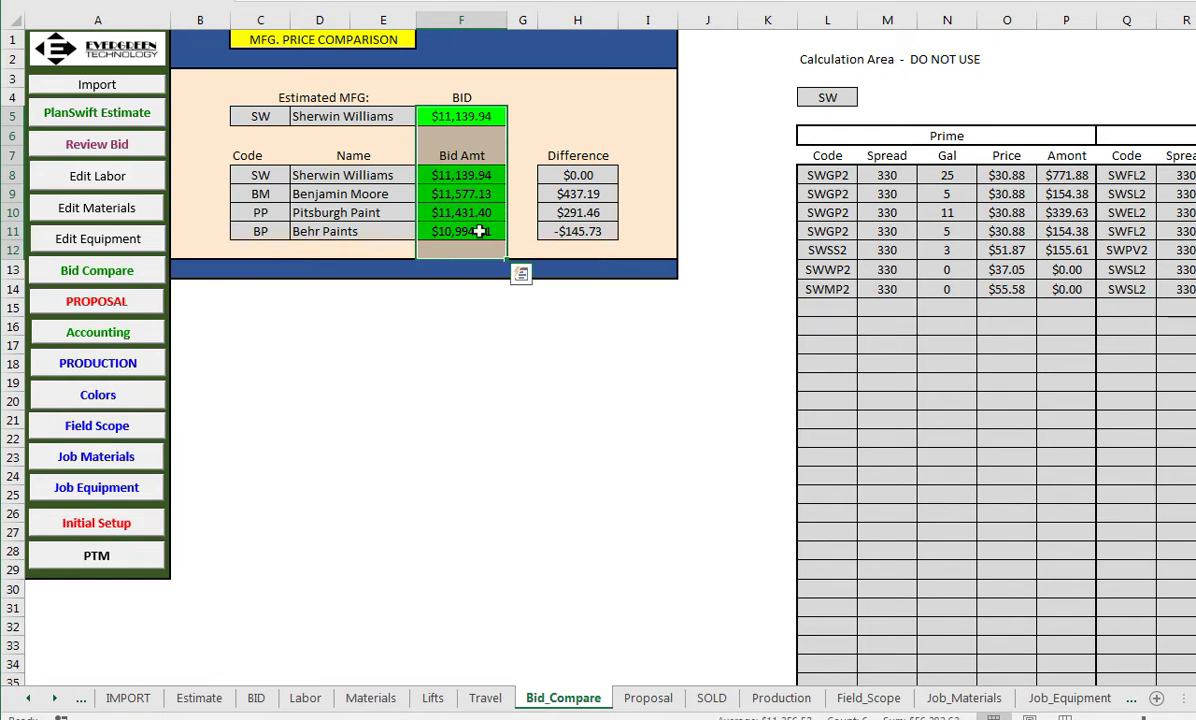
{"action": "left_click_drag", "start_coordinate": [578, 136], "coordinate": [578, 235]}
{"action": "left_click", "coordinate": [641, 180]}
Check the bid difference of Benjamin Moore, Pitsburgh Paint and Behr Paints against the Sherwin Williams bid
{"action": "left_click", "coordinate": [590, 179]}
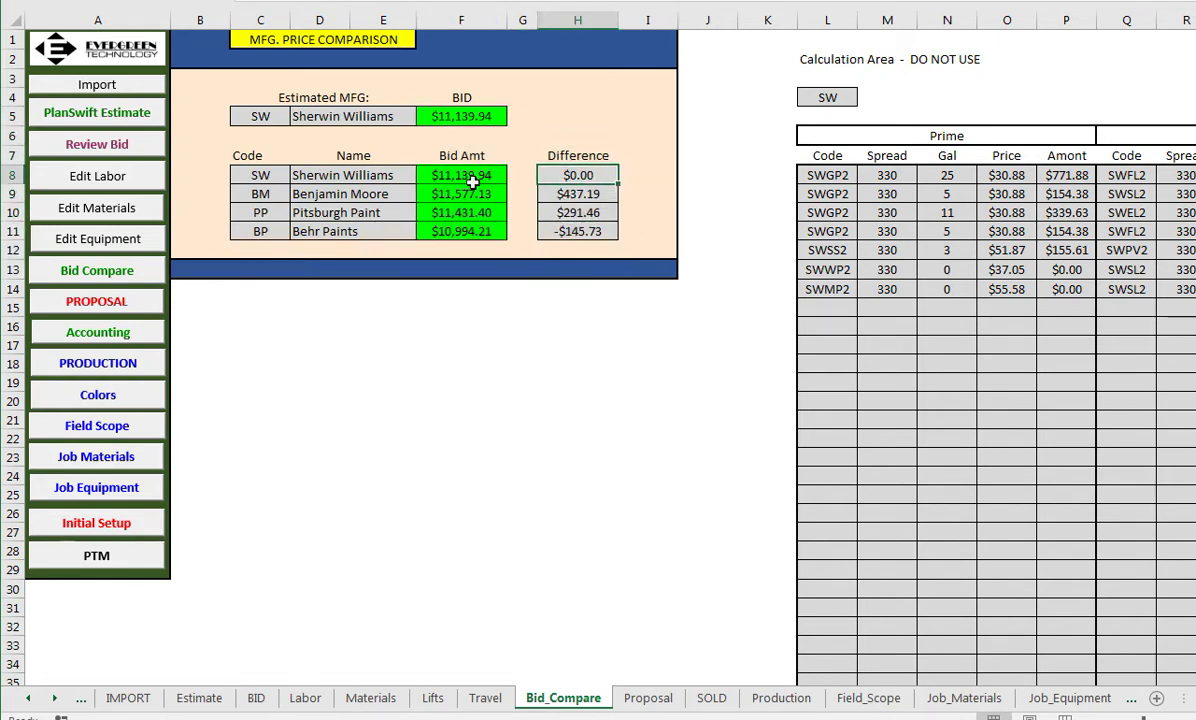
{"action": "left_click", "coordinate": [428, 173]}
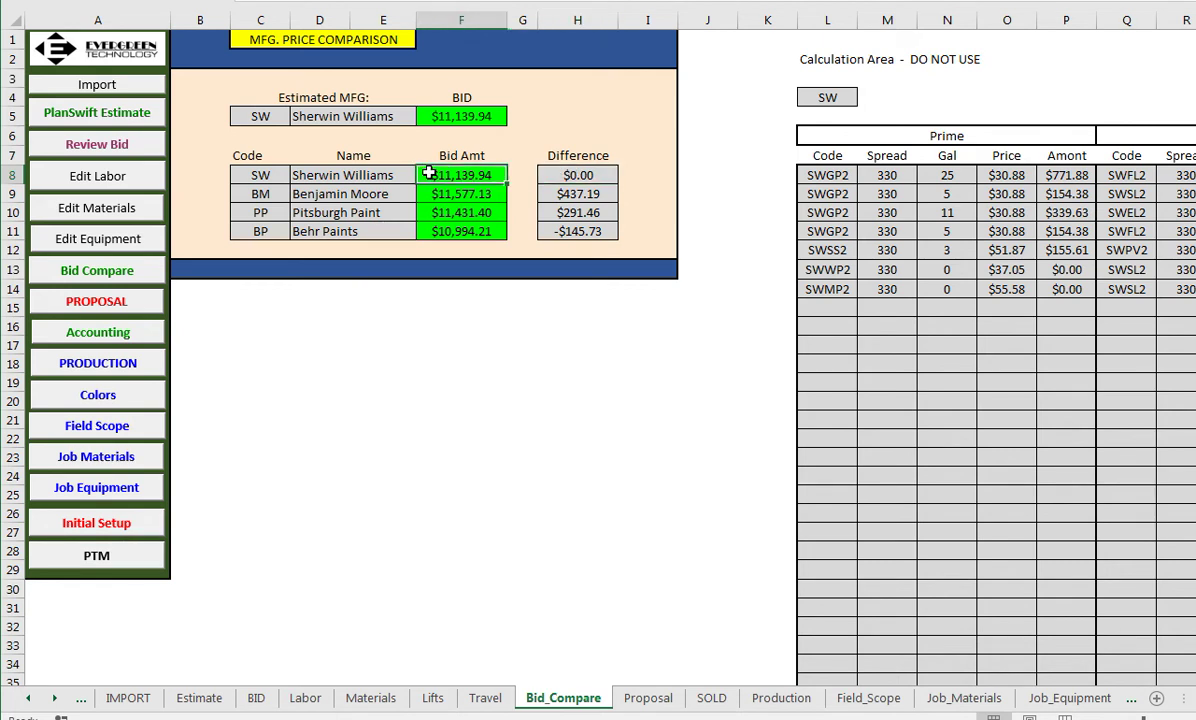
{"action": "left_click", "coordinate": [560, 194]}
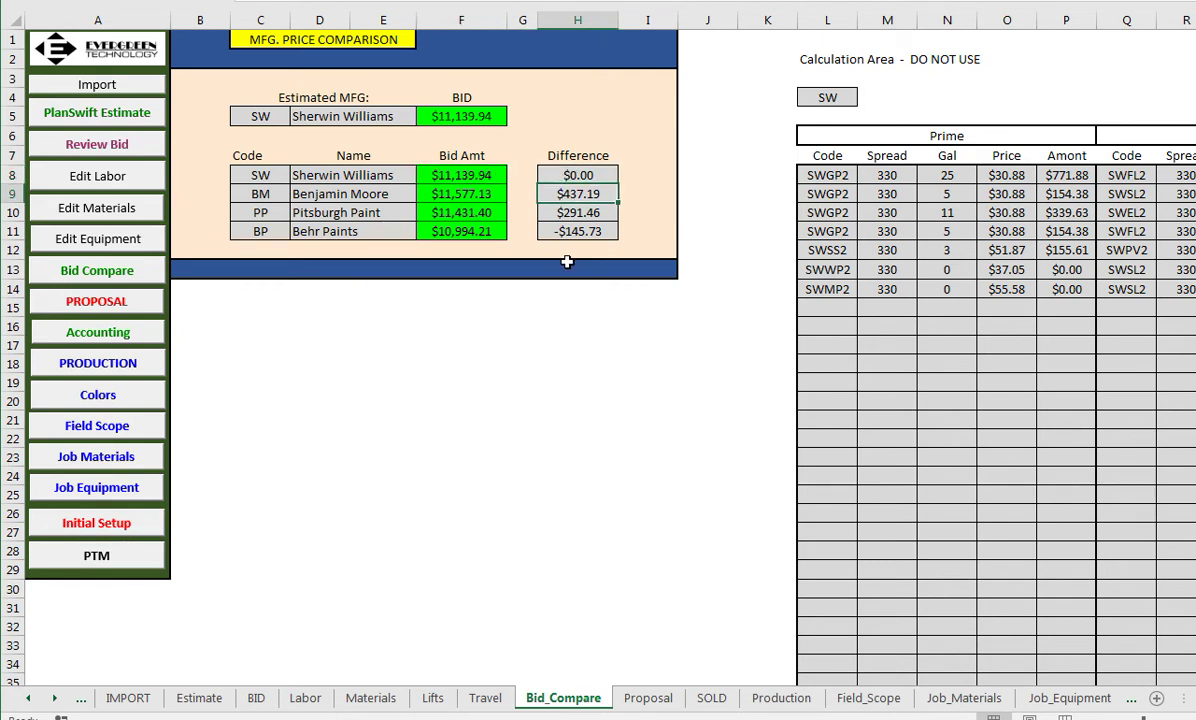
{"action": "left_click", "coordinate": [591, 212]}
{"action": "left_click", "coordinate": [574, 232]}
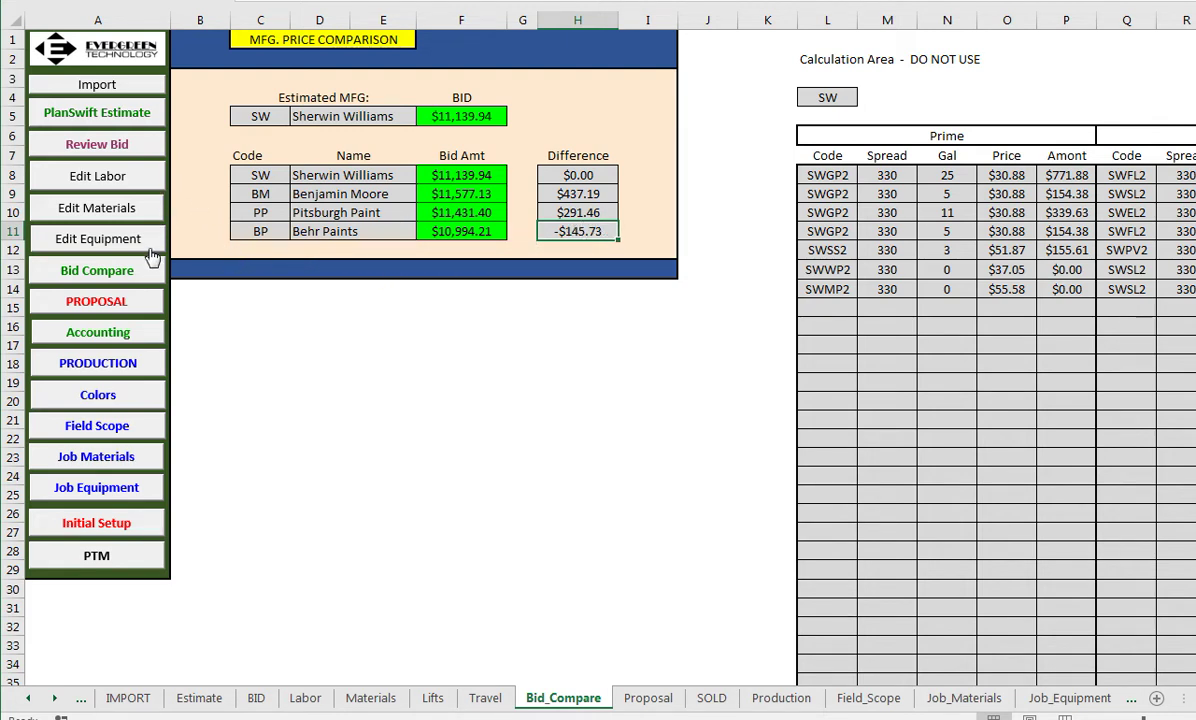
Open the painting proposal and read through its areas to be painted, price and warranty text
{"action": "left_click", "coordinate": [112, 300]}
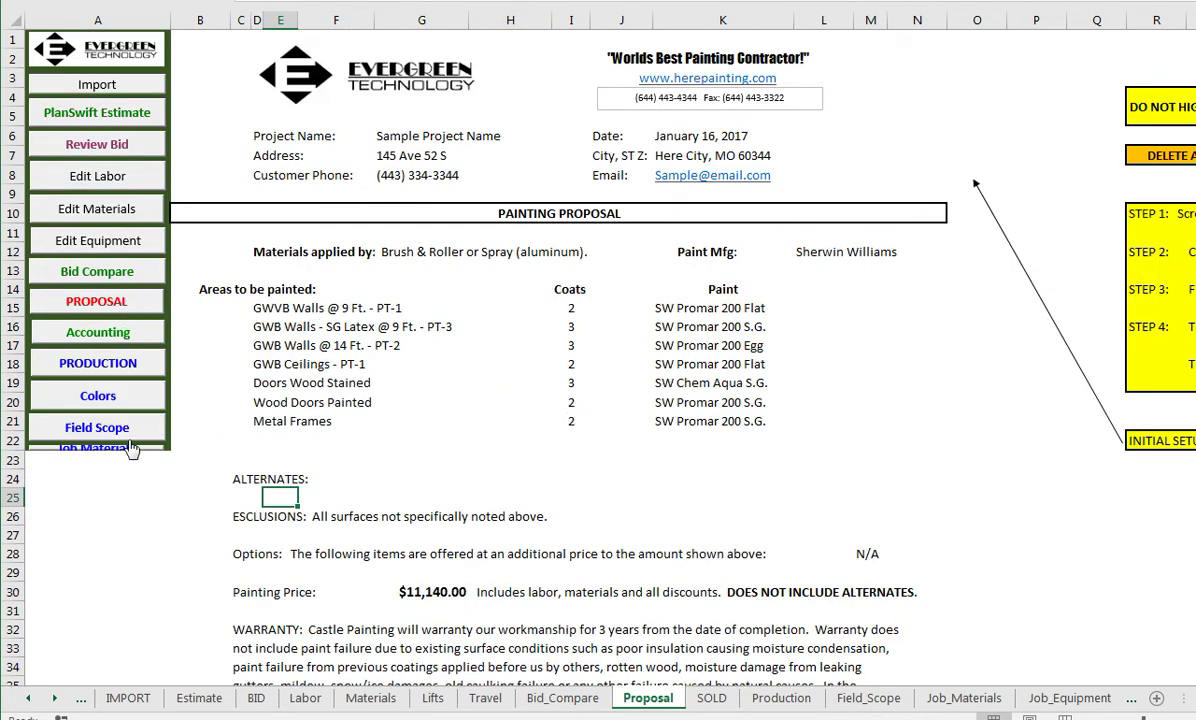
{"action": "scroll", "coordinate": [500, 440], "scroll_direction": "down", "scroll_amount": 2}
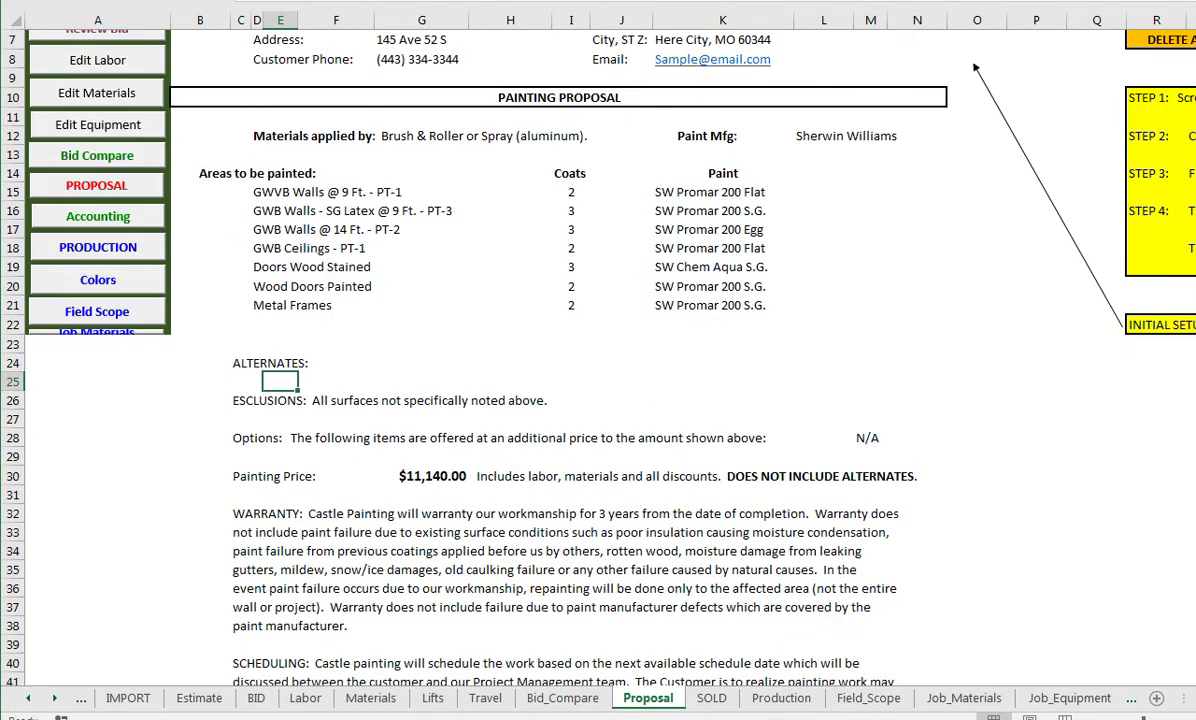
{"action": "scroll", "coordinate": [456, 361], "scroll_direction": "up", "scroll_amount": 2}
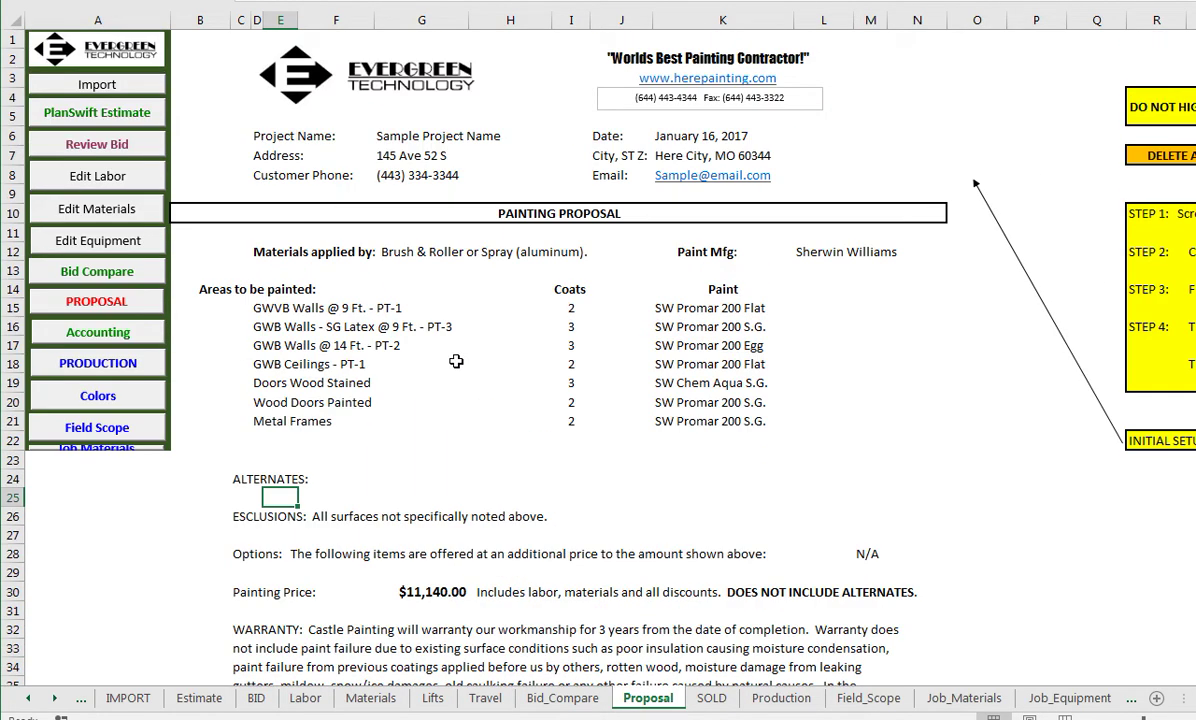
Open the project sold information for accounting and widen column H so the paint with change order amount fits
{"action": "left_click", "coordinate": [96, 340]}
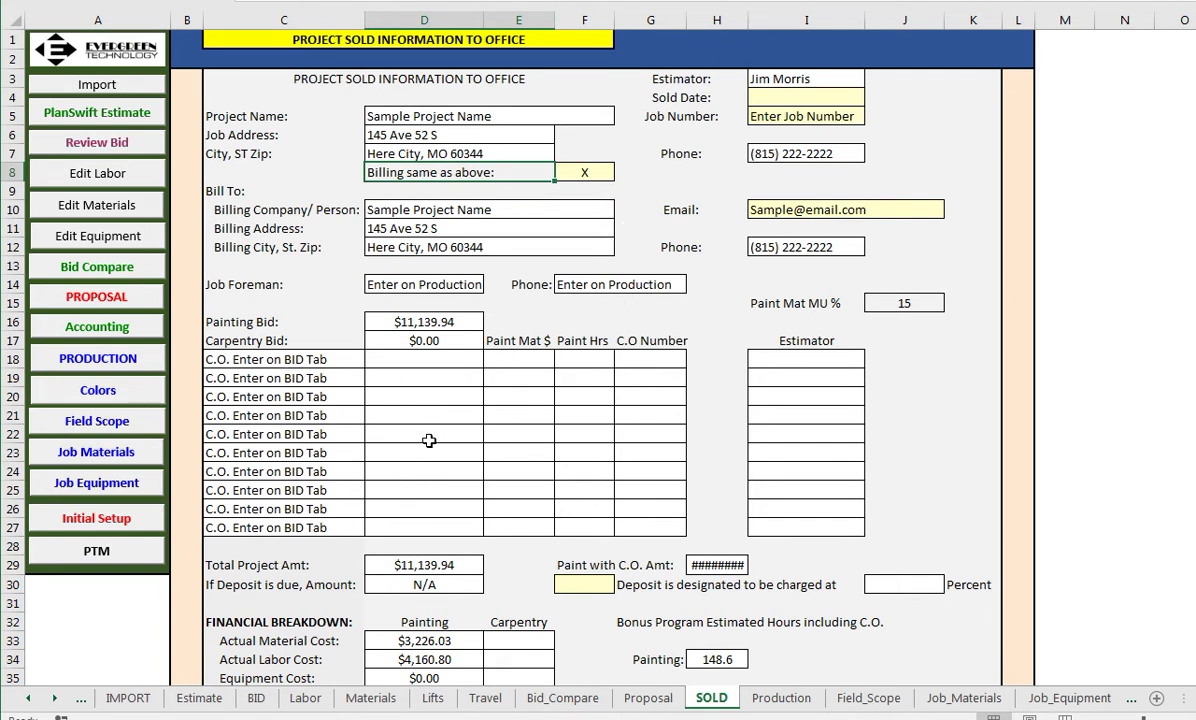
{"action": "left_click", "coordinate": [400, 356]}
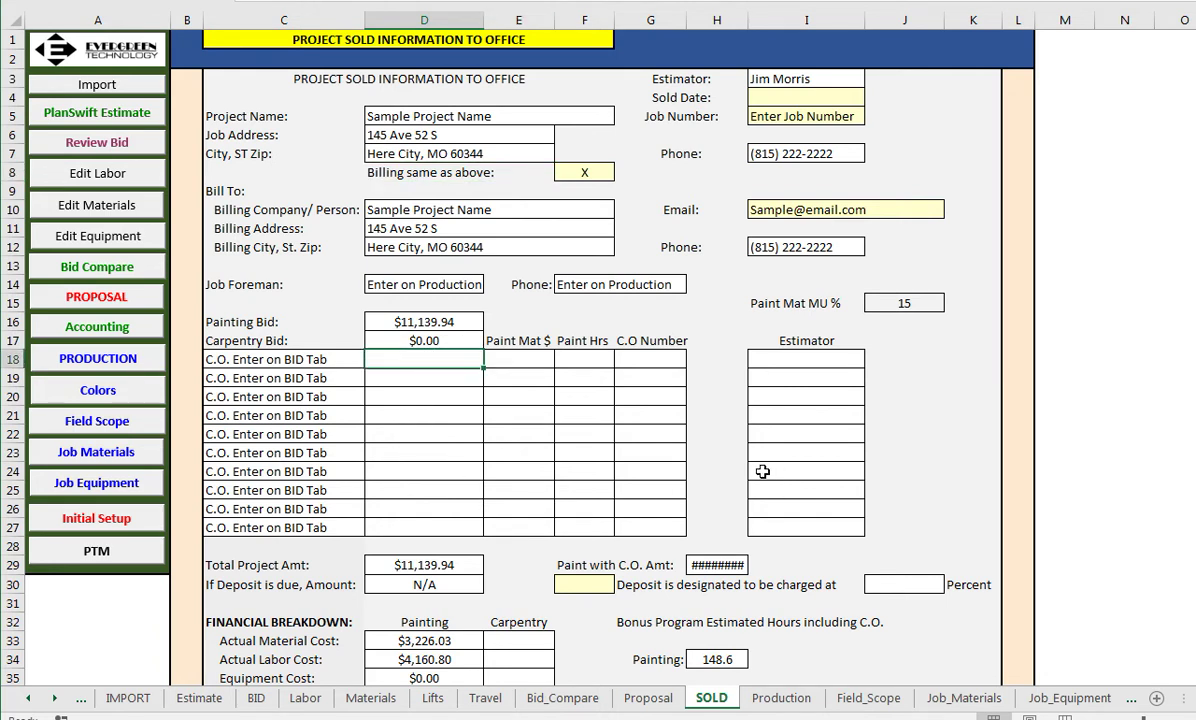
{"action": "left_click_drag", "start_coordinate": [752, 31], "coordinate": [757, 31]}
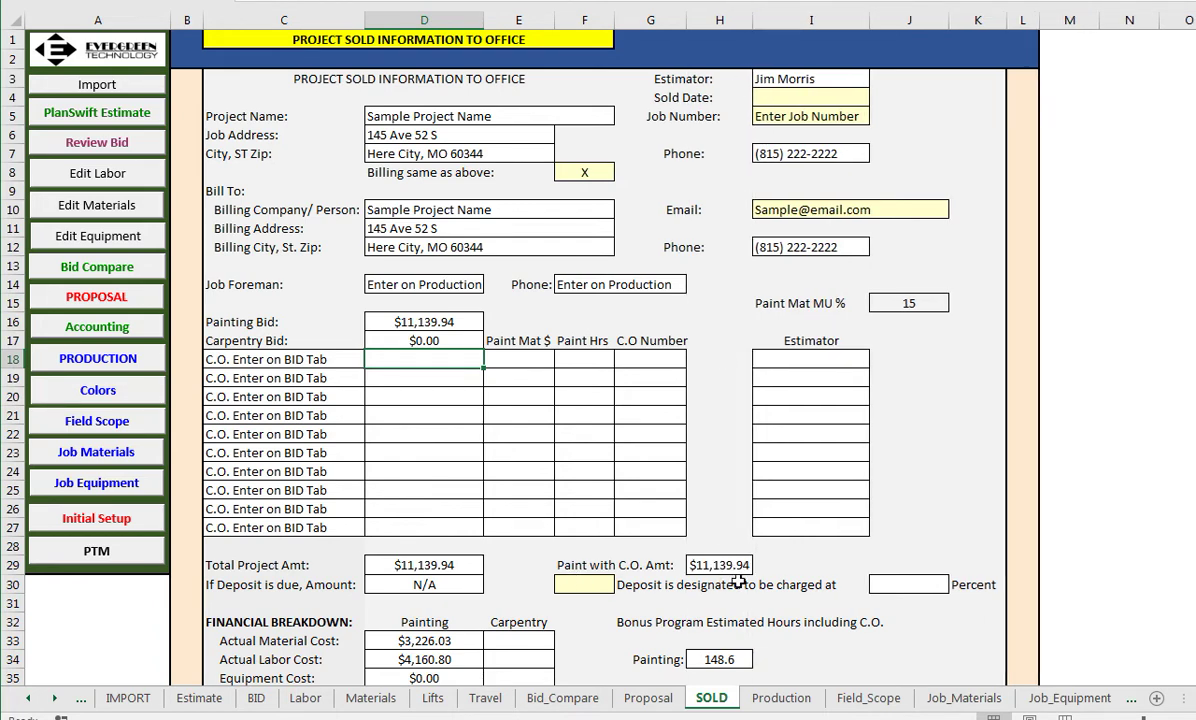
Review the financial breakdown, carpentry column and net profit on the project sold sheet
{"action": "scroll", "coordinate": [397, 543], "scroll_direction": "down", "scroll_amount": 2}
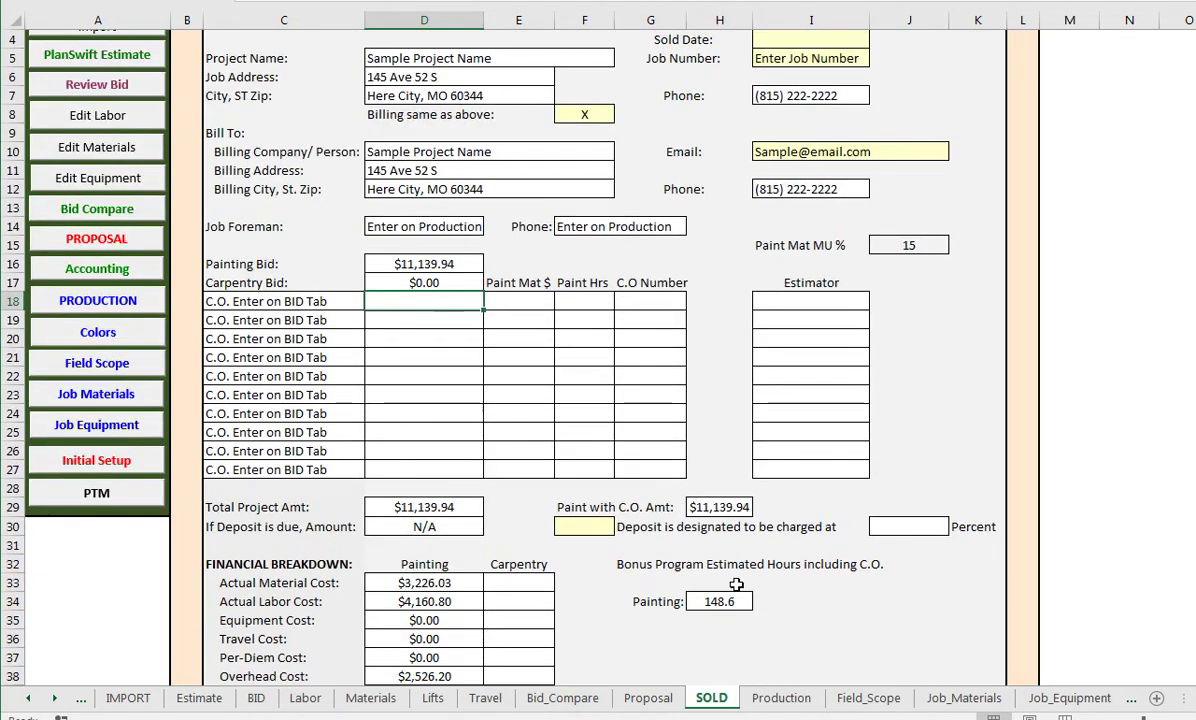
{"action": "left_click_drag", "start_coordinate": [518, 527], "coordinate": [516, 632]}
{"action": "scroll", "coordinate": [600, 640], "scroll_direction": "down", "scroll_amount": 1}
{"action": "scroll", "coordinate": [618, 491], "scroll_direction": "up", "scroll_amount": 3}
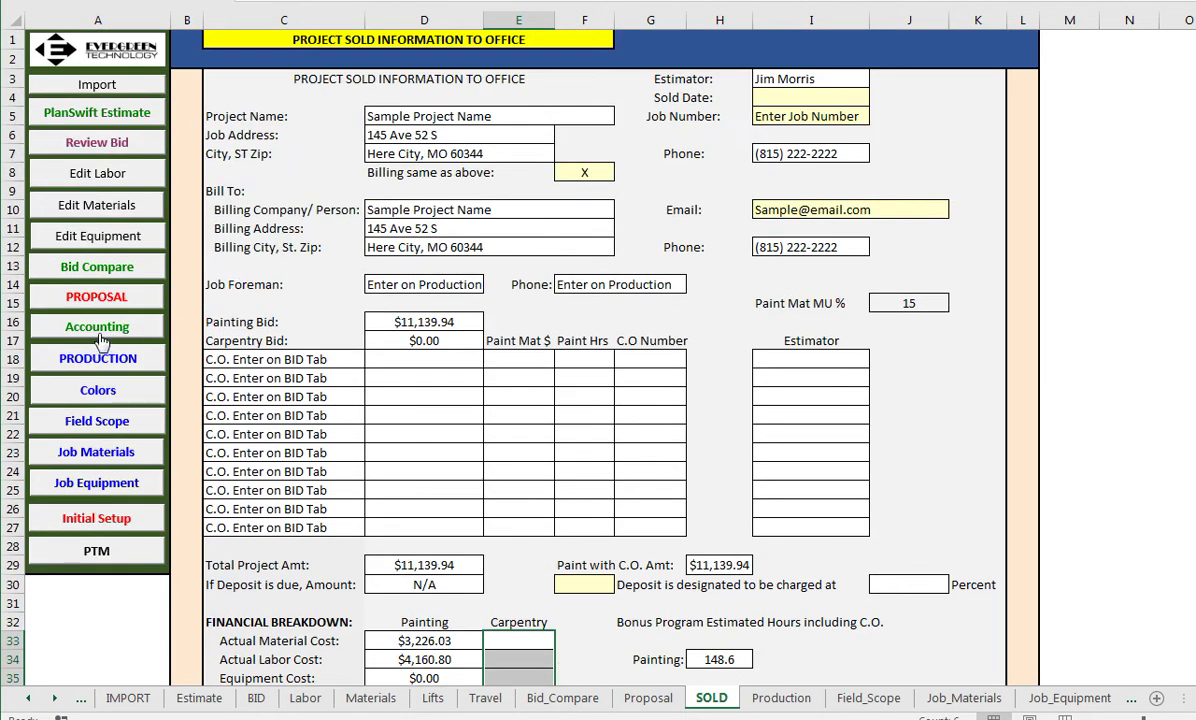
{"action": "scroll", "coordinate": [288, 448], "scroll_direction": "down", "scroll_amount": 3}
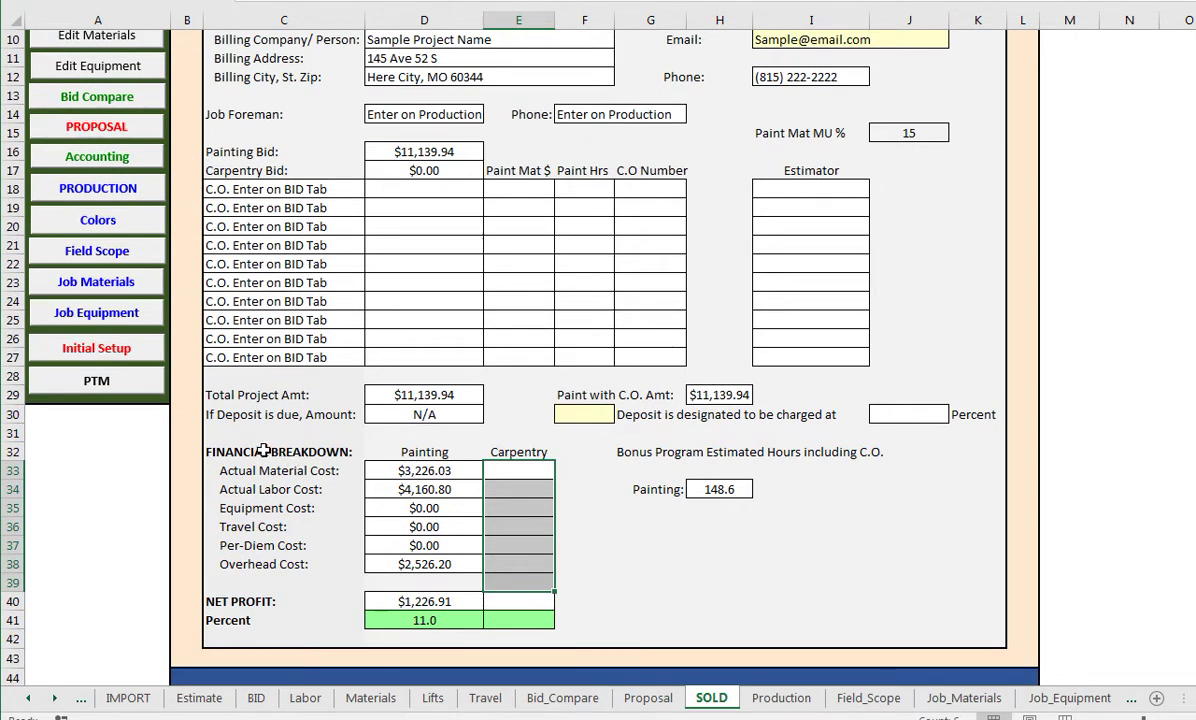
Open the production field budget sheet and review the estimated hours and goal hours of the wall tasks
{"action": "left_click", "coordinate": [108, 195]}
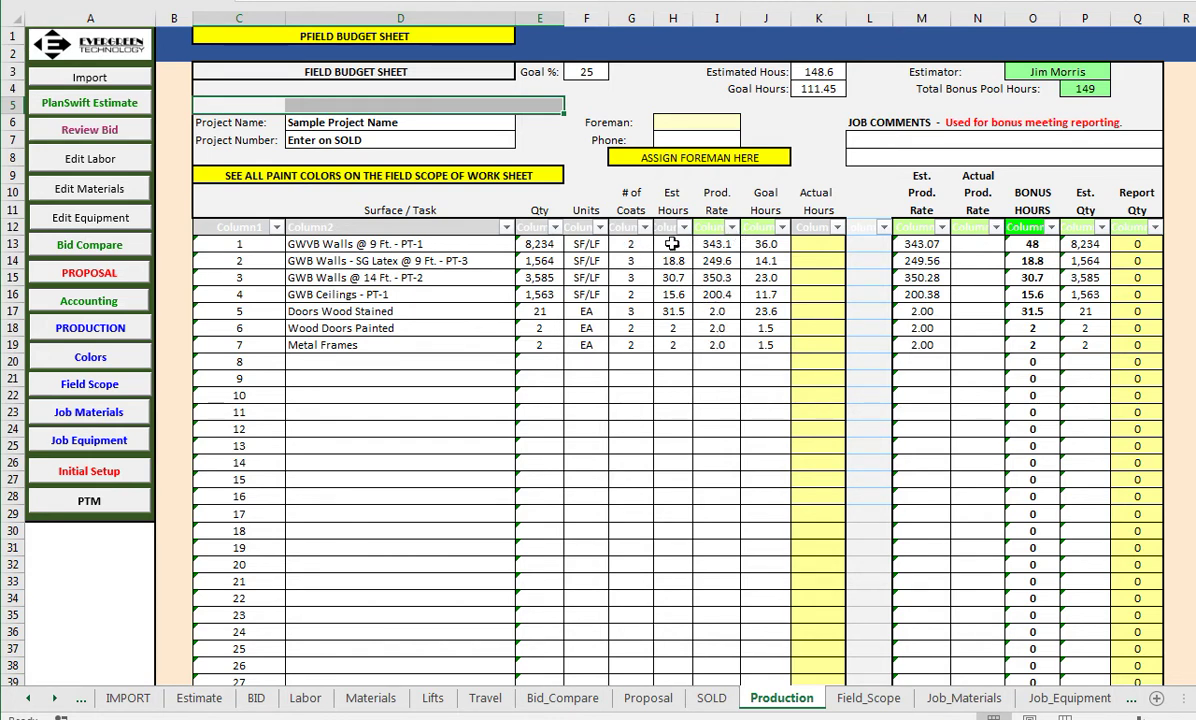
{"action": "left_click", "coordinate": [670, 243]}
{"action": "left_click_drag", "start_coordinate": [675, 275], "coordinate": [668, 258]}
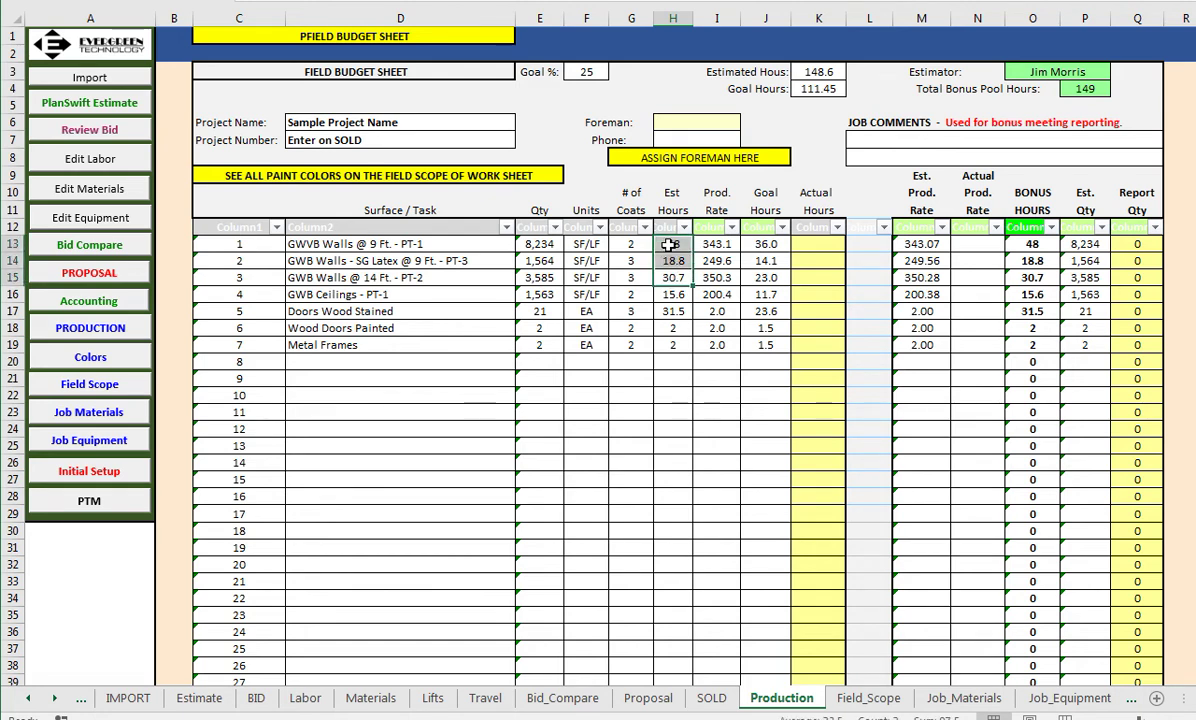
{"action": "left_click", "coordinate": [765, 244]}
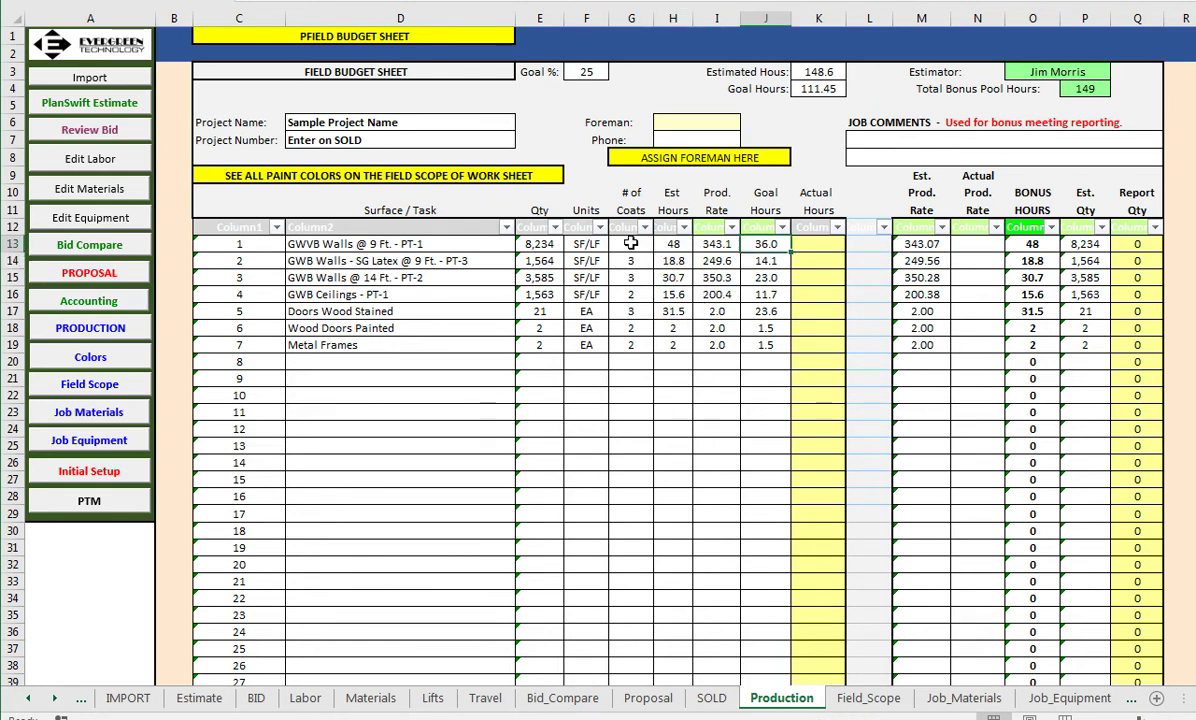
Set the field budget's goal percentage to 10 and look over the actual hours column for the tasks
{"action": "left_click", "coordinate": [586, 71]}
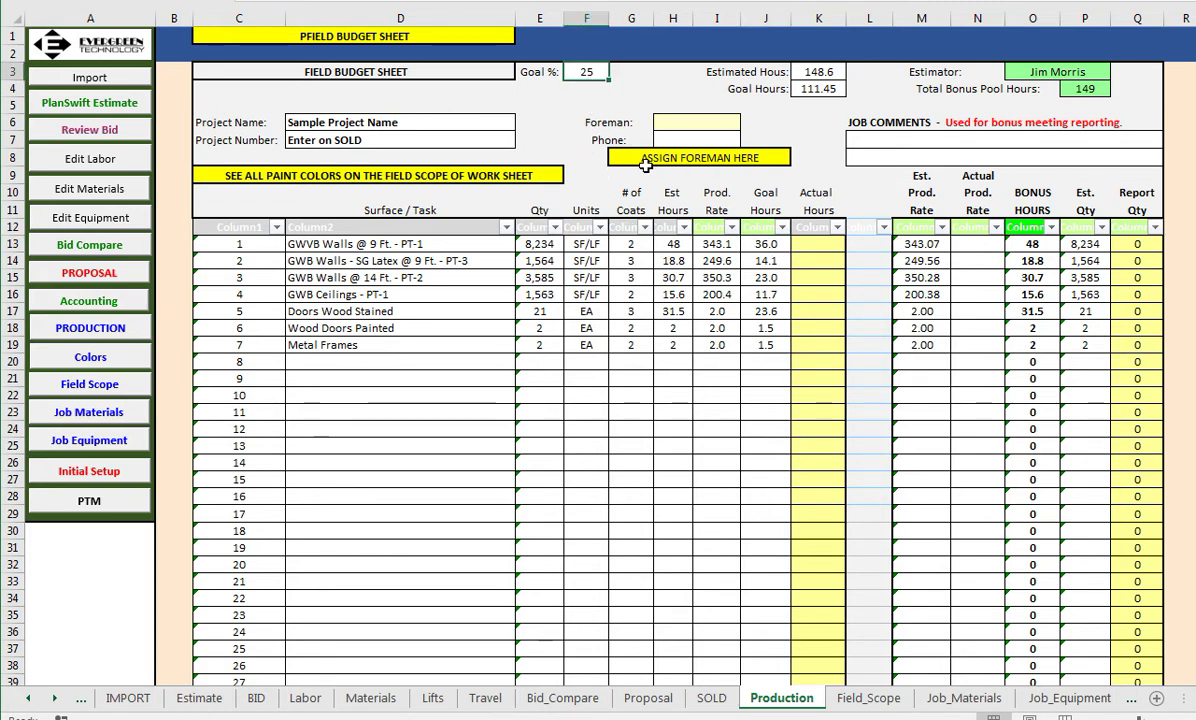
{"action": "type", "text": "10"}
{"action": "key", "text": "Return"}
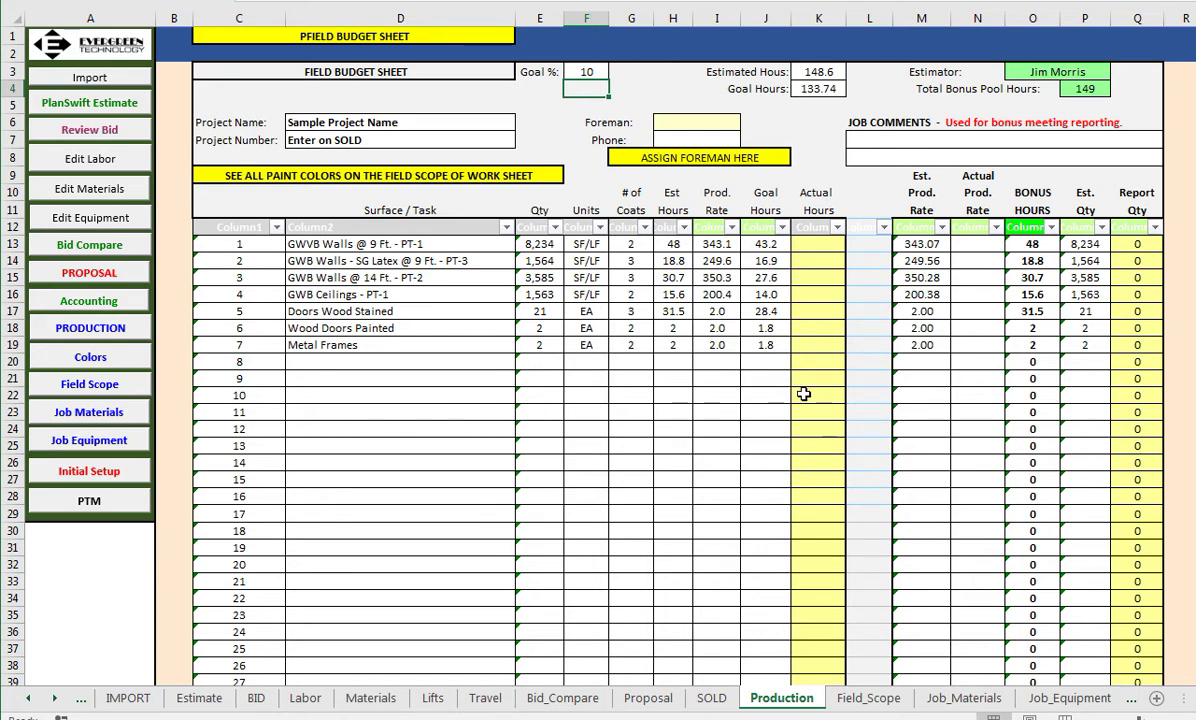
{"action": "left_click_drag", "start_coordinate": [830, 243], "coordinate": [833, 455]}
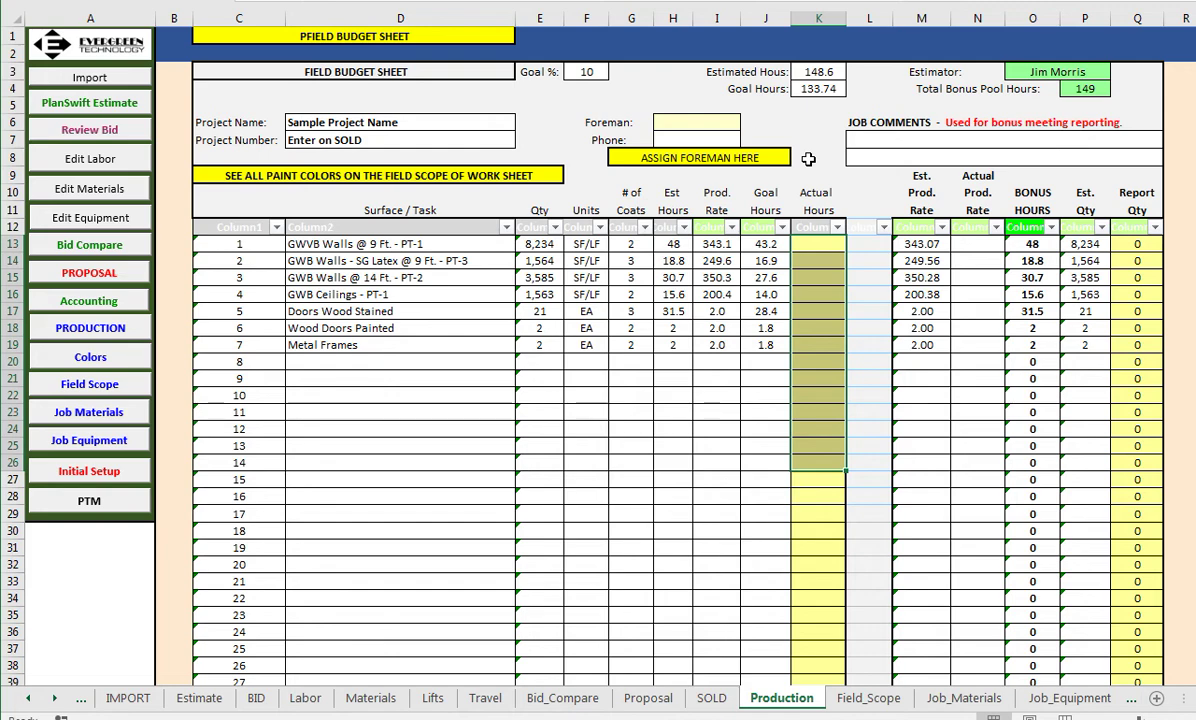
Open the field scope of work and colors, and review the color numbers, color names and letters of the painting work
{"action": "left_click", "coordinate": [86, 357]}
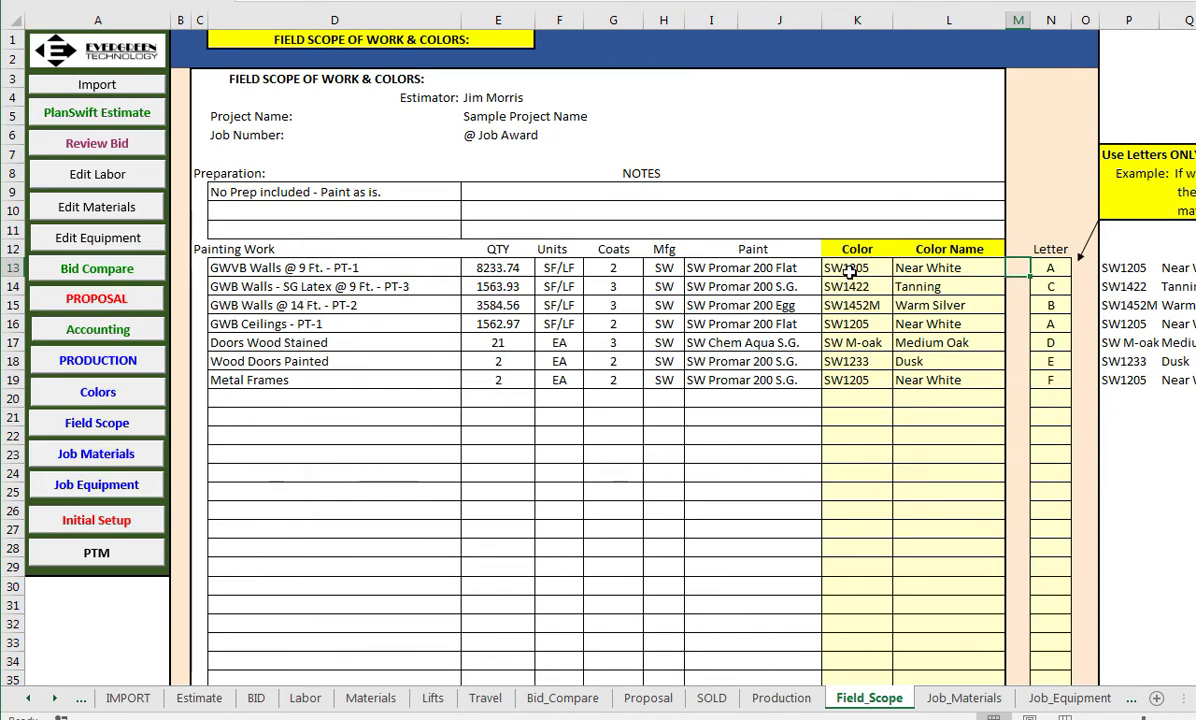
{"action": "left_click_drag", "start_coordinate": [848, 268], "coordinate": [848, 380]}
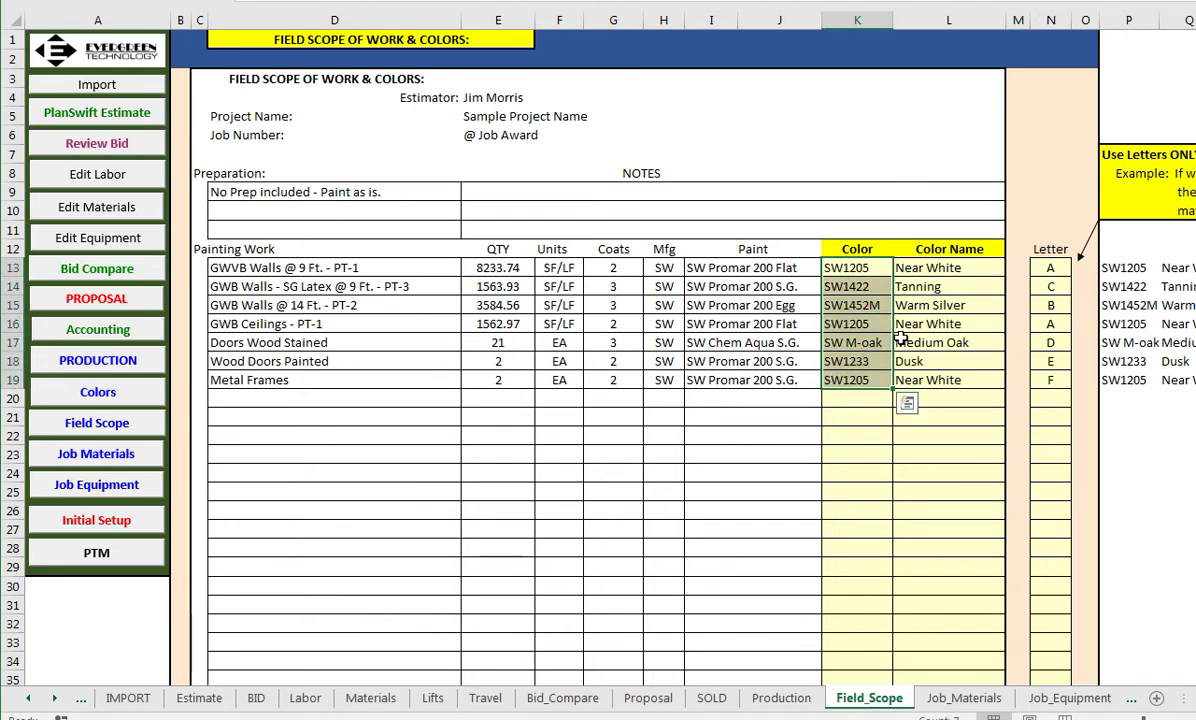
{"action": "left_click_drag", "start_coordinate": [916, 268], "coordinate": [912, 382]}
{"action": "left_click", "coordinate": [1060, 268]}
{"action": "mouse_move", "coordinate": [1060, 268]}
{"action": "left_mouse_down"}
{"action": "mouse_move", "coordinate": [1045, 342]}
{"action": "mouse_move", "coordinate": [1050, 268]}
{"action": "left_mouse_up"}
Compare the letter assigned to the PT-1 walls and ceilings with the PT-2 and PT-3 wall entries
{"action": "left_click", "coordinate": [338, 267]}
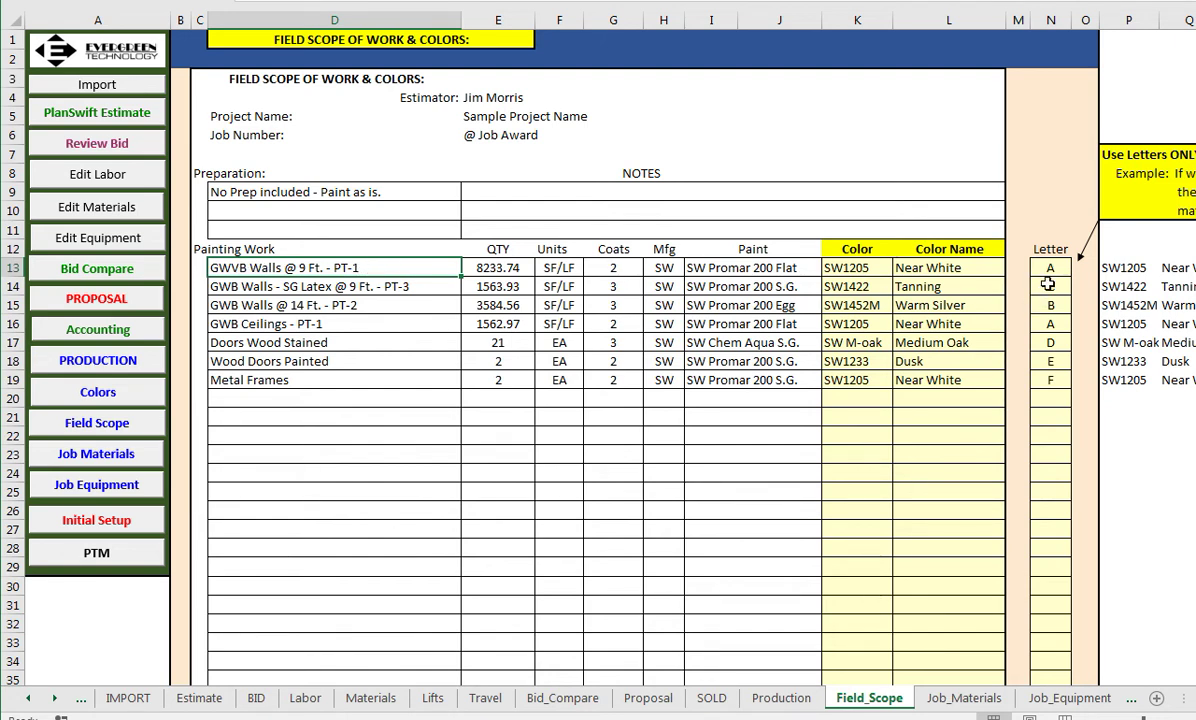
{"action": "left_click", "coordinate": [302, 322]}
{"action": "left_click", "coordinate": [1051, 324]}
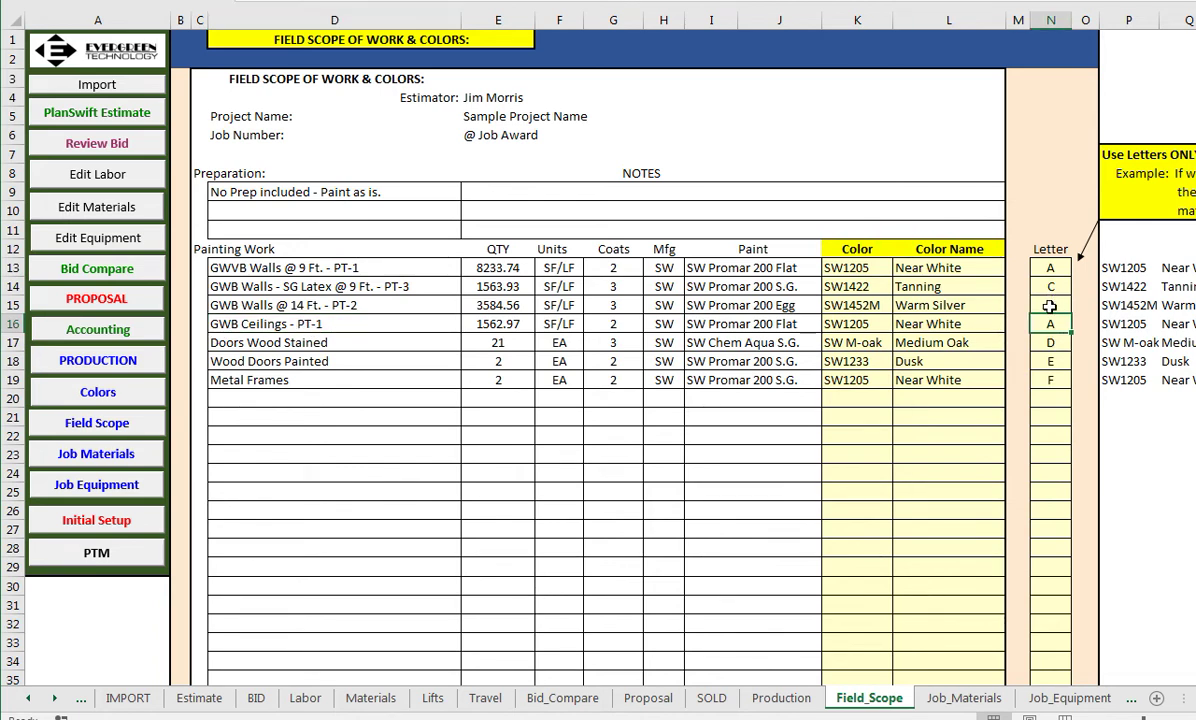
{"action": "left_click", "coordinate": [308, 300]}
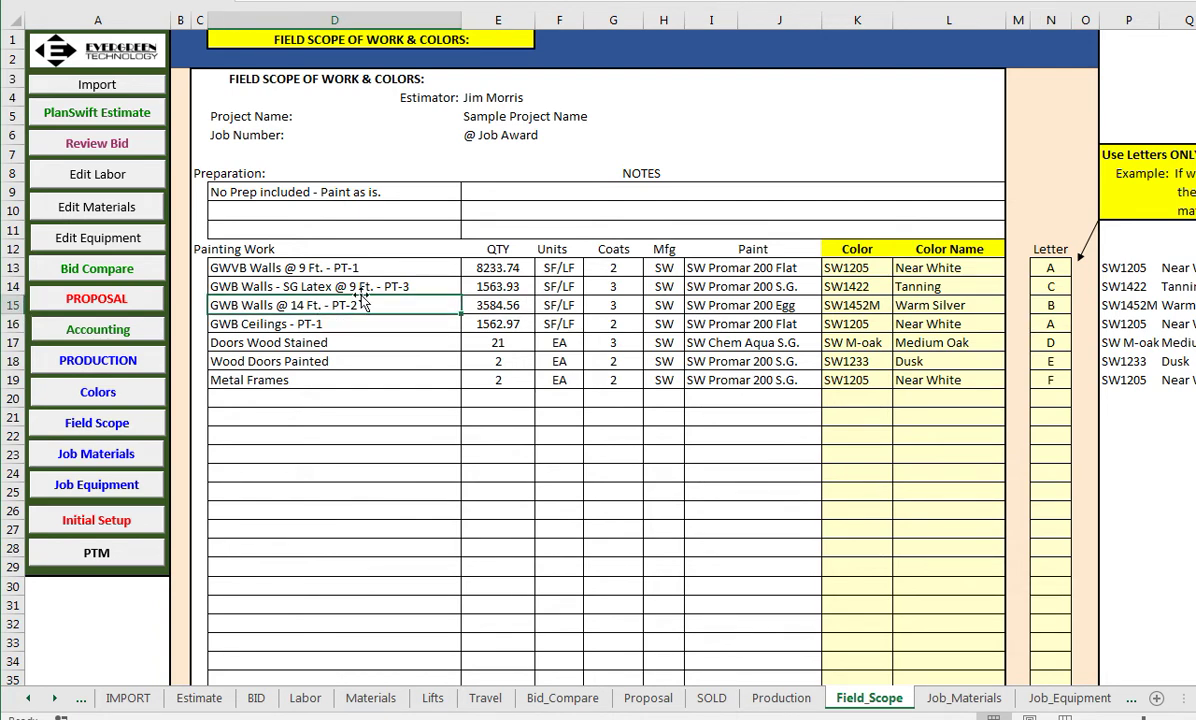
{"action": "left_click", "coordinate": [366, 287]}
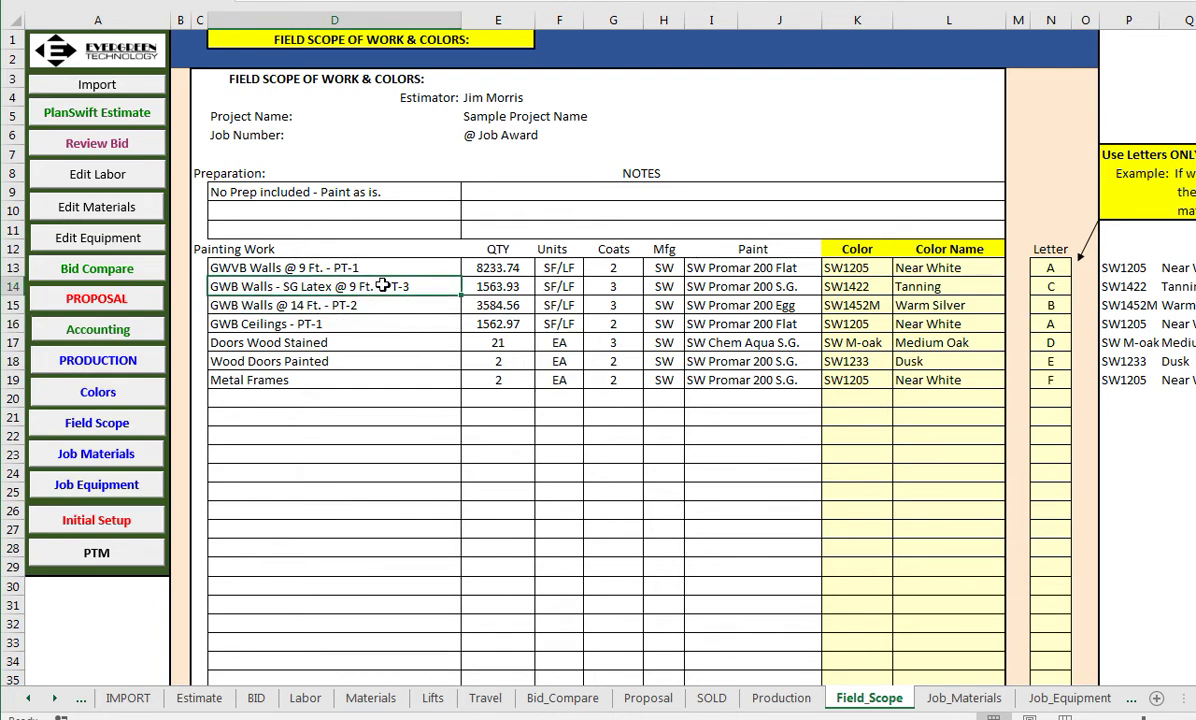
Open the job materials sheet and review the primer and finish gallons for each color
{"action": "left_click", "coordinate": [90, 455]}
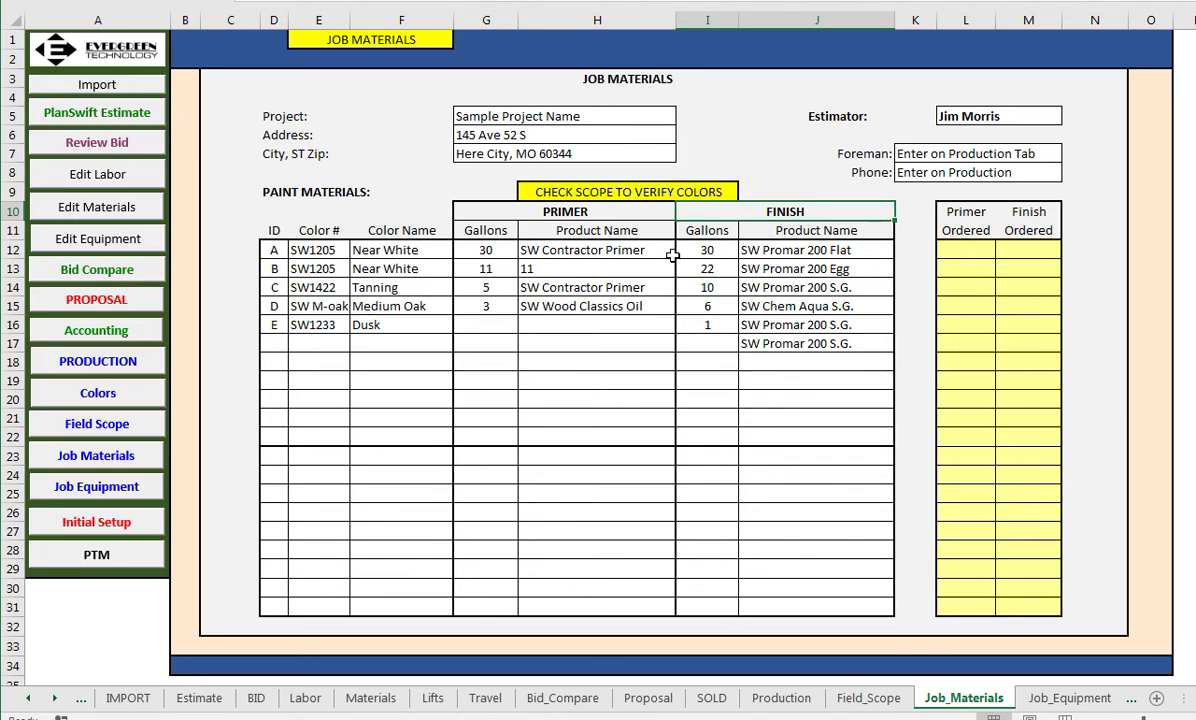
{"action": "left_click", "coordinate": [487, 266]}
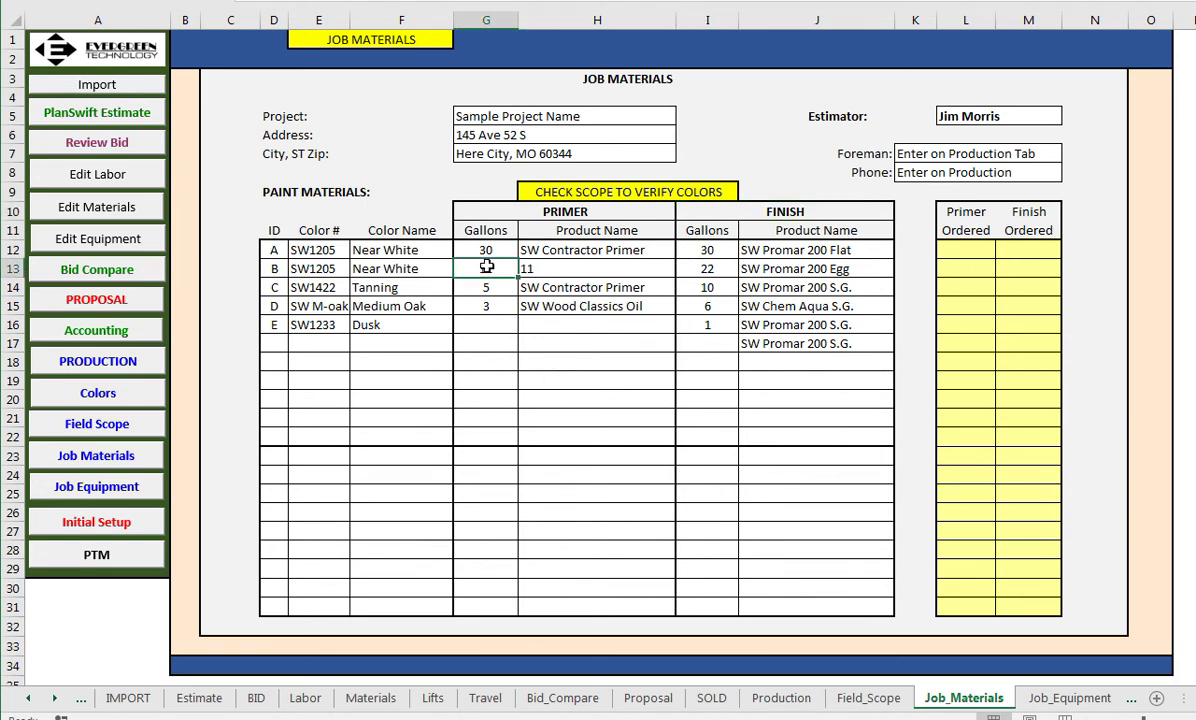
{"action": "left_click", "coordinate": [712, 270]}
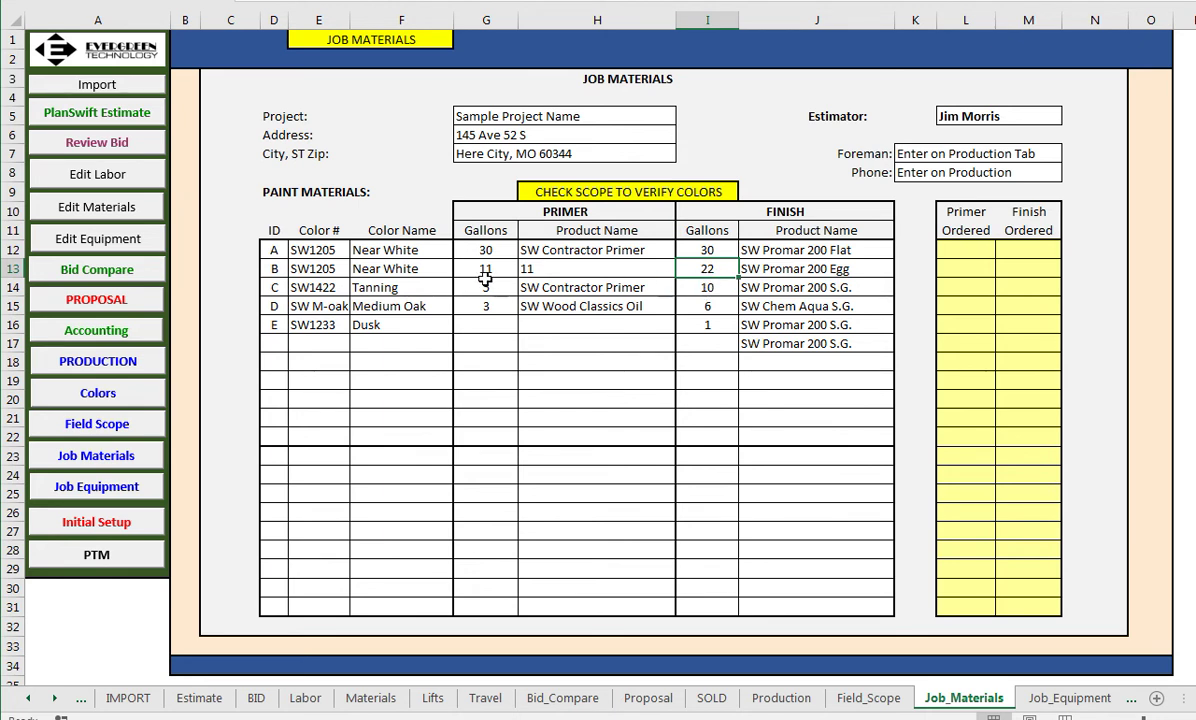
{"action": "left_click_drag", "start_coordinate": [486, 250], "coordinate": [486, 325]}
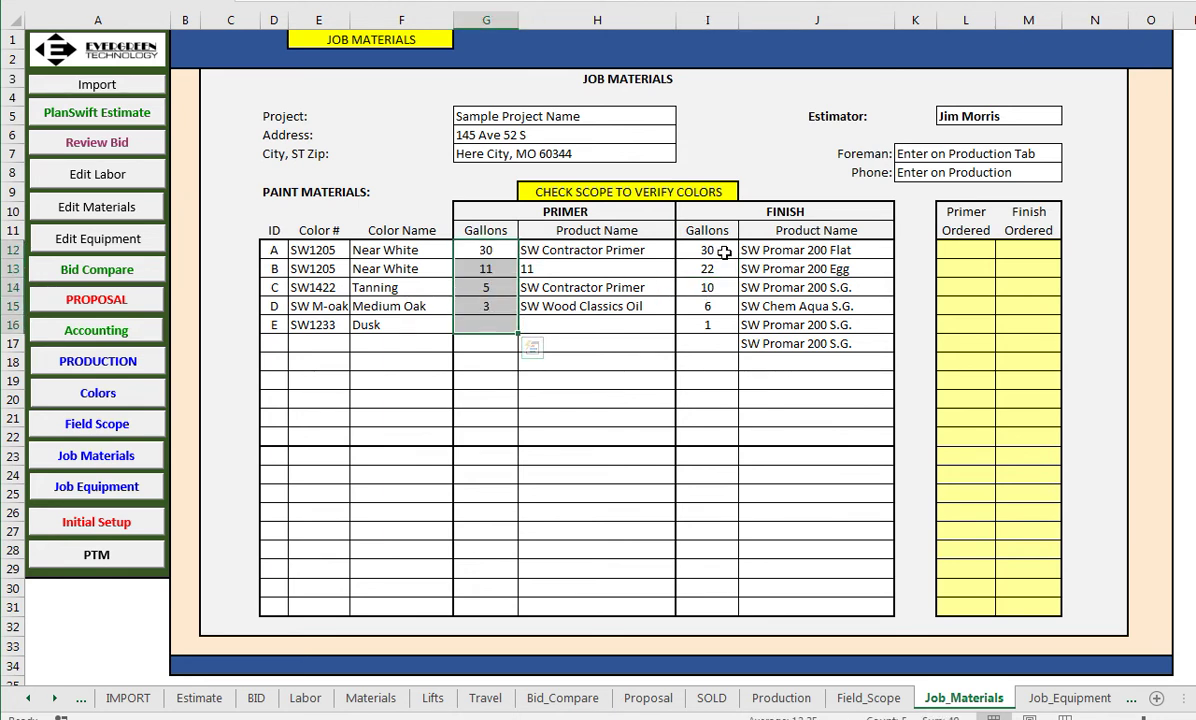
{"action": "left_click_drag", "start_coordinate": [724, 252], "coordinate": [707, 328]}
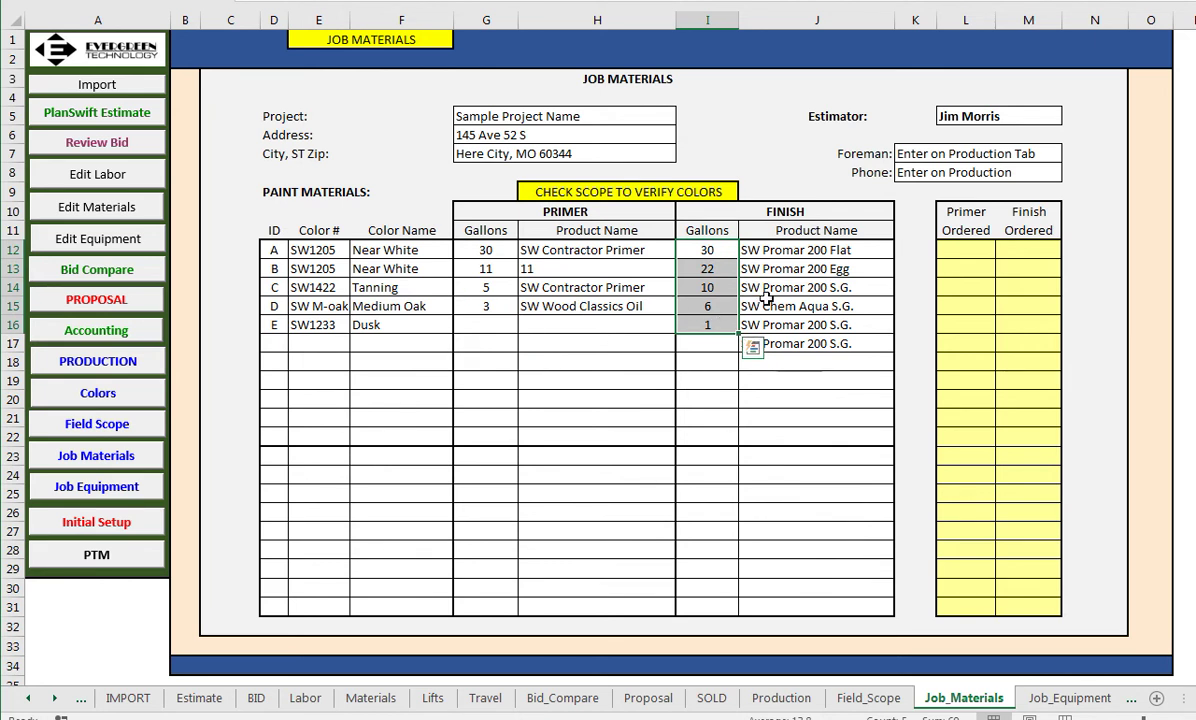
Check the primer gallons for color A and look over the primer ordered and finish ordered columns
{"action": "left_click", "coordinate": [277, 250]}
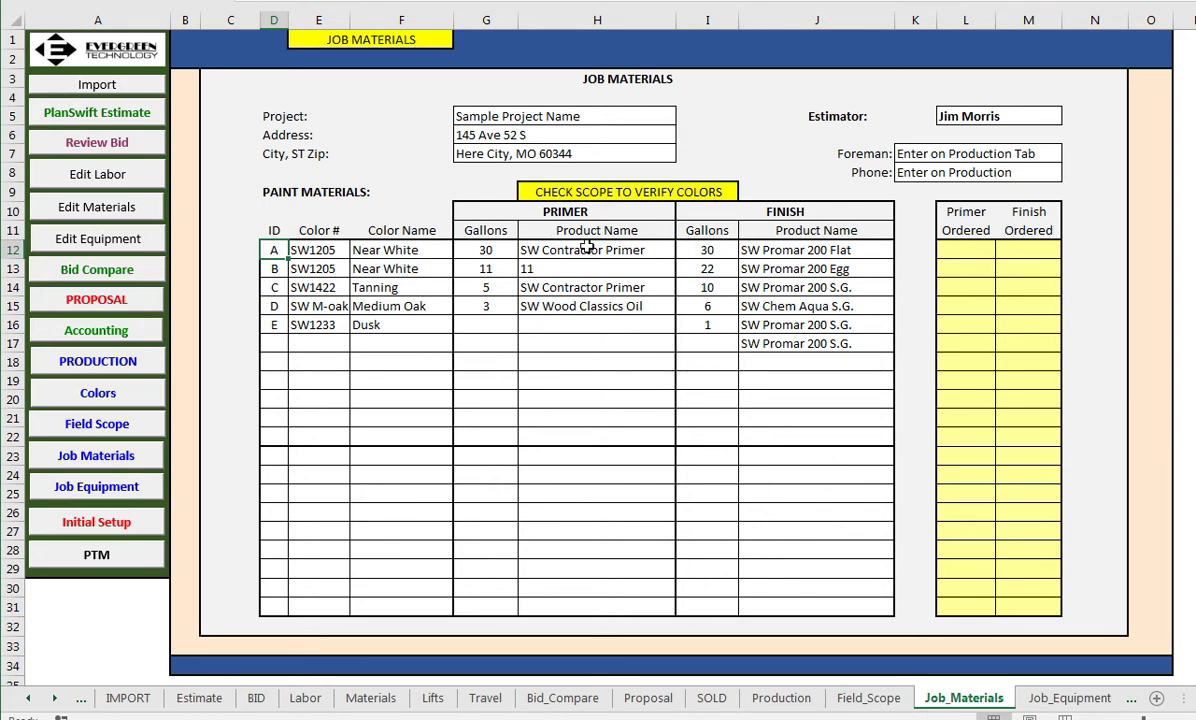
{"action": "left_click", "coordinate": [491, 249]}
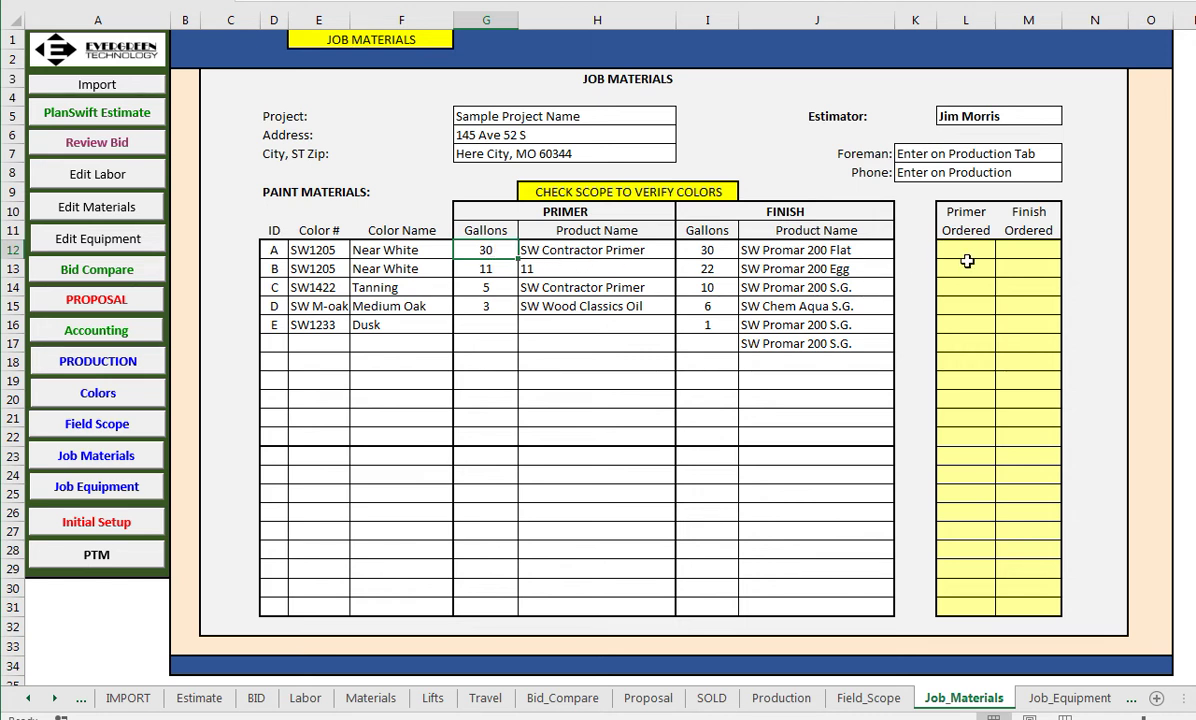
{"action": "left_click_drag", "start_coordinate": [965, 253], "coordinate": [945, 416]}
{"action": "left_click_drag", "start_coordinate": [1030, 268], "coordinate": [1030, 362]}
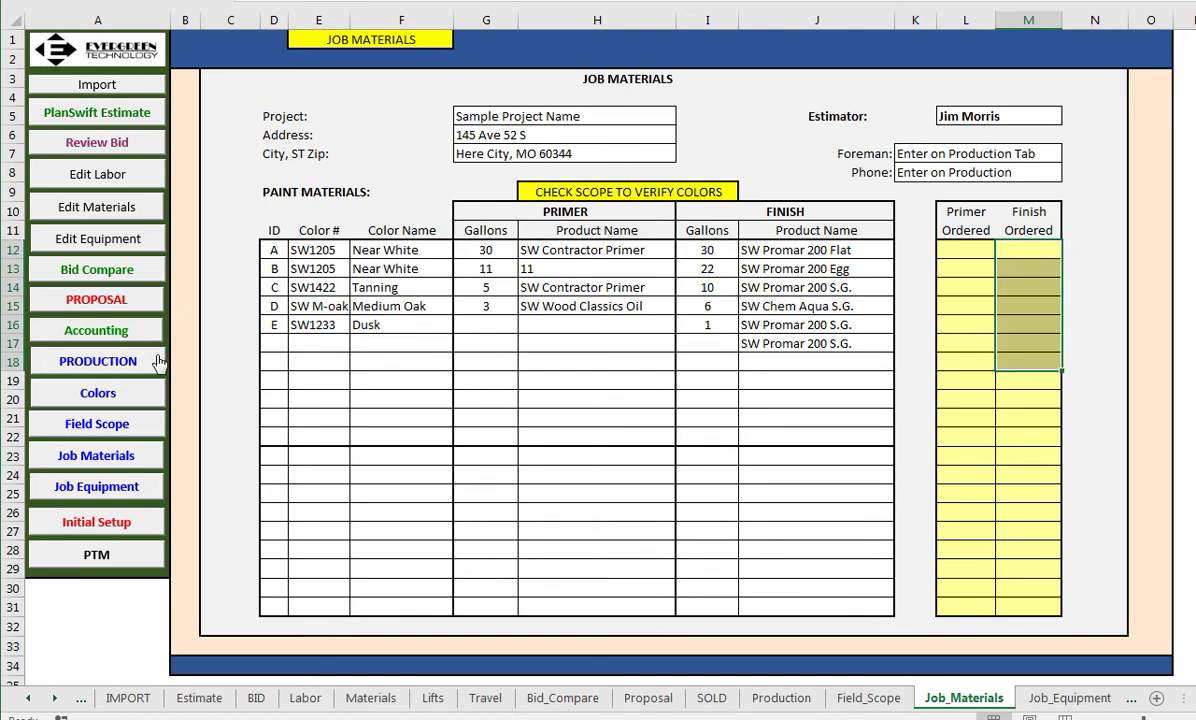
On the job sundries and equipment sheet, enter quantity 2 for latex caulk and 12 for 2 inch masking tape
{"action": "left_click", "coordinate": [97, 487]}
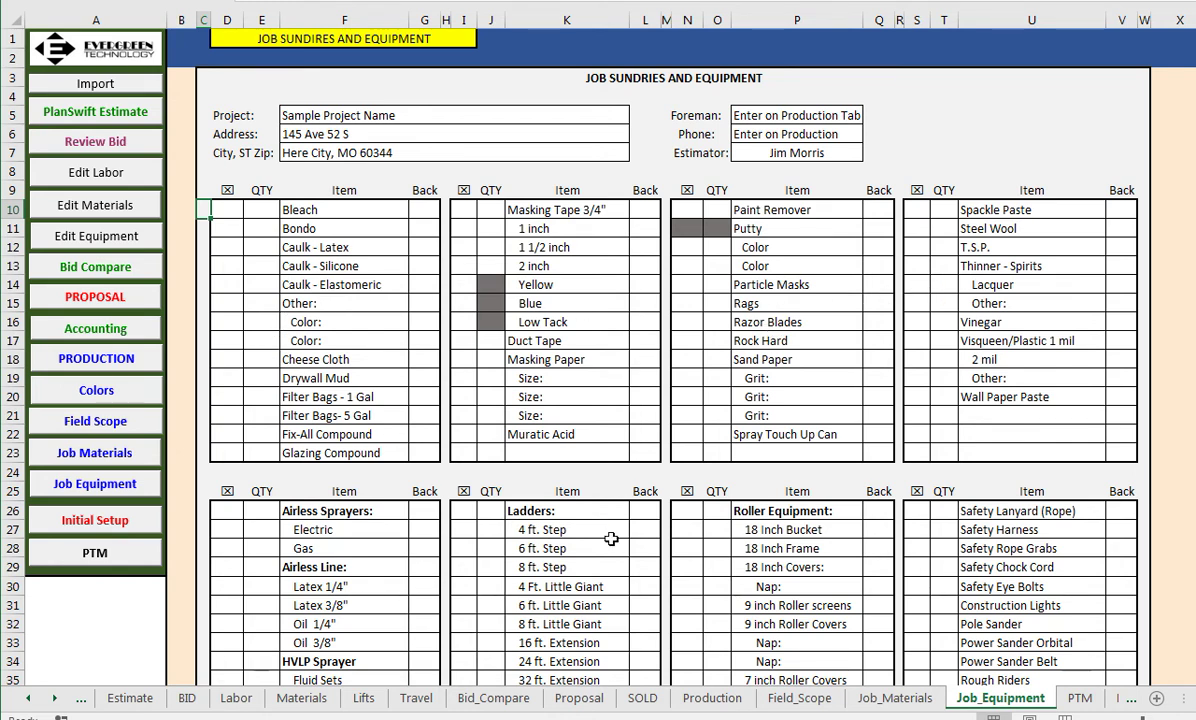
{"action": "left_click", "coordinate": [245, 229]}
{"action": "left_click", "coordinate": [273, 252]}
{"action": "type", "text": "2"}
{"action": "left_click", "coordinate": [498, 264]}
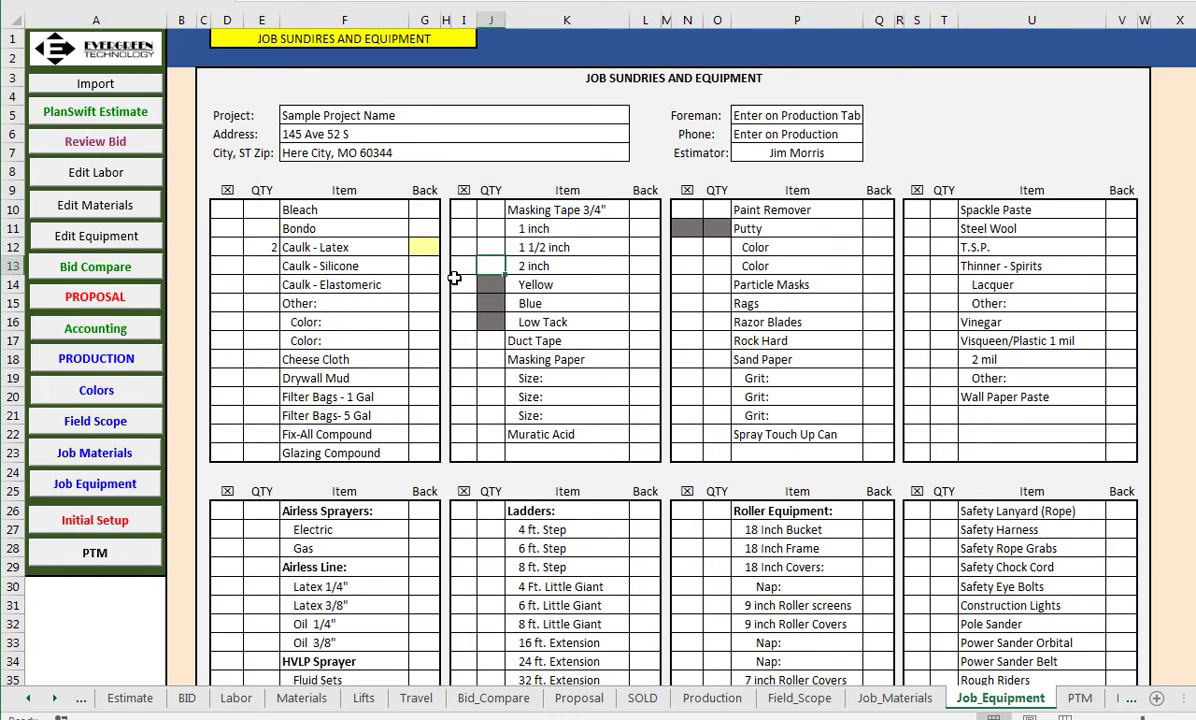
{"action": "type", "text": "12"}
{"action": "left_click", "coordinate": [632, 305]}
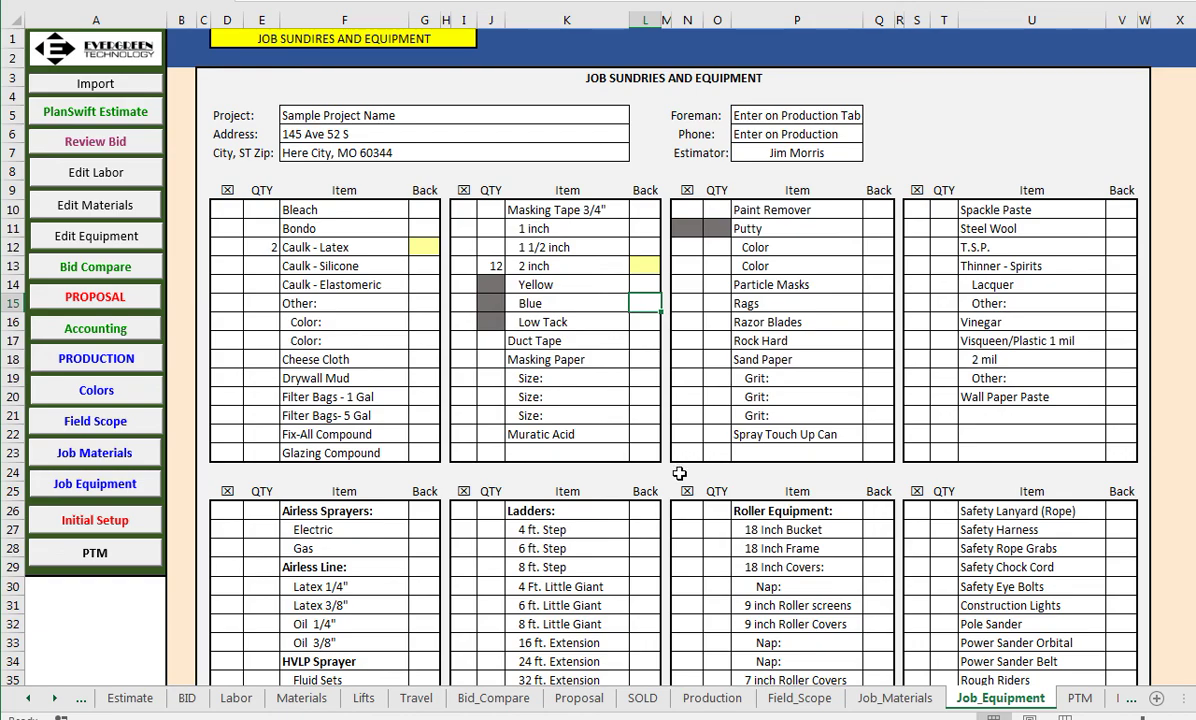
Review the project details, the equipment lists and the lift equipment quantities on the job sundries and equipment sheet
{"action": "left_click_drag", "start_coordinate": [296, 115], "coordinate": [310, 160]}
{"action": "scroll", "coordinate": [552, 511], "scroll_direction": "down", "scroll_amount": 2}
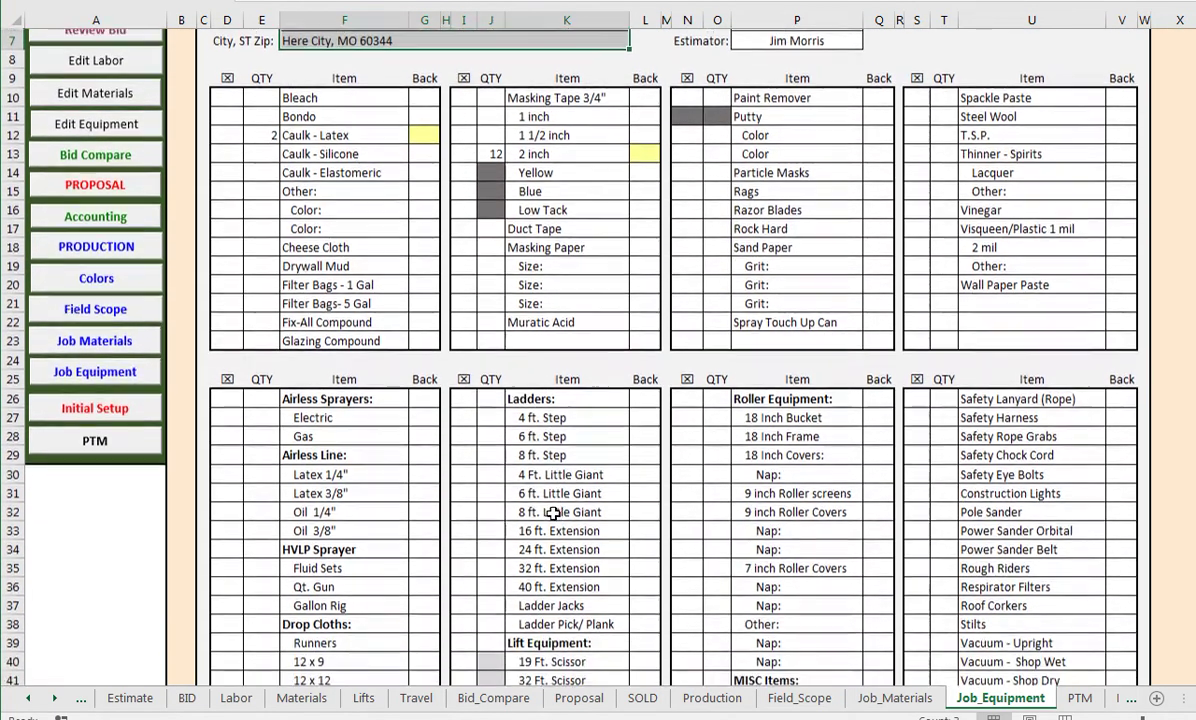
{"action": "scroll", "coordinate": [552, 511], "scroll_direction": "down", "scroll_amount": 3}
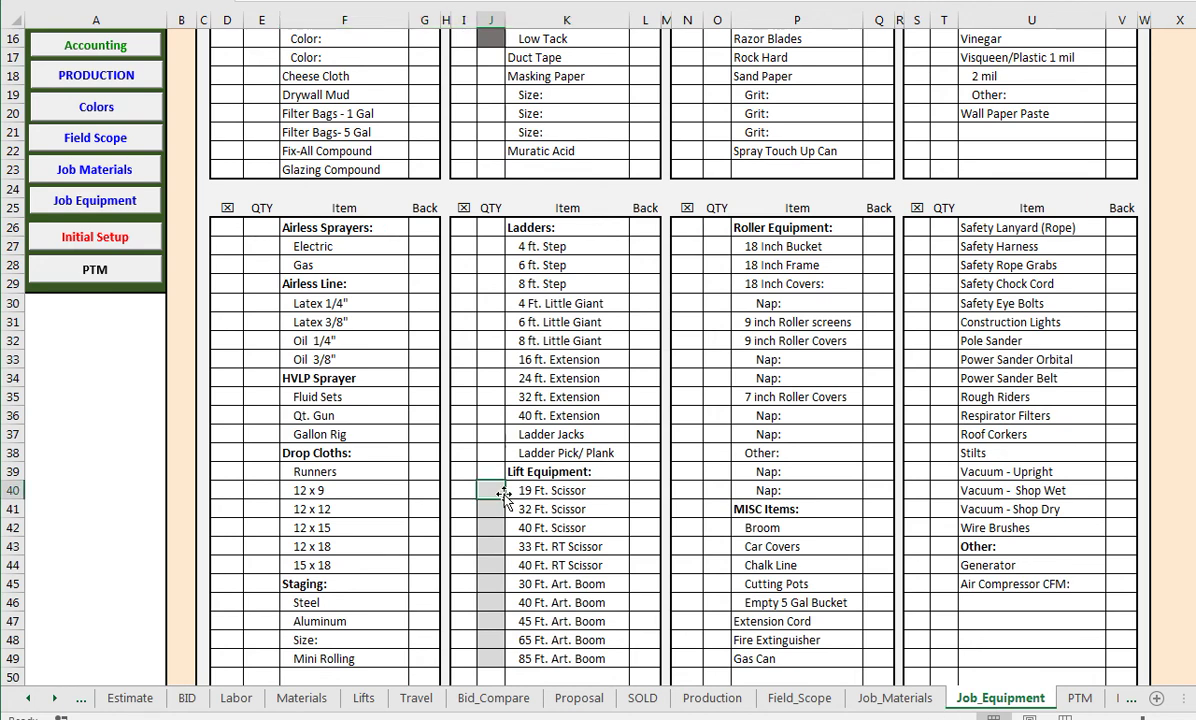
{"action": "left_click", "coordinate": [491, 527]}
{"action": "left_click", "coordinate": [491, 584]}
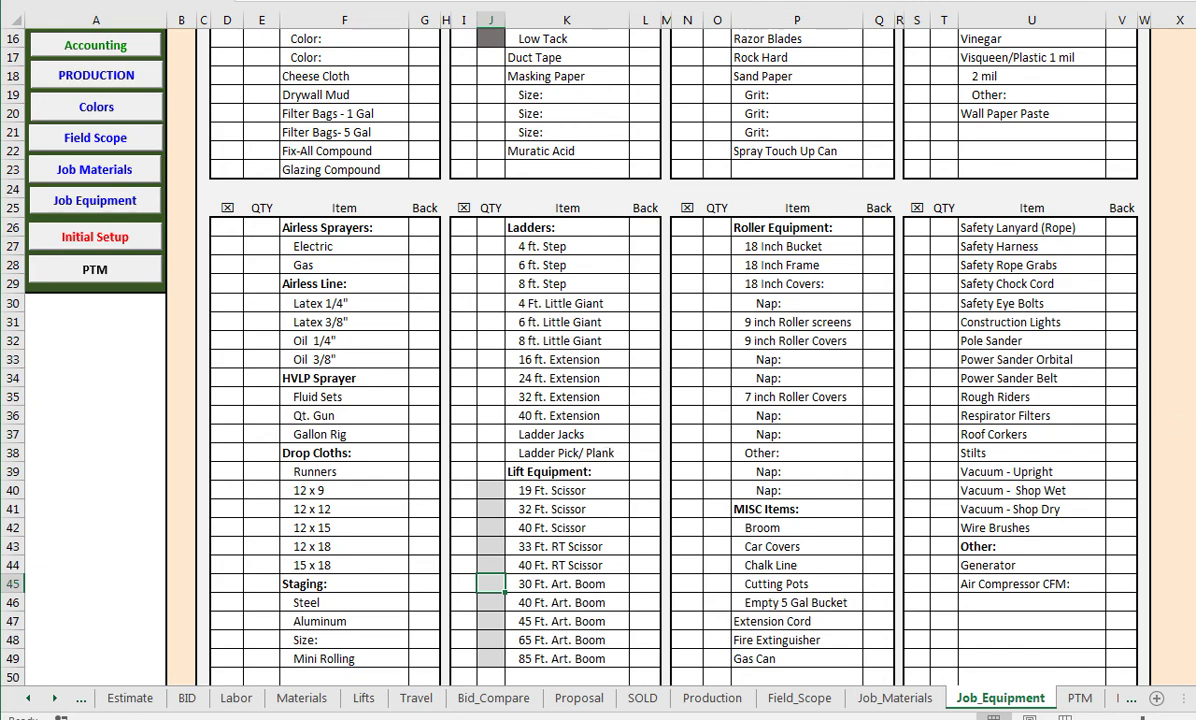
{"action": "scroll", "coordinate": [1100, 352], "scroll_direction": "up", "scroll_amount": 5}
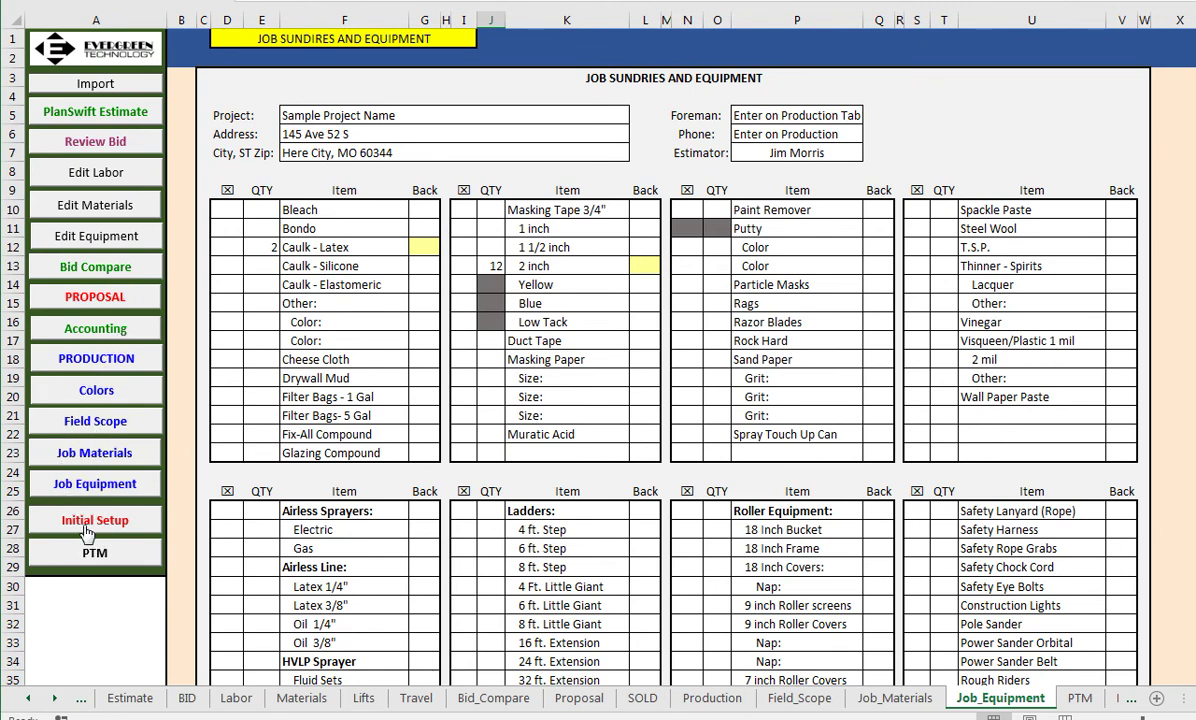
View the initial setup instructions and return to the PlanSwift summary sheet
{"action": "left_click", "coordinate": [88, 522]}
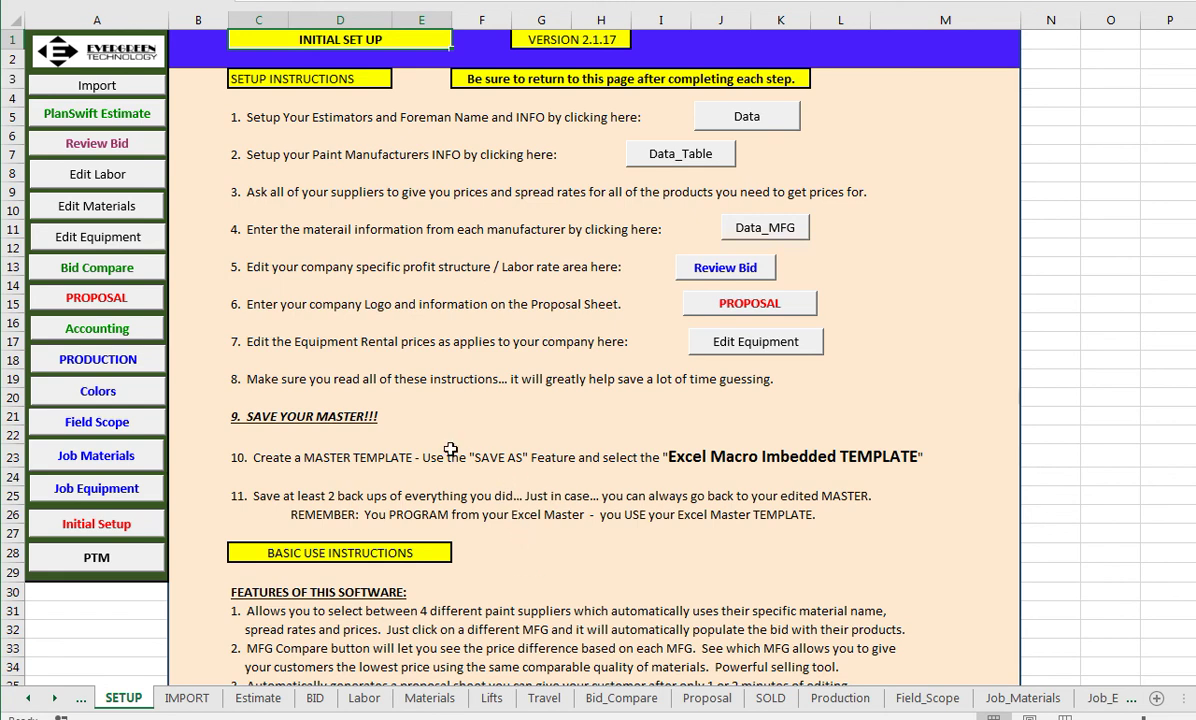
{"action": "left_click", "coordinate": [106, 117]}
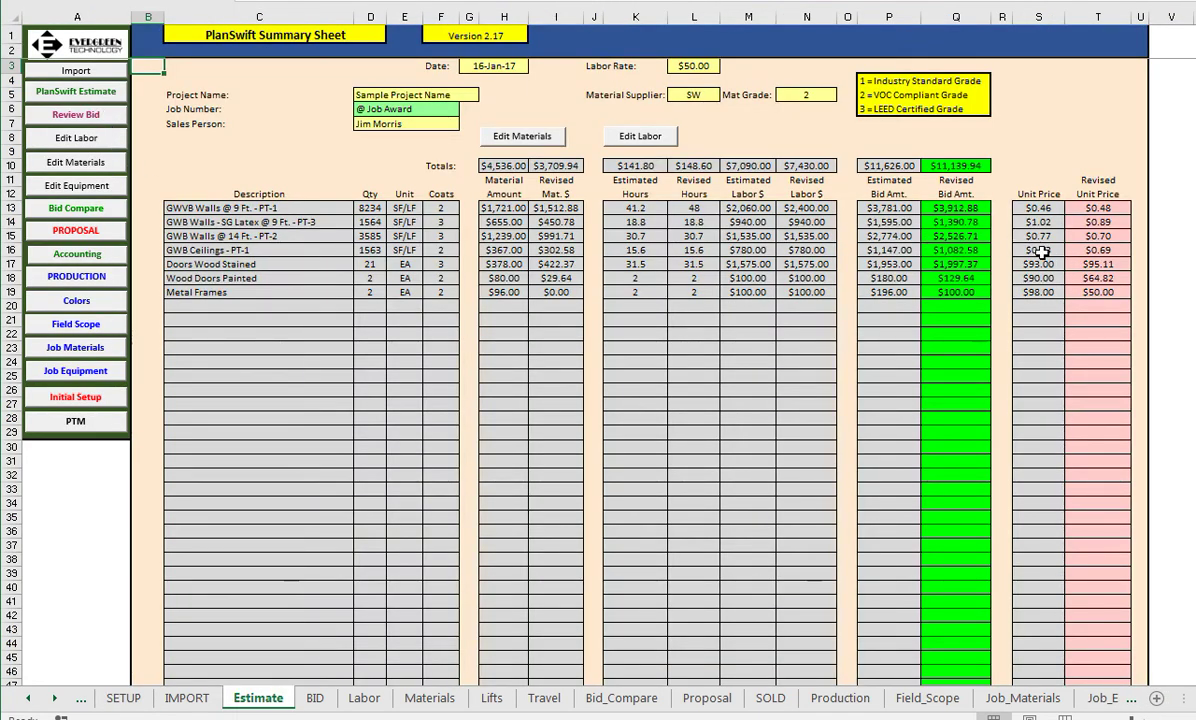